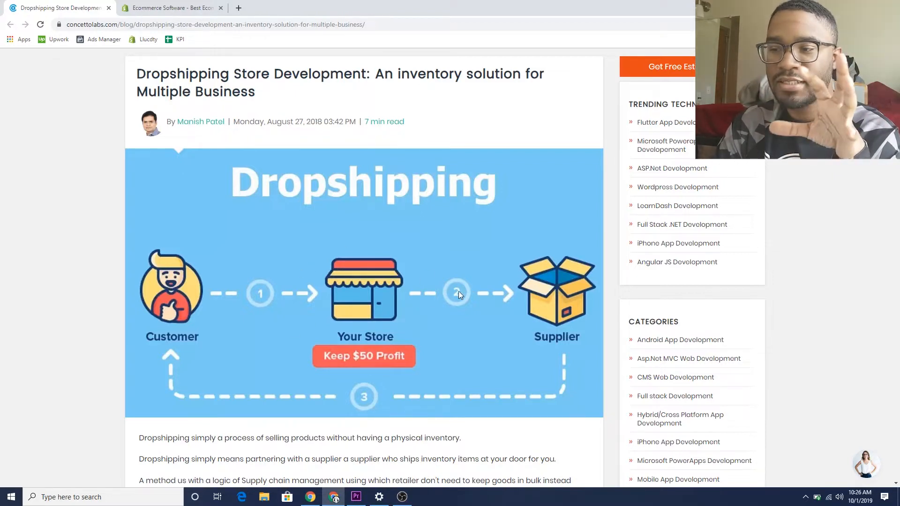
Bring up the Shopify home page and view its free trial sign-up section
click(168, 10)
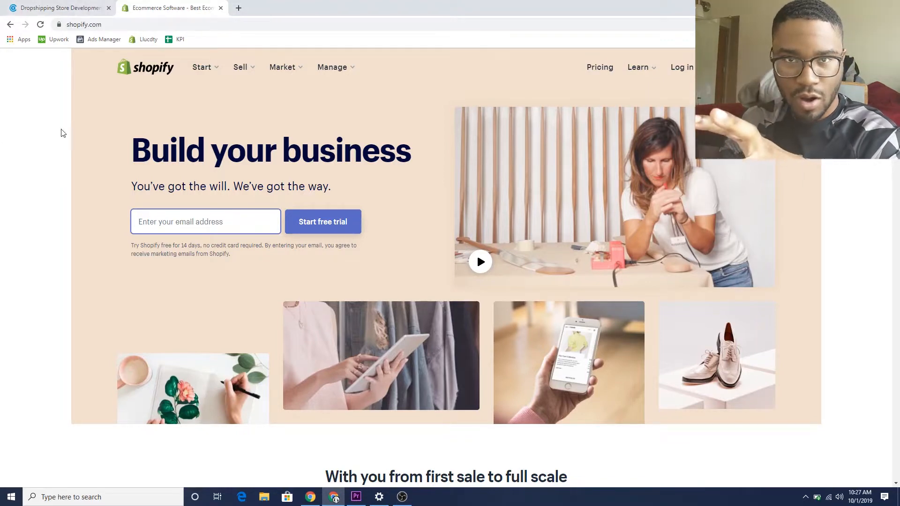
drag(184, 245, 202, 245)
click(192, 244)
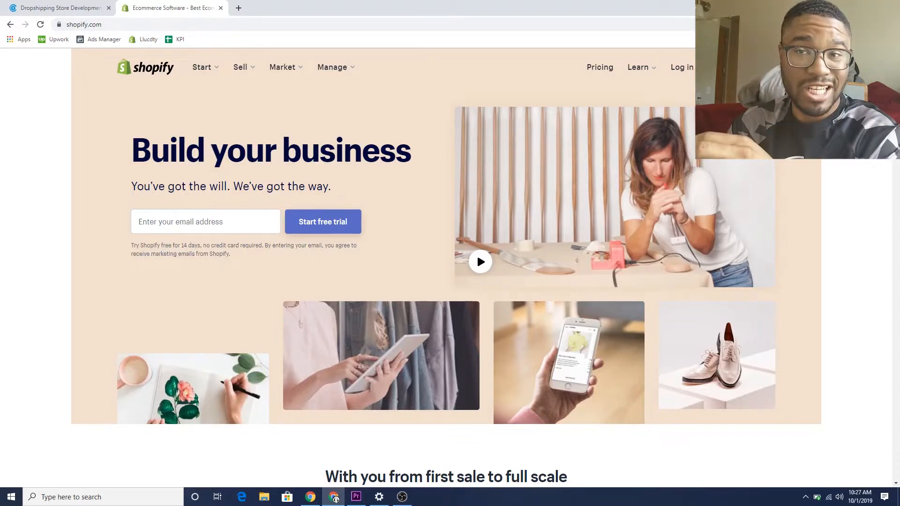
scroll(477, 215, down, 1)
mouse_move(897, 109)
mouse_down()
mouse_move(899, 364)
mouse_move(899, 103)
mouse_up()
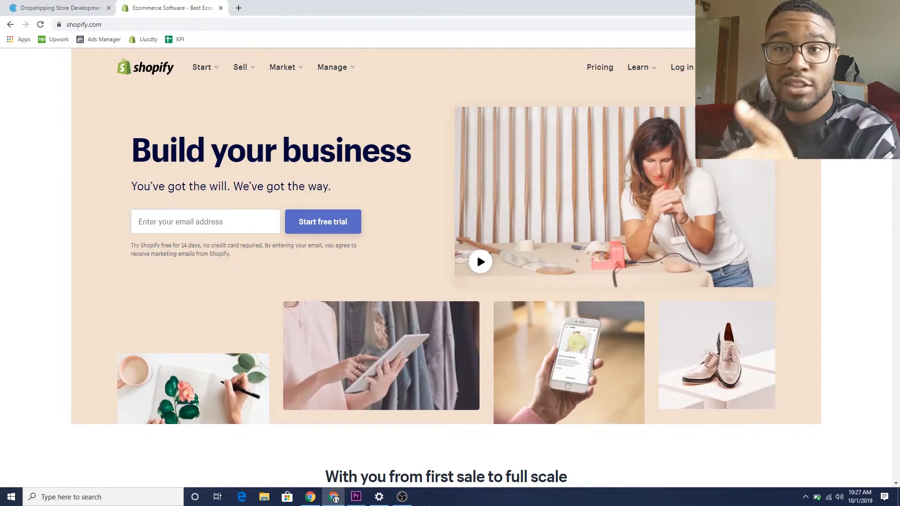
click(407, 502)
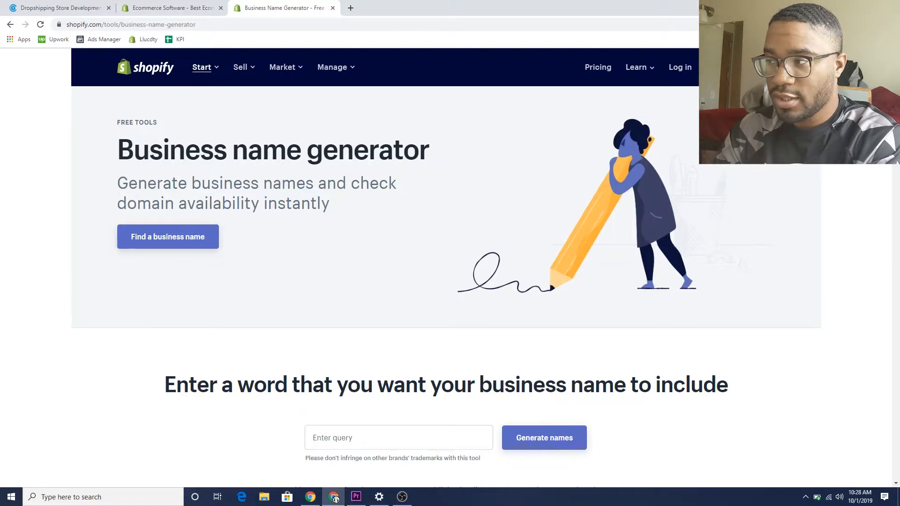
Examine Shopify's business name generator page, including its heading and the query field for generating names
scroll(445, 281, down, 3)
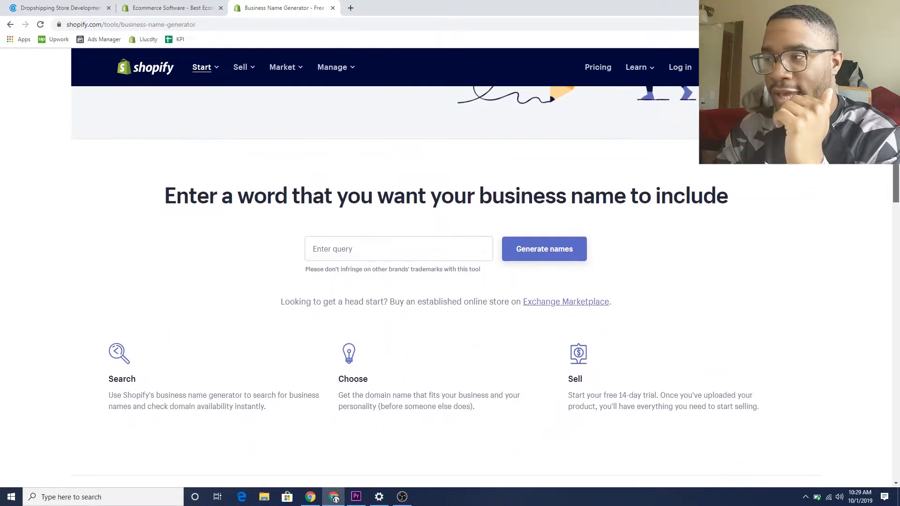
scroll(445, 281, up, 4)
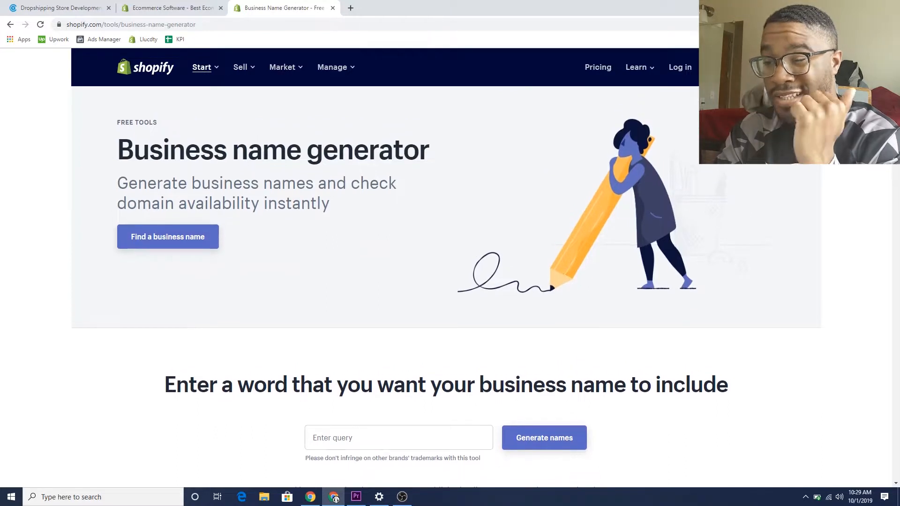
drag(116, 146, 452, 150)
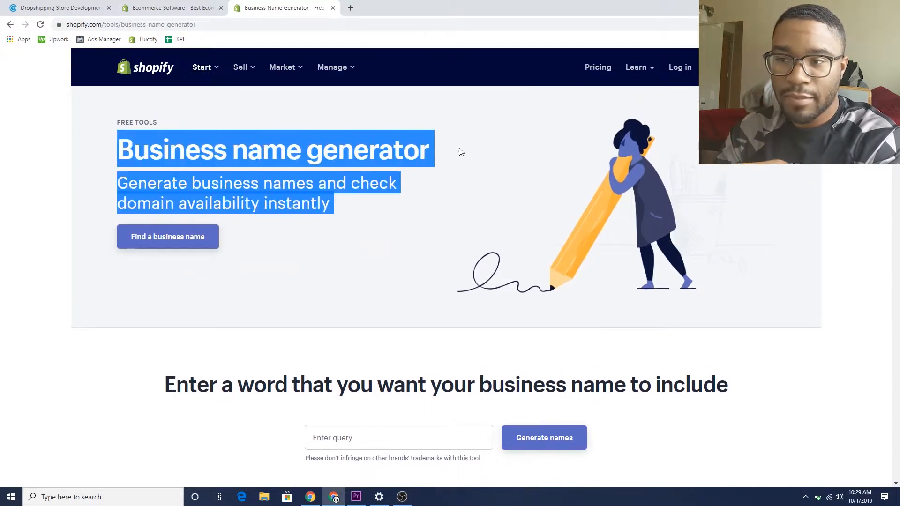
click(850, 189)
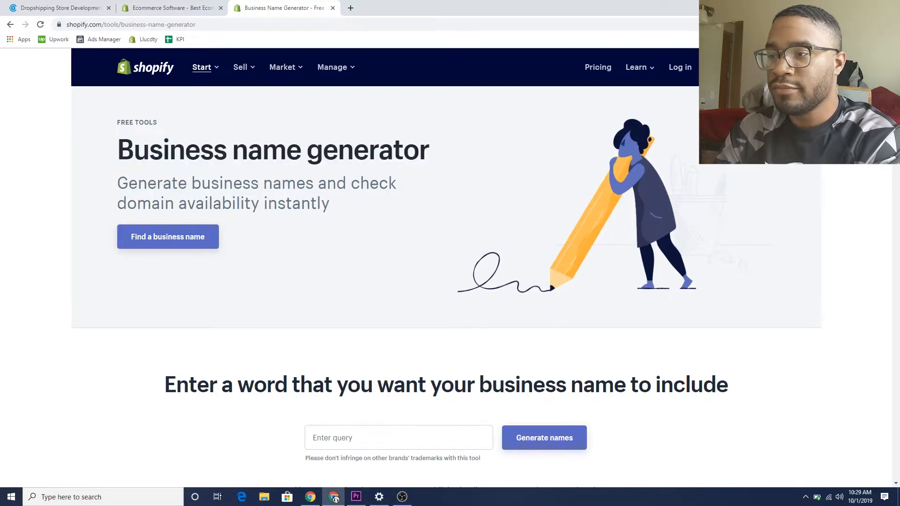
scroll(850, 189, down, 2)
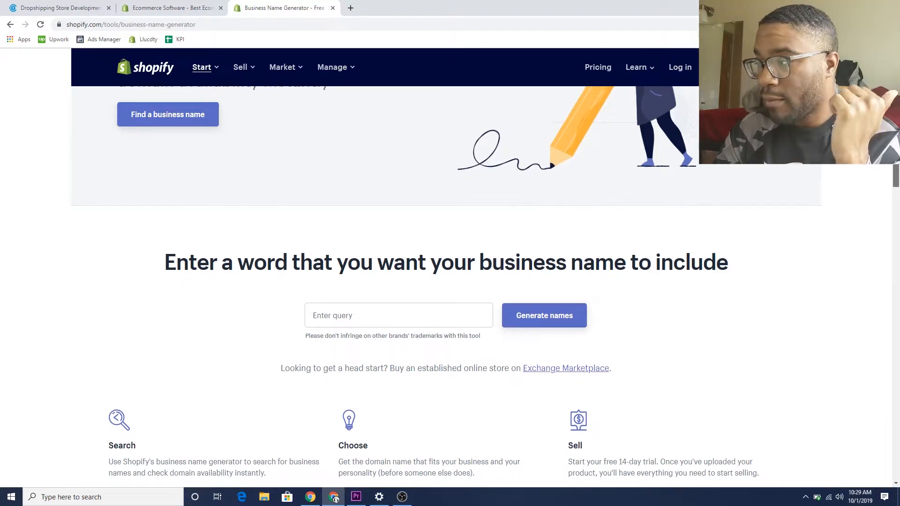
scroll(445, 281, down, 1)
scroll(584, 168, down, 1)
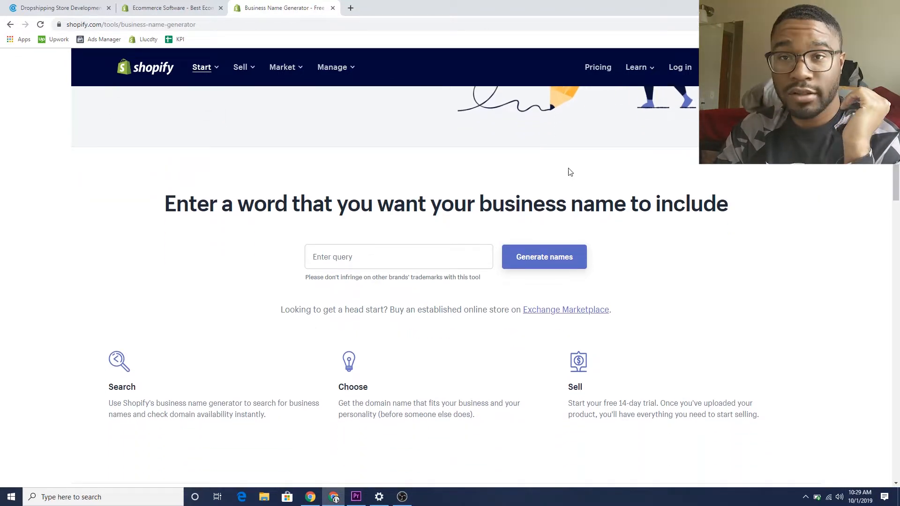
click(329, 260)
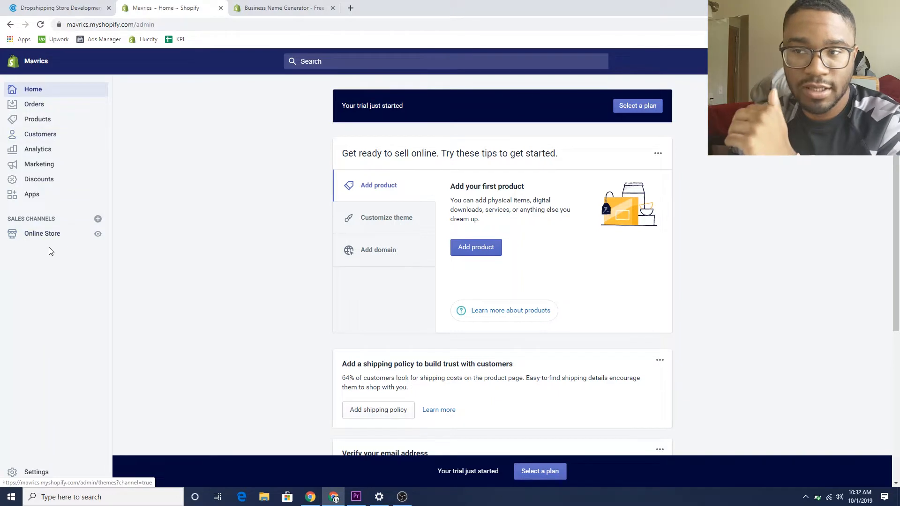
Open the online store's Themes page through the Customize theme setup tip on the admin home page
click(352, 64)
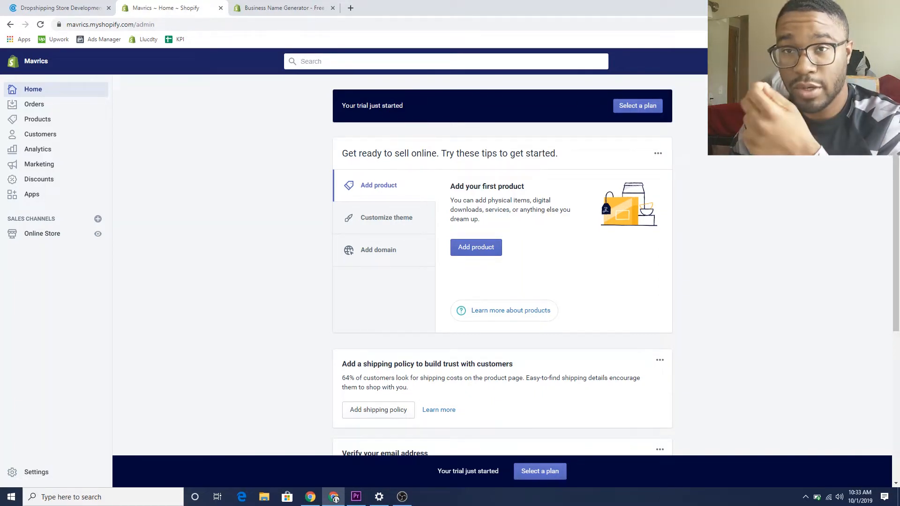
click(351, 106)
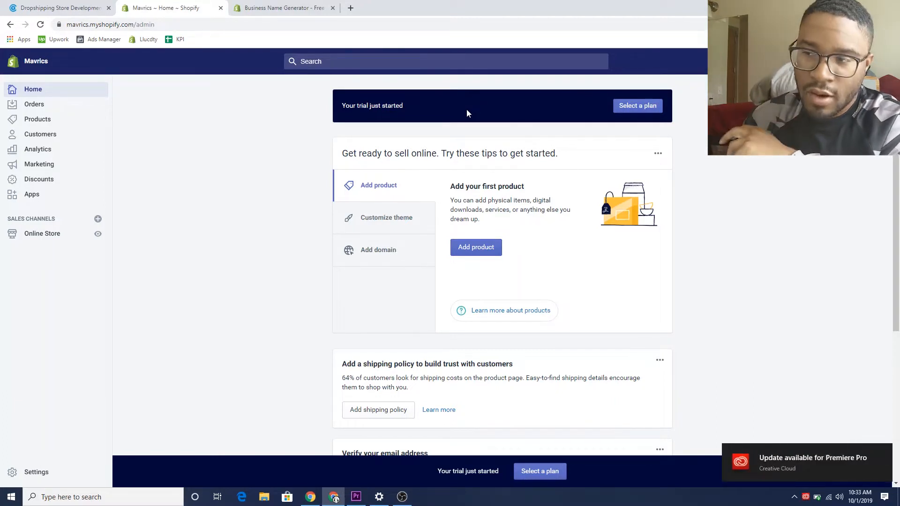
click(474, 245)
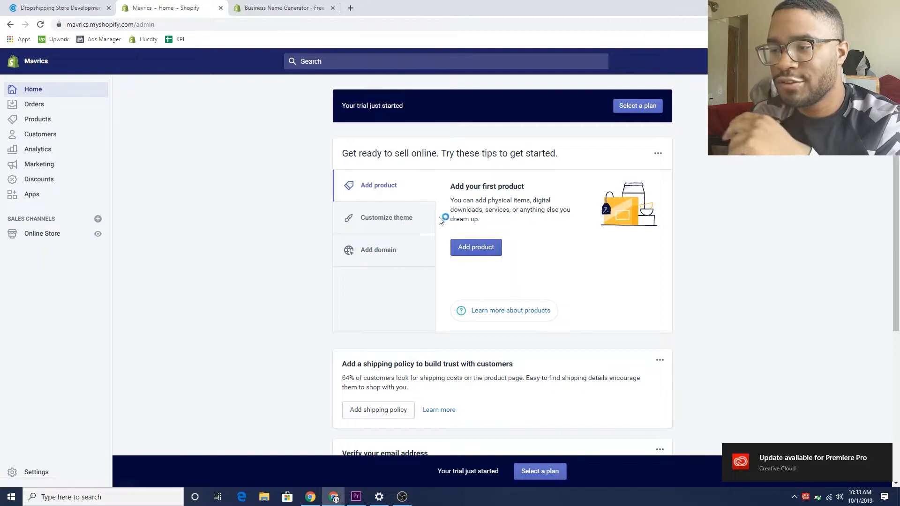
click(406, 226)
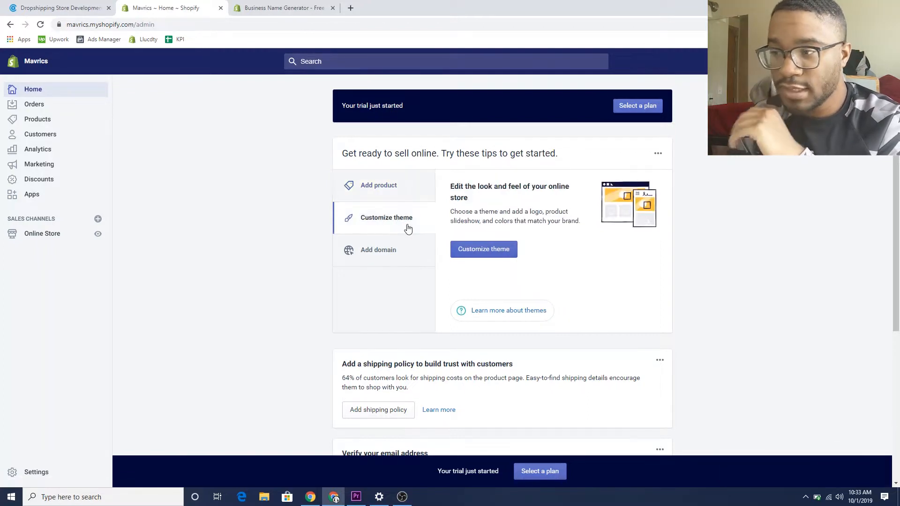
click(481, 249)
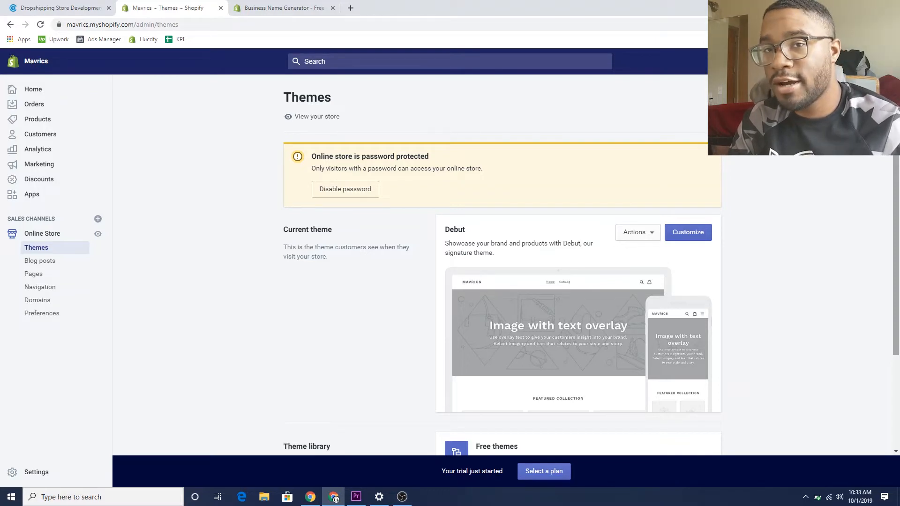
Open the current Debut theme for customization in the theme editor
scroll(897, 171, down, 1)
drag(899, 169, 899, 199)
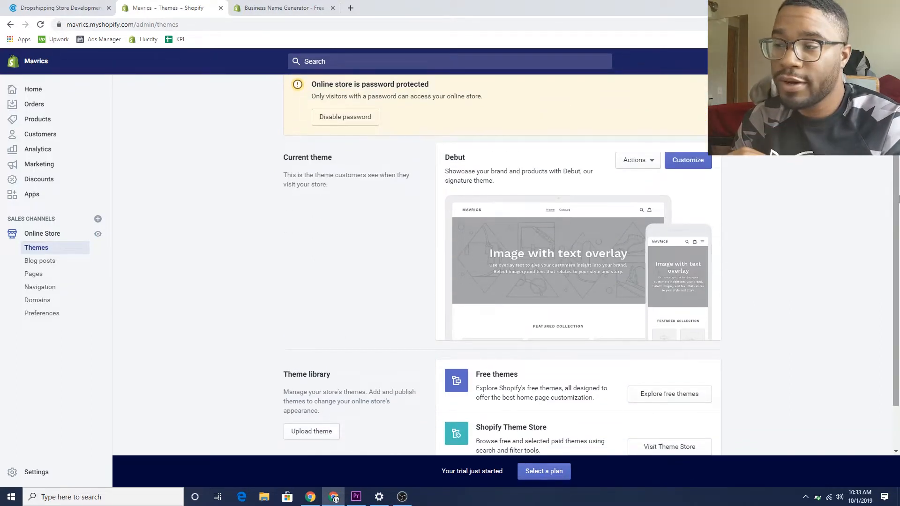
click(694, 161)
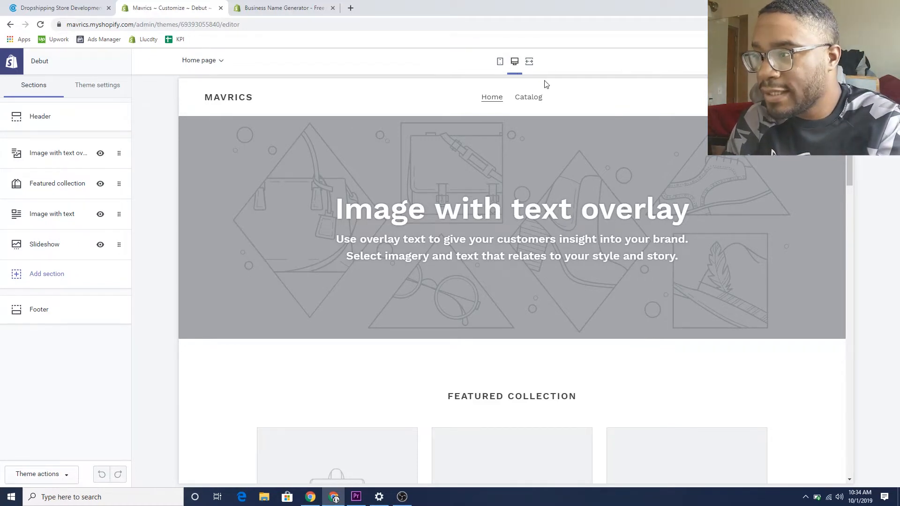
Switch the theme preview to the mobile layout and look through the home page's sections
click(500, 64)
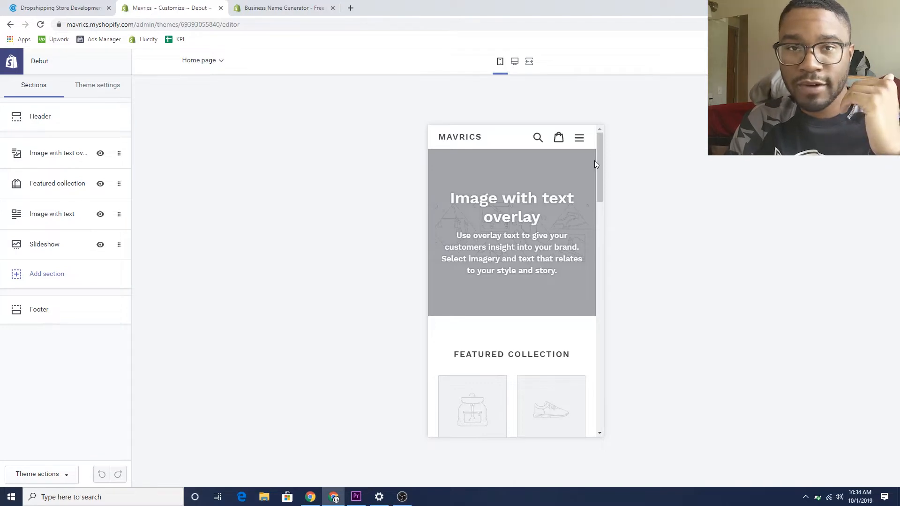
scroll(600, 190, down, 1)
scroll(602, 193, down, 3)
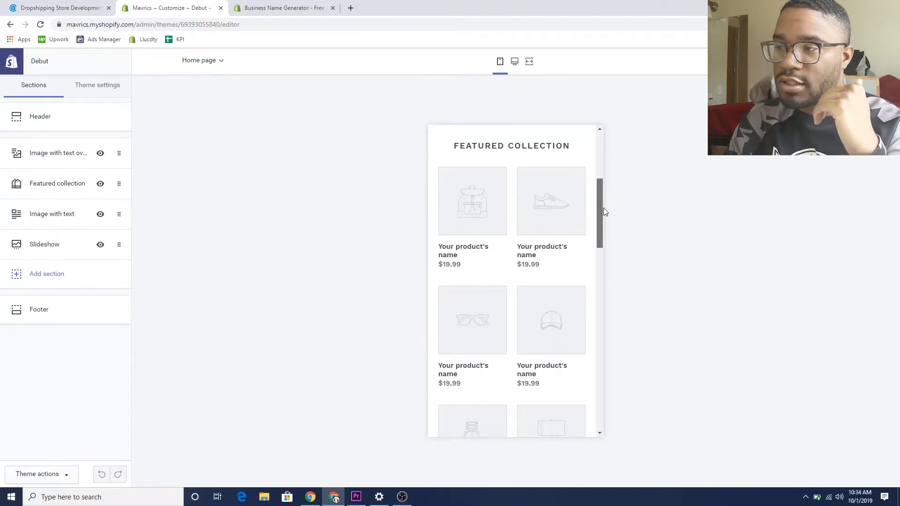
scroll(605, 225, down, 4)
drag(606, 253, 519, 116)
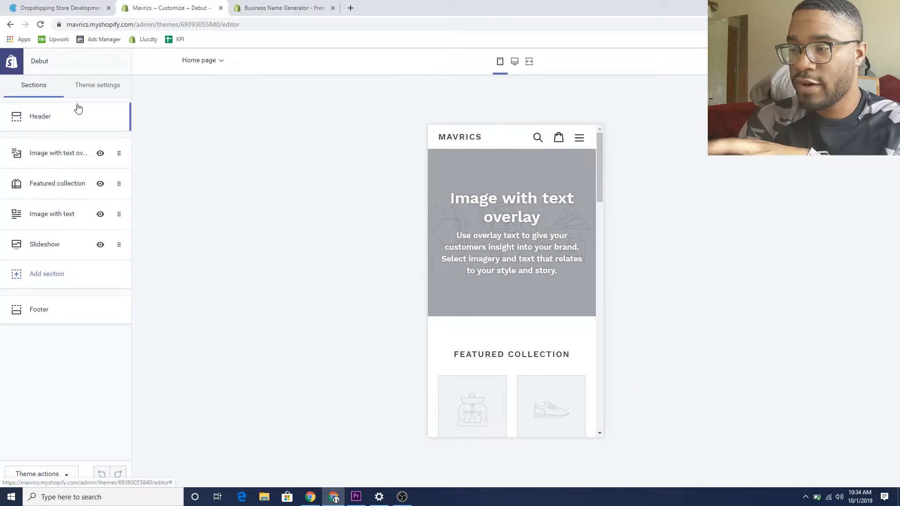
In the Header section, enable the announcement bar and set its text to "Free Shipping On All Orders"
click(124, 127)
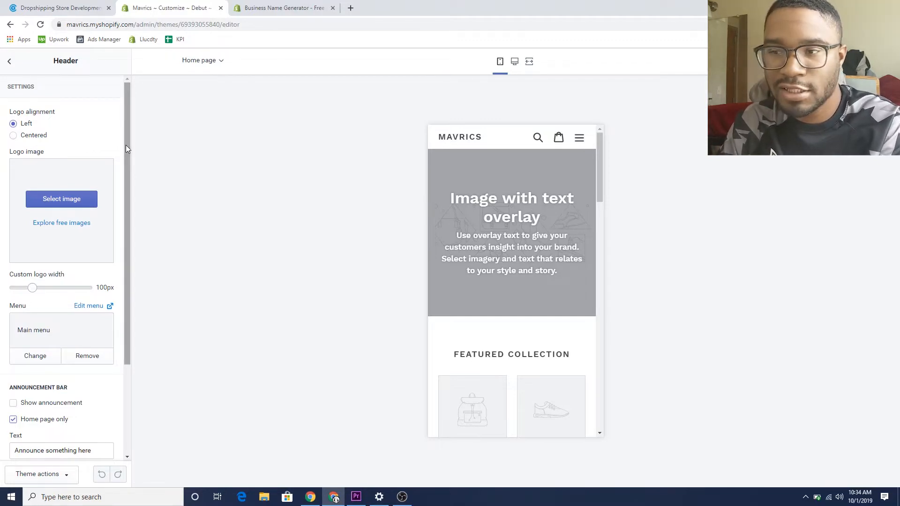
drag(126, 145, 116, 122)
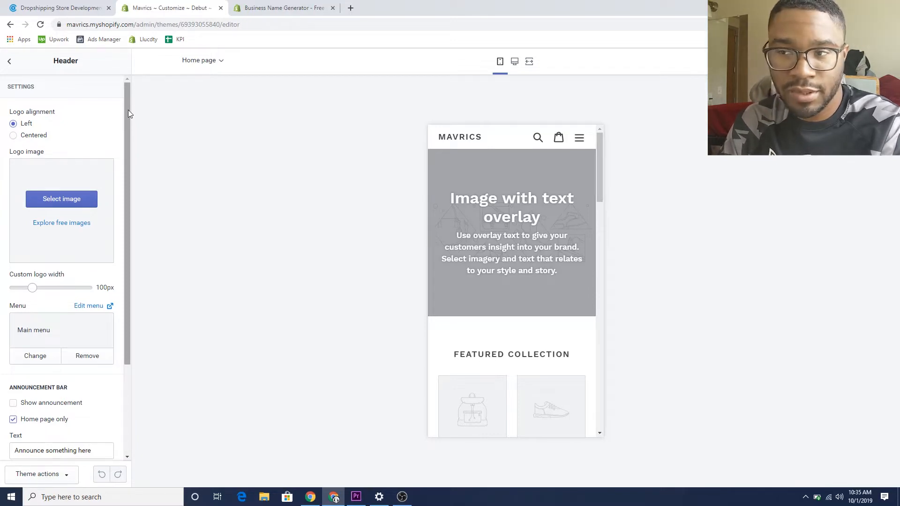
drag(128, 109, 127, 197)
click(13, 282)
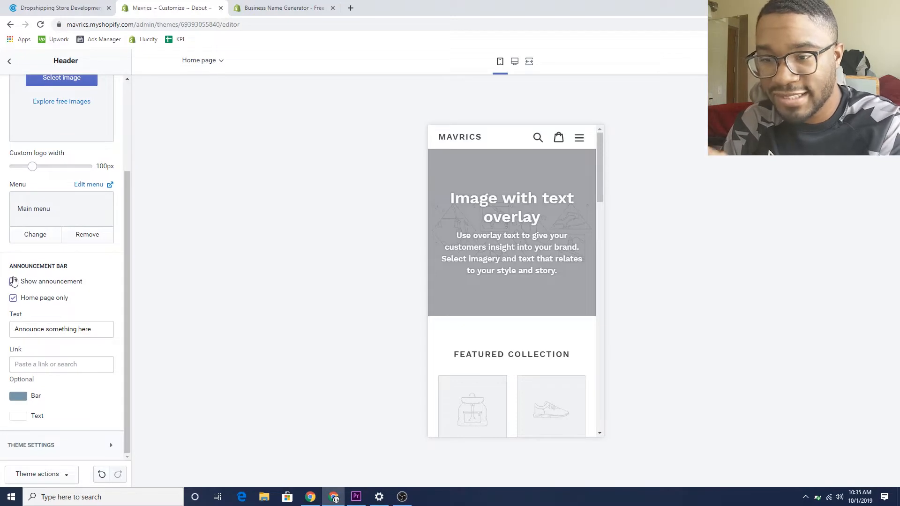
drag(93, 325, 1, 317)
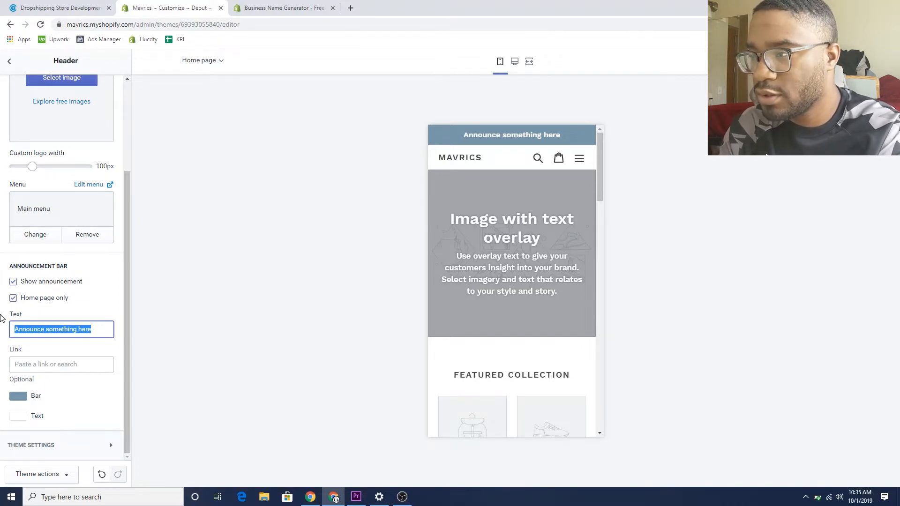
text(Free Shipping On All Orders)
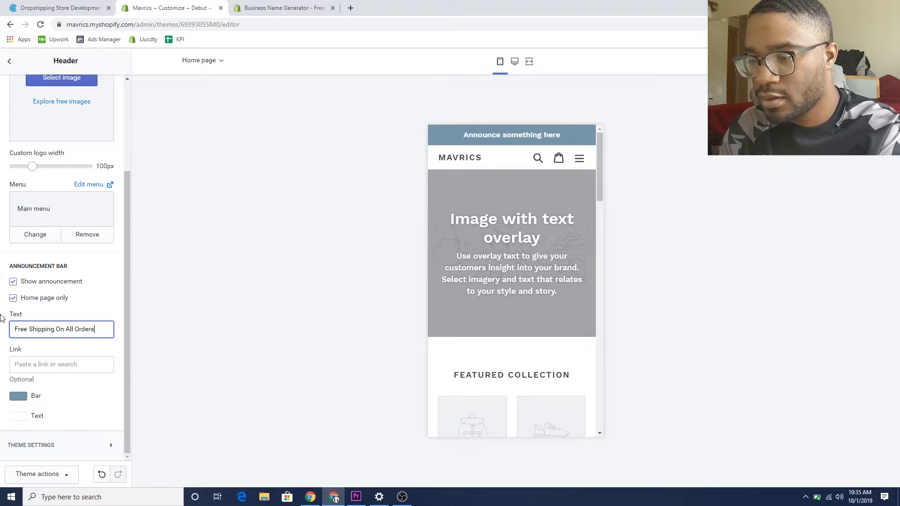
Link the announcement bar to the All Collections page
click(62, 365)
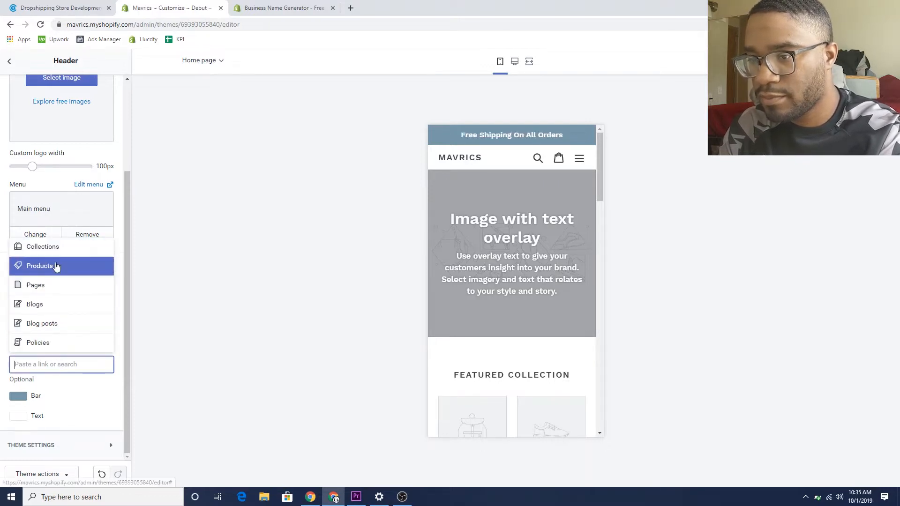
click(47, 252)
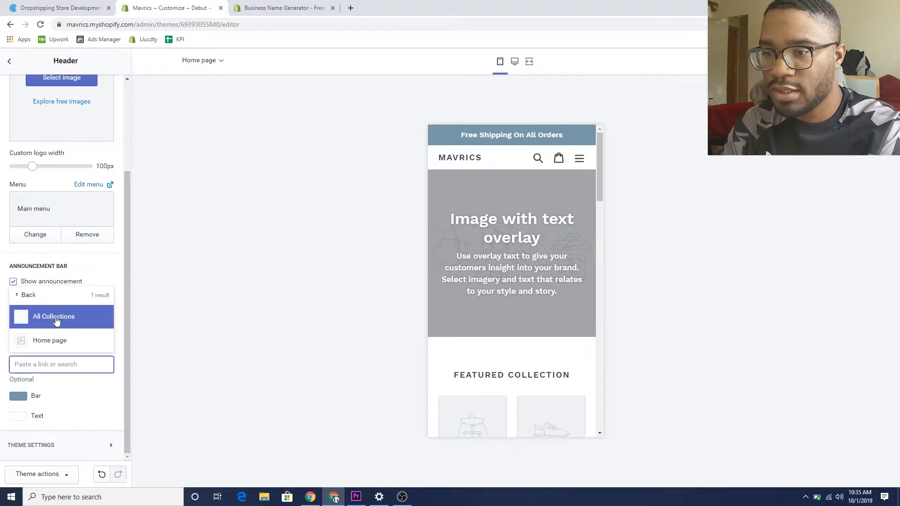
click(47, 317)
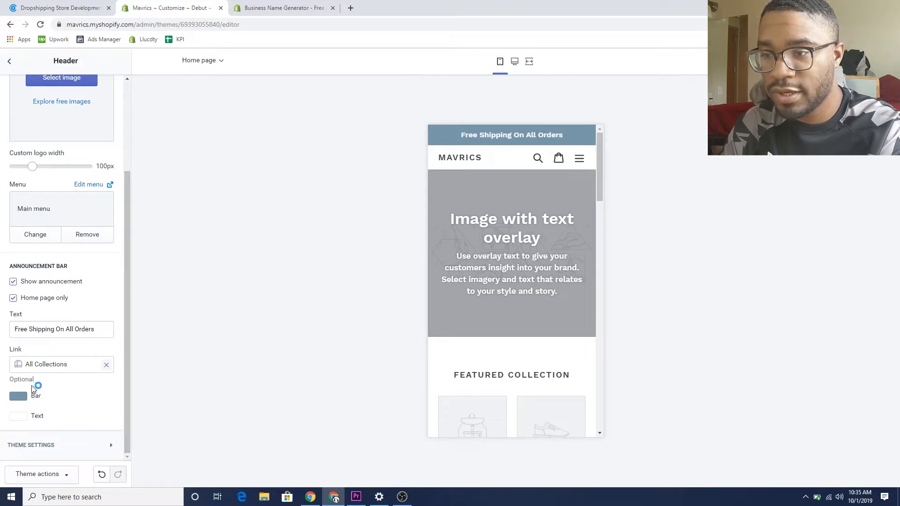
drag(599, 156, 587, 123)
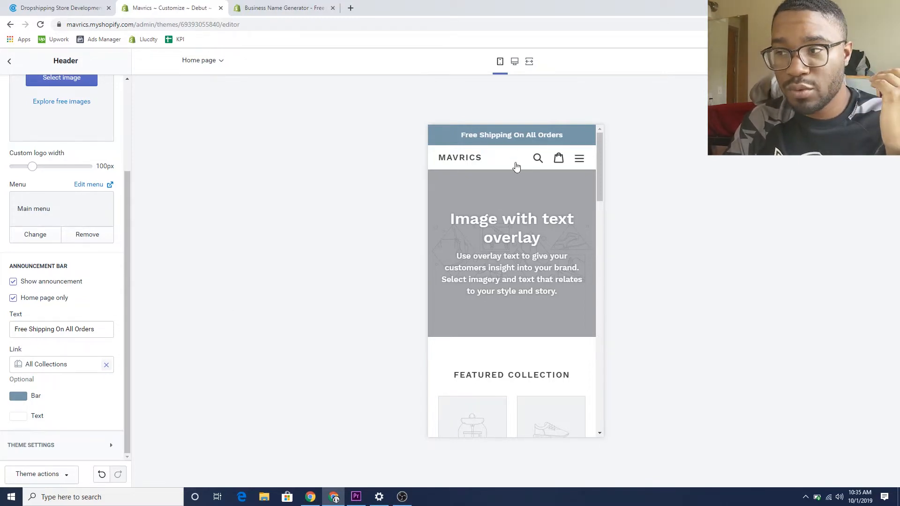
Change the announcement bar's background color to the blue #197BBD from the currently used colors
click(18, 396)
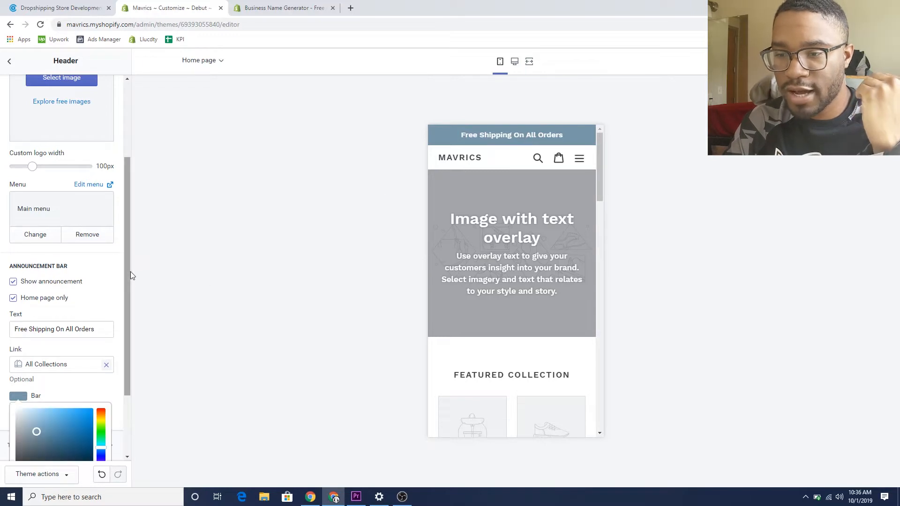
scroll(130, 270, down, 2)
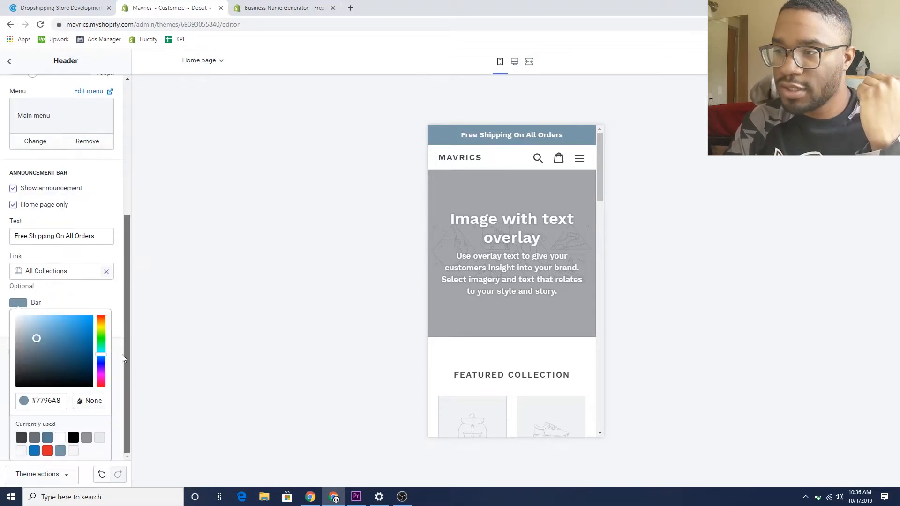
click(34, 451)
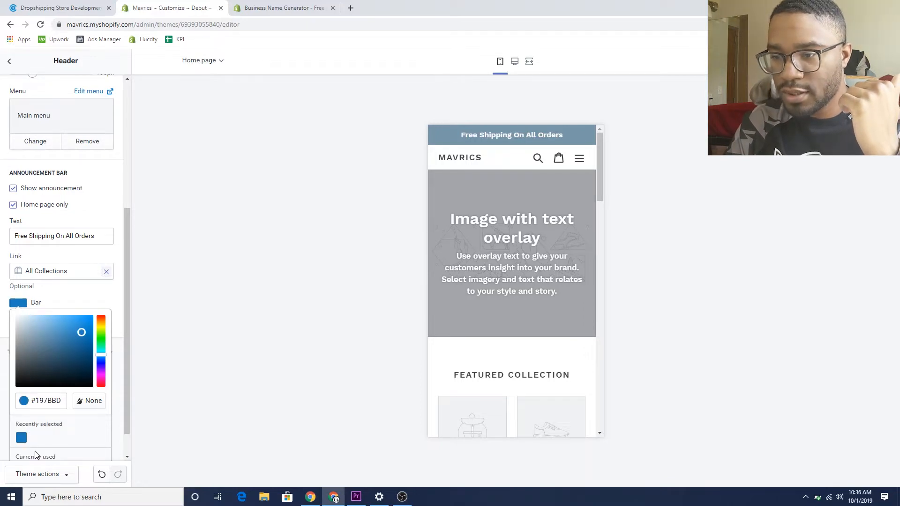
click(84, 304)
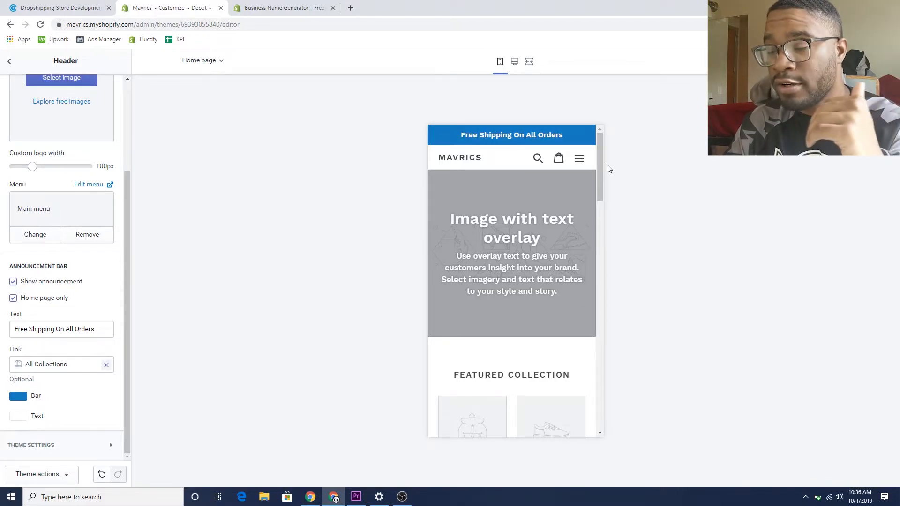
drag(599, 189, 586, 159)
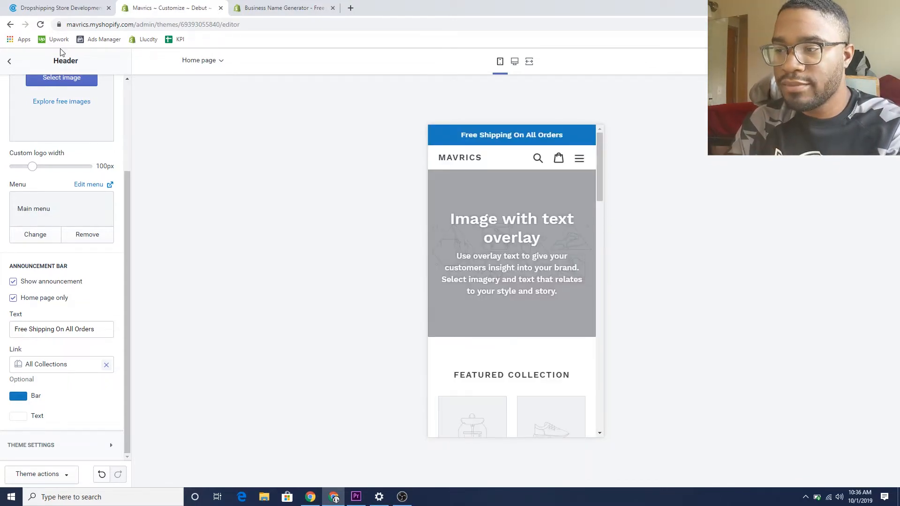
Set the Image with text overlay section's image to the free Good Vibes photo of a woman raising both arms in peace signs
click(9, 62)
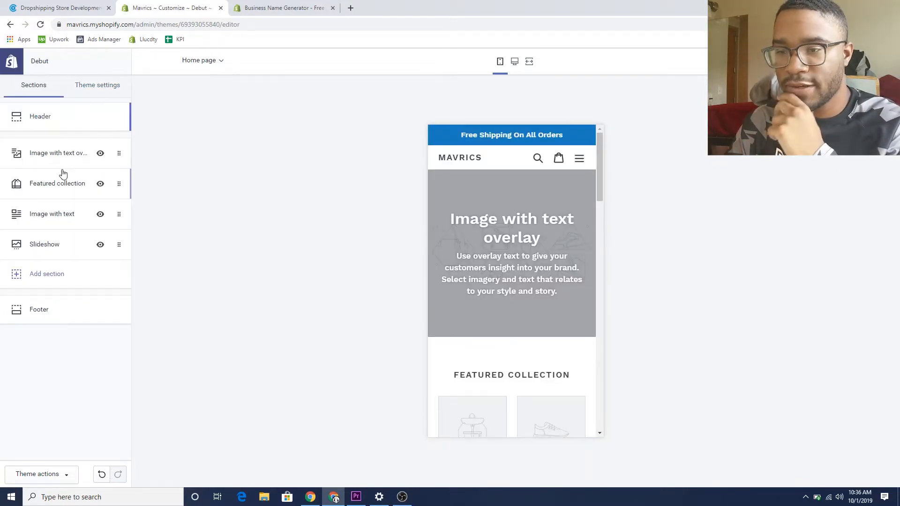
click(42, 162)
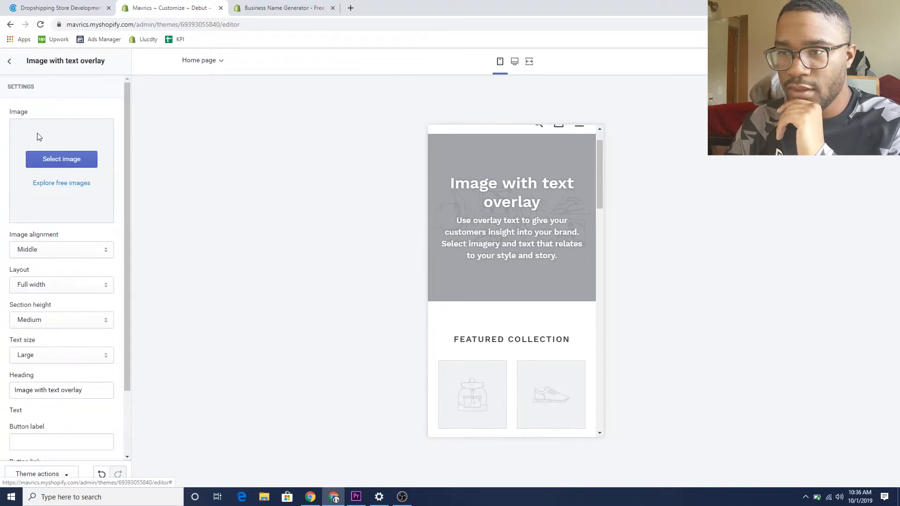
click(9, 61)
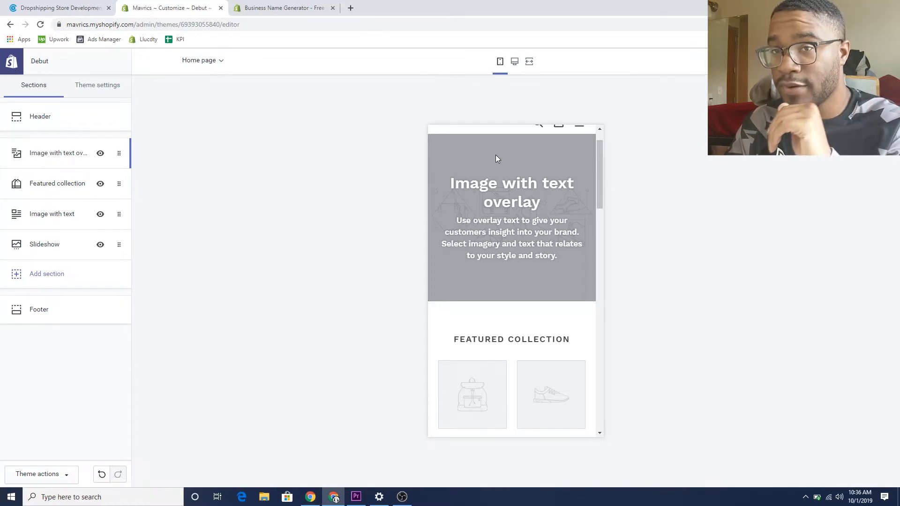
mouse_move(598, 162)
mouse_down()
mouse_move(598, 149)
mouse_move(616, 220)
mouse_move(595, 148)
mouse_up()
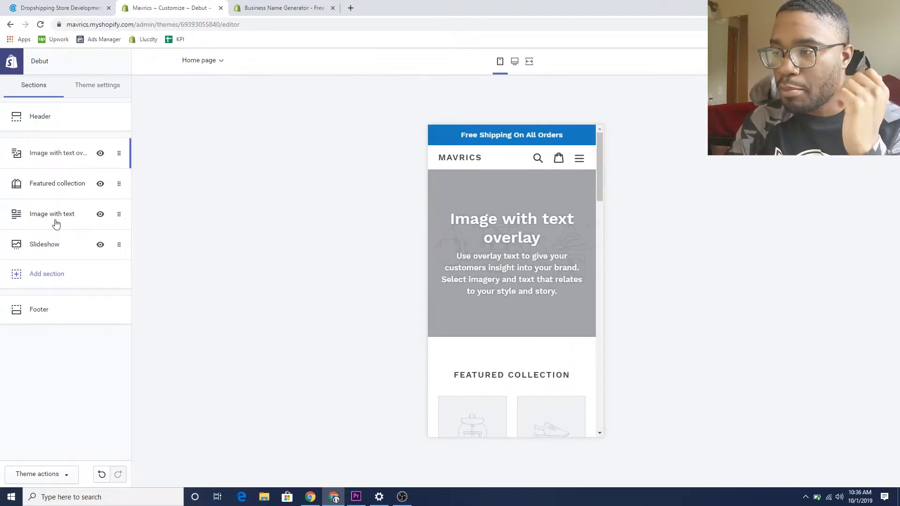
click(41, 153)
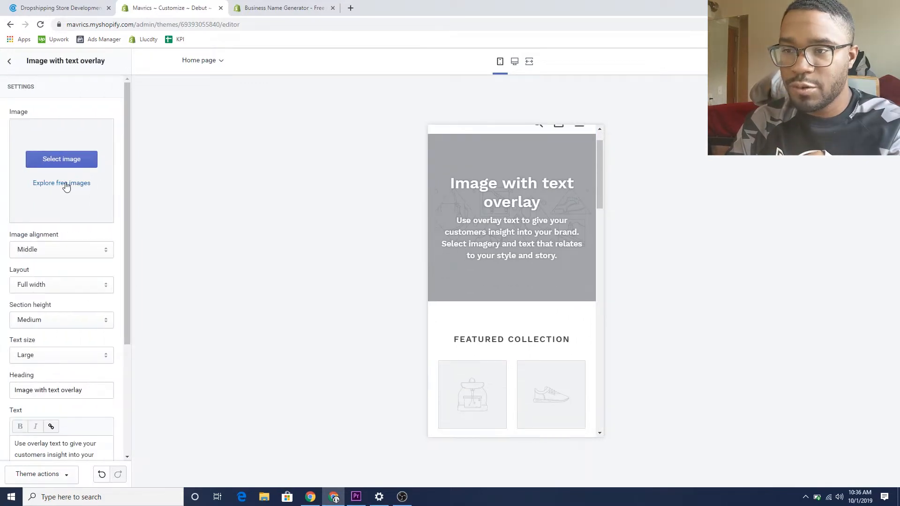
click(66, 187)
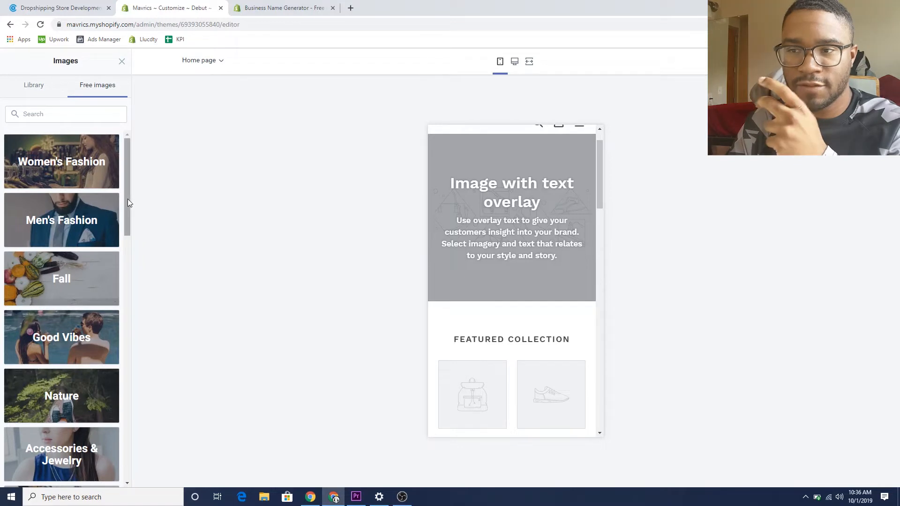
drag(127, 199, 127, 204)
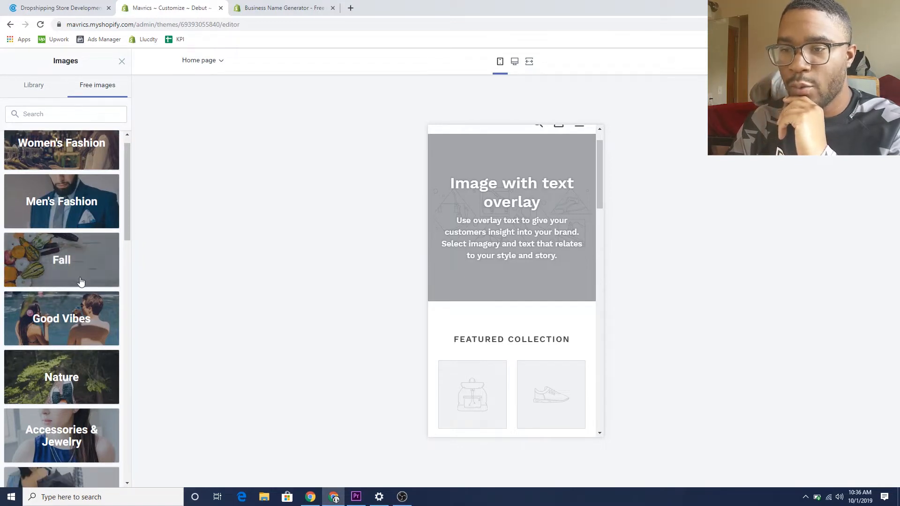
click(67, 312)
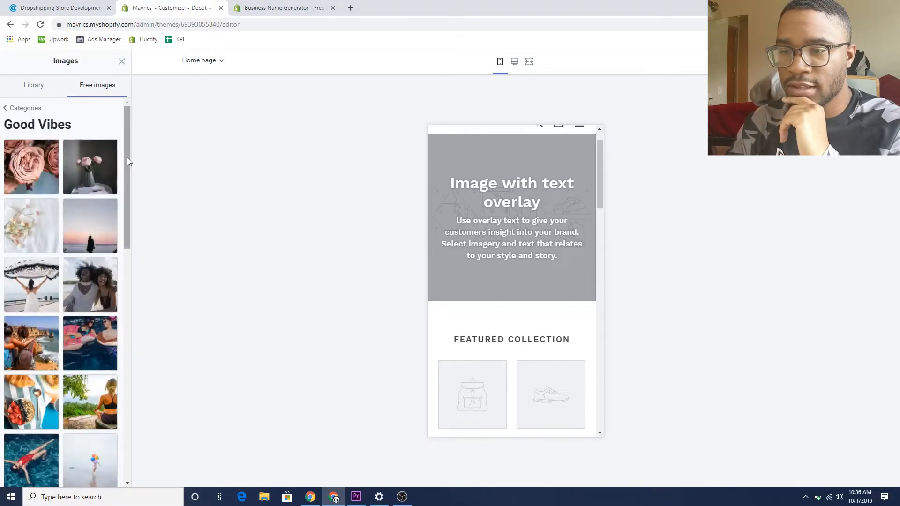
drag(128, 159, 136, 257)
click(29, 333)
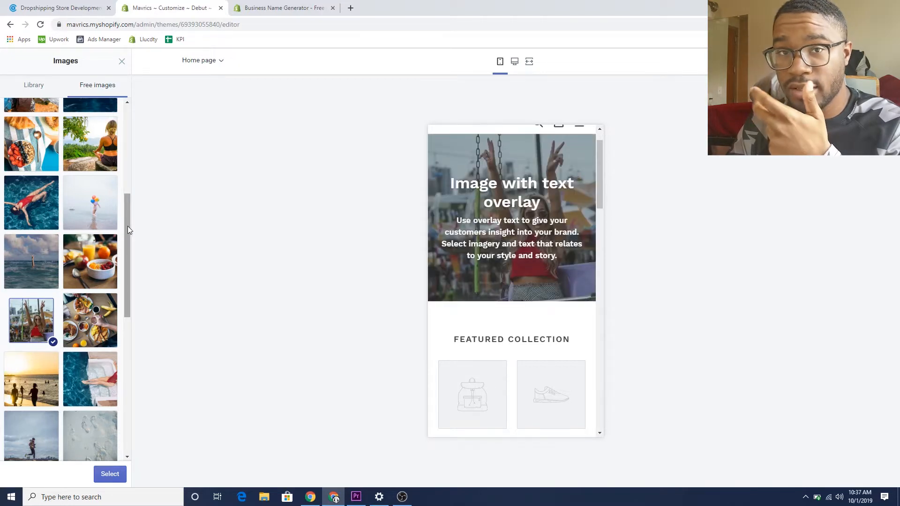
click(114, 482)
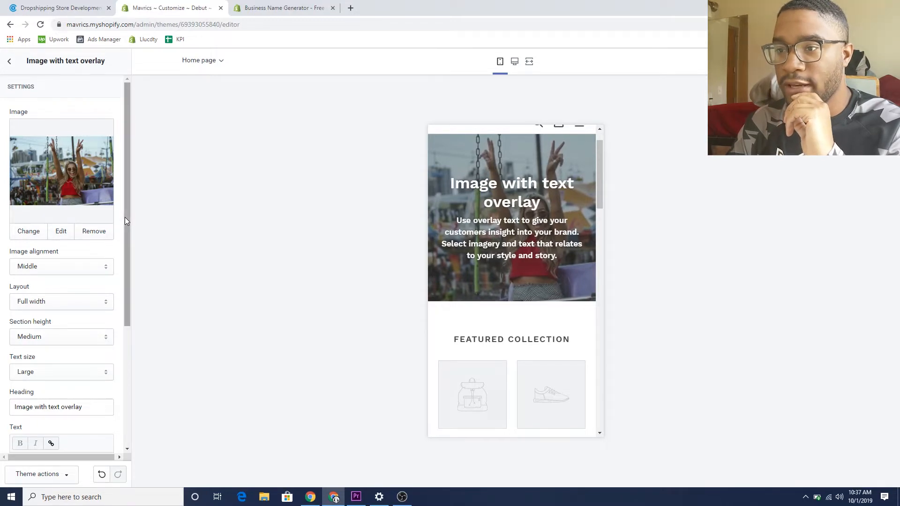
Delete the placeholder body text of the Image with text overlay section
drag(125, 218, 153, 321)
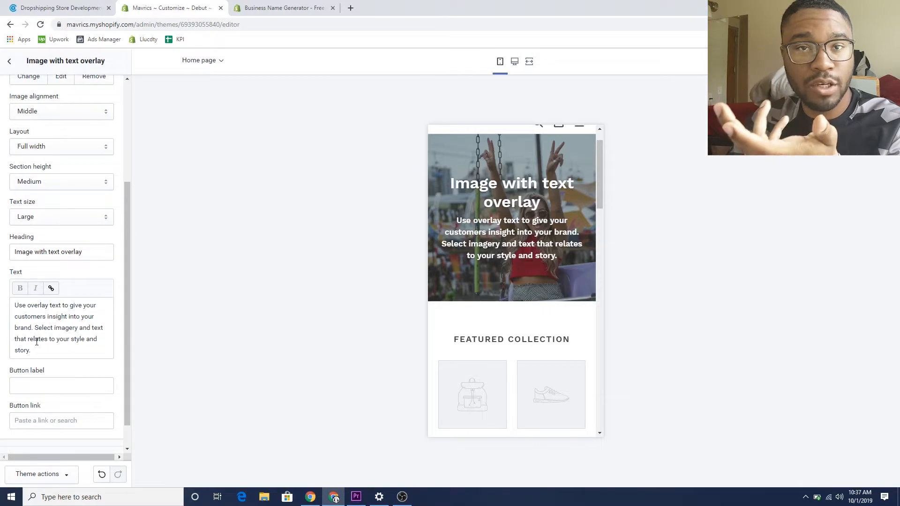
drag(44, 341, 41, 299)
drag(42, 350, 17, 298)
key(BackSpace)
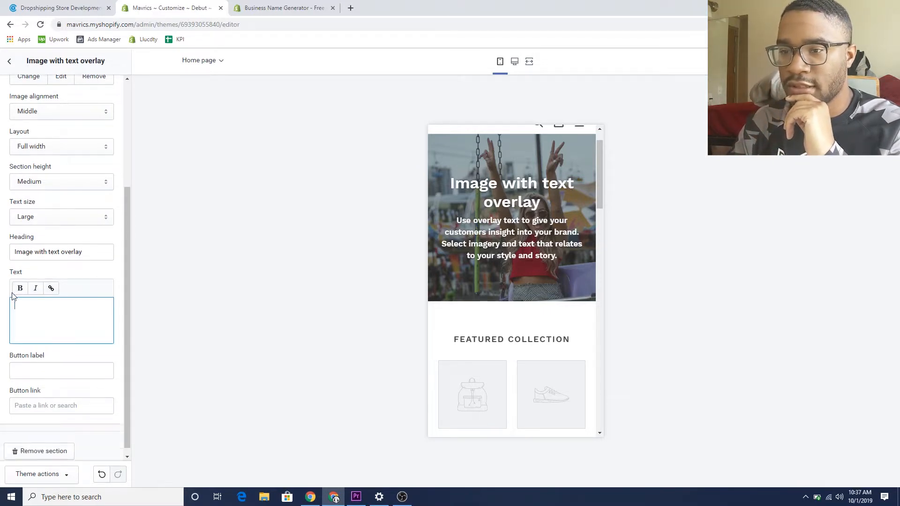
Change the image overlay section's heading to "Live The Life You've Been Dreaming Of"
click(83, 251)
key(ctrl+a)
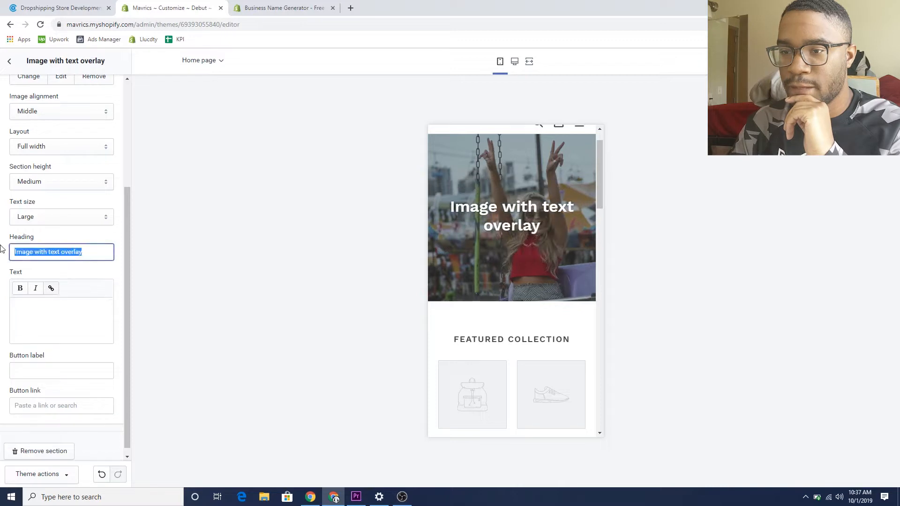
text(Live TTh)
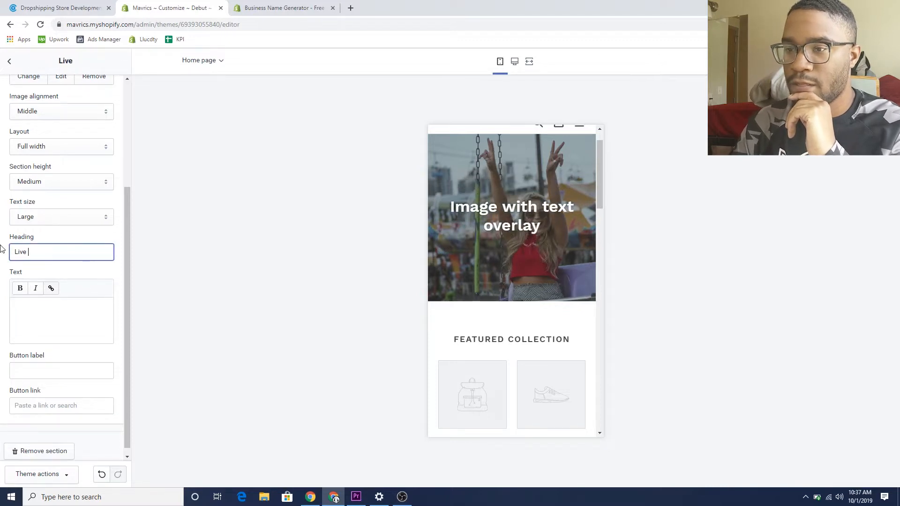
key(BackSpace)
key(BackSpace)
text(he Life You)
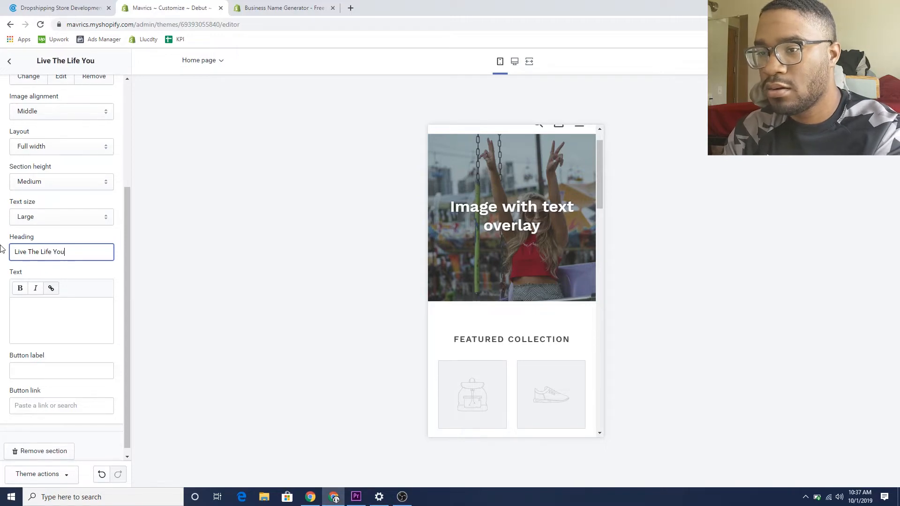
text('ve Been w)
key(BackSpace)
text(W)
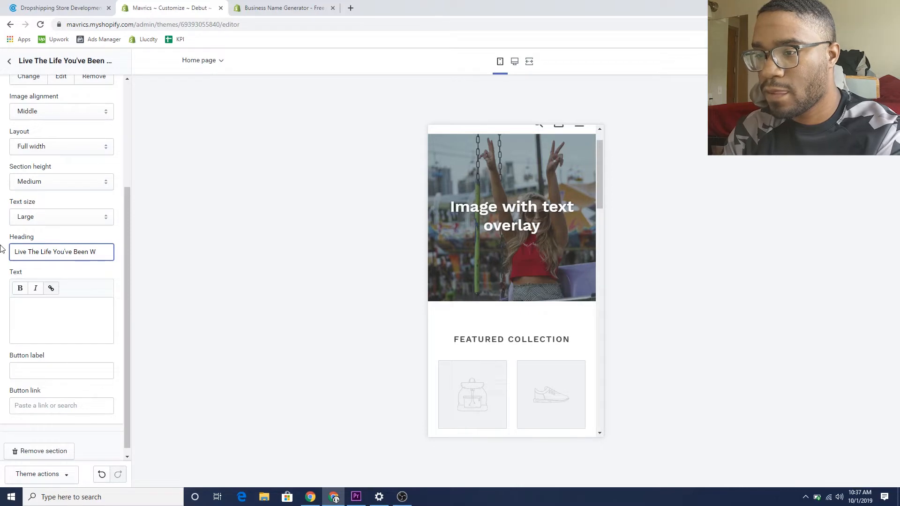
text(aiting)
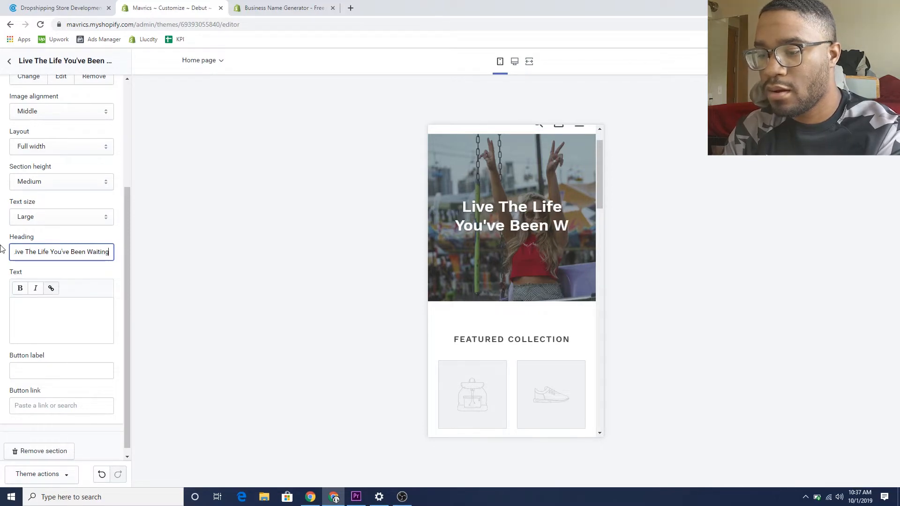
double_click(88, 251)
text(Dreaming Of)
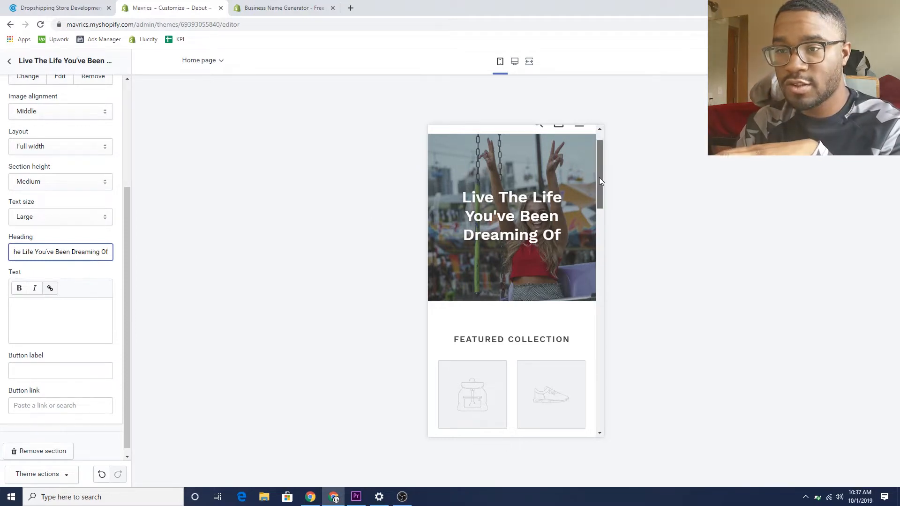
Review the mobile preview down the home page and remove the Slideshow section
scroll(595, 170, up, 2)
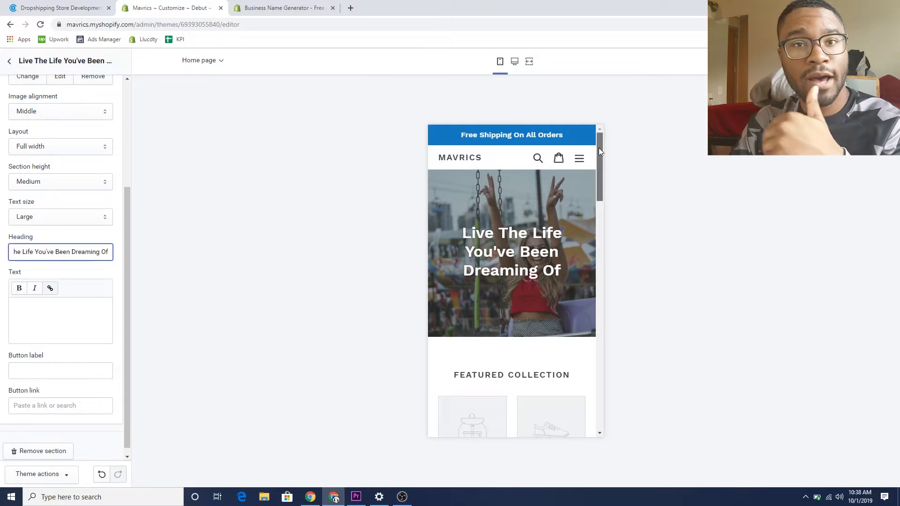
scroll(598, 149, down, 1)
drag(598, 150, 626, 337)
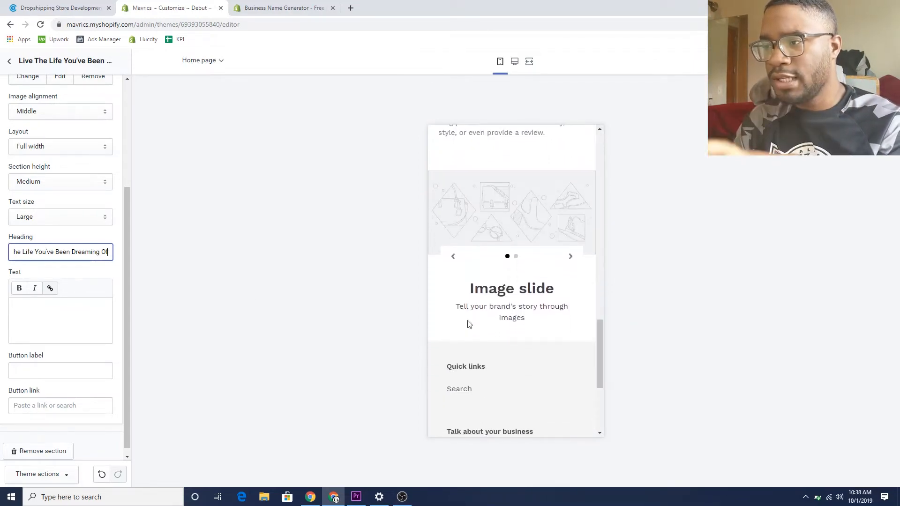
click(6, 58)
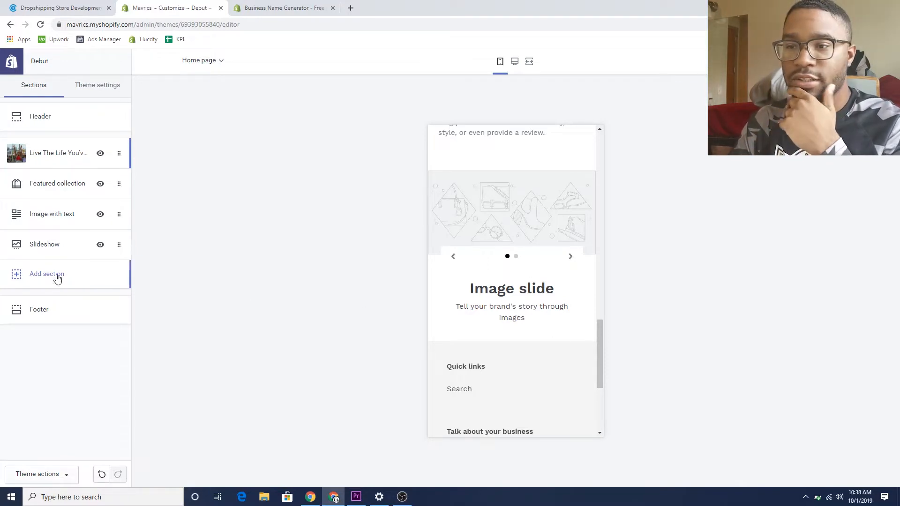
click(29, 249)
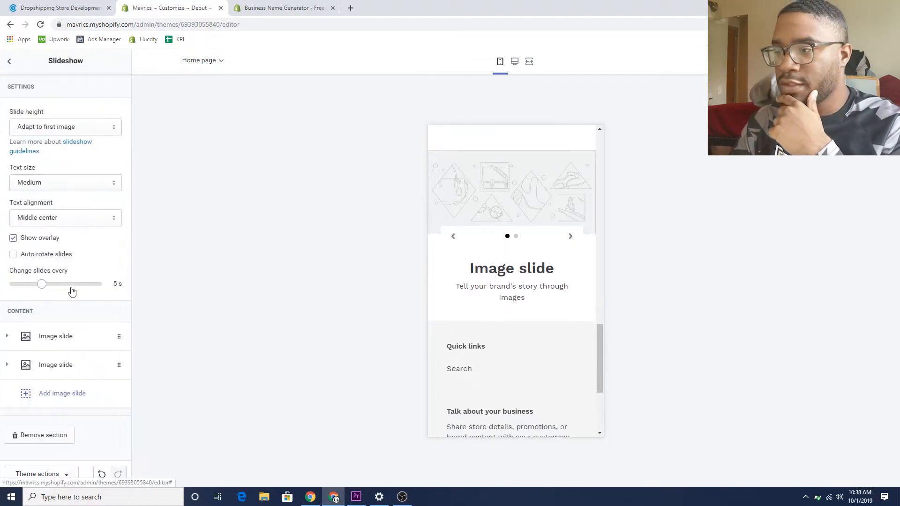
click(41, 435)
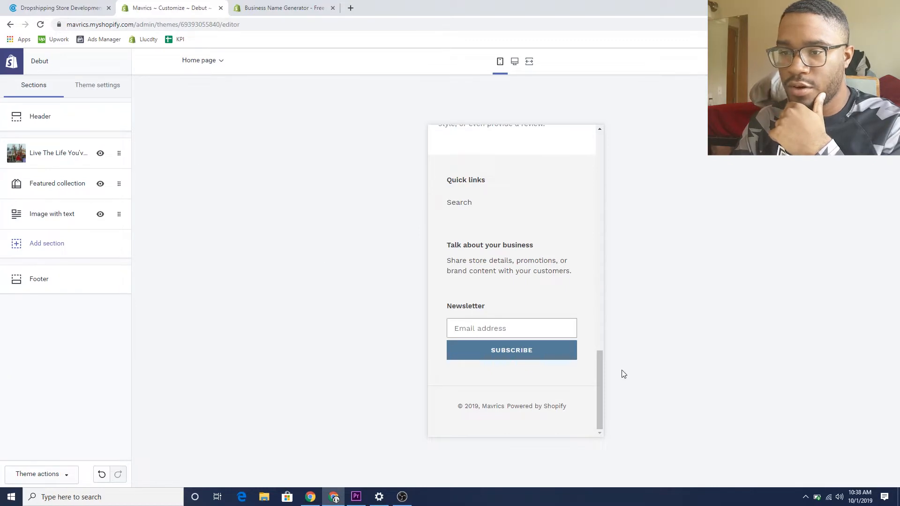
Add a Testimonials section to the home page and return to the section list
scroll(595, 365, up, 15)
scroll(554, 170, up, 3)
scroll(564, 191, down, 8)
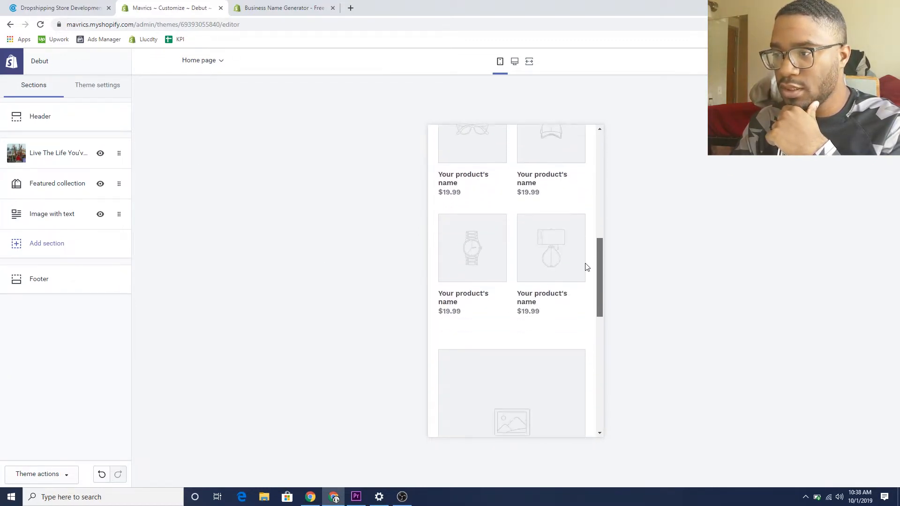
scroll(587, 267, down, 1)
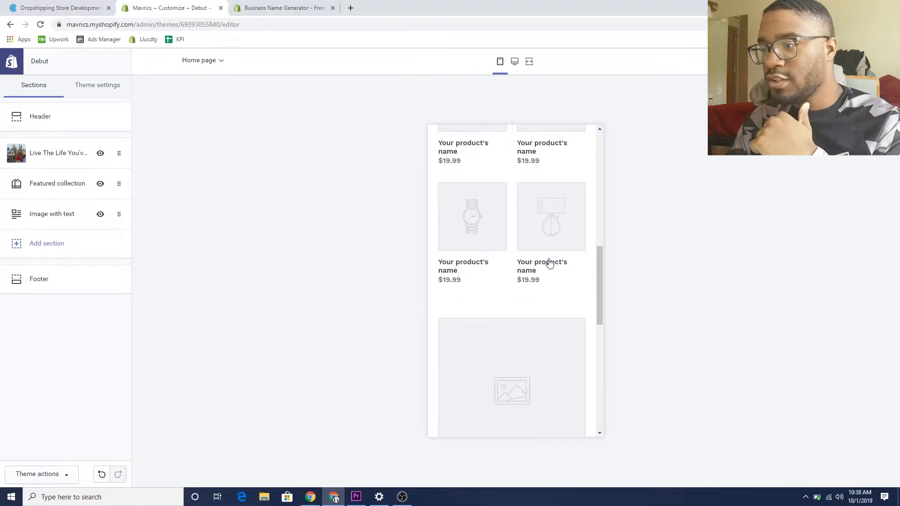
click(82, 256)
drag(128, 251, 153, 349)
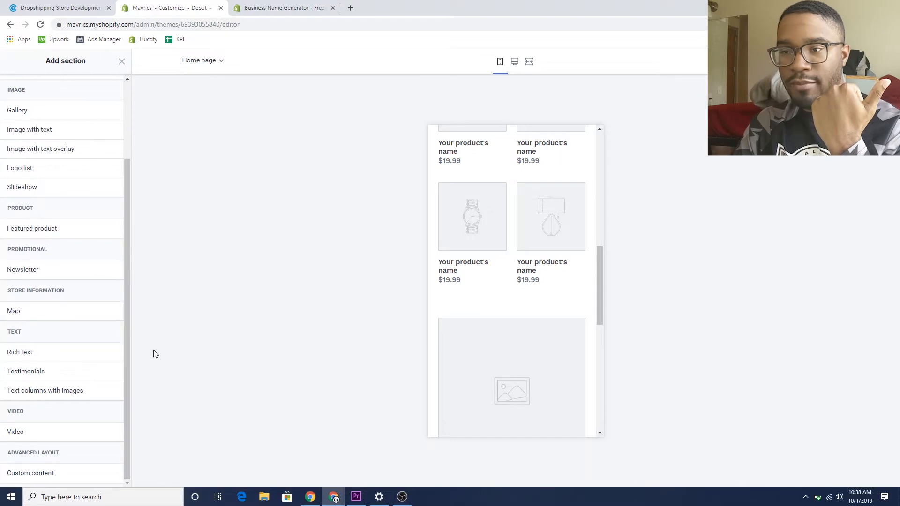
click(27, 373)
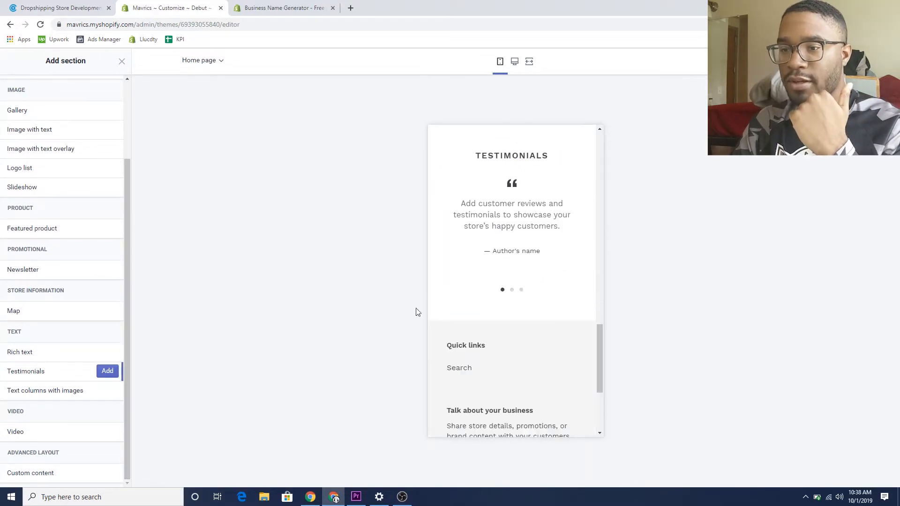
click(107, 370)
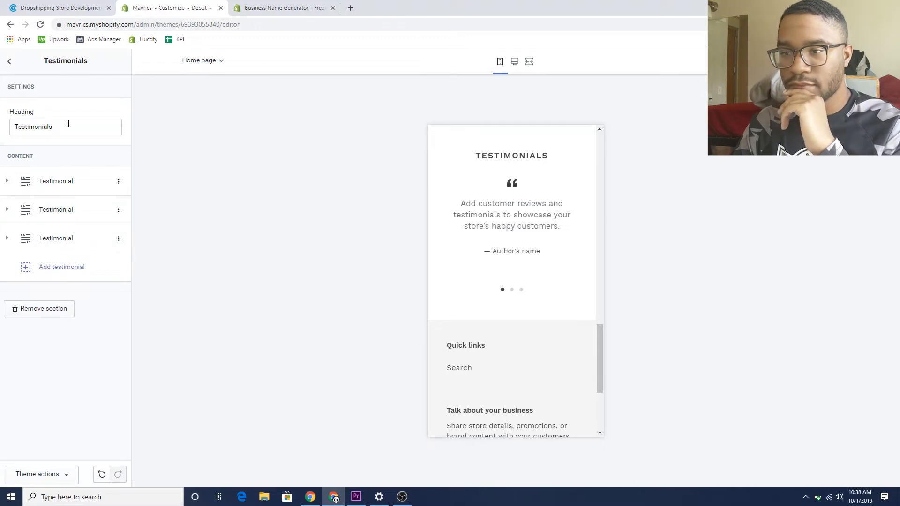
click(4, 62)
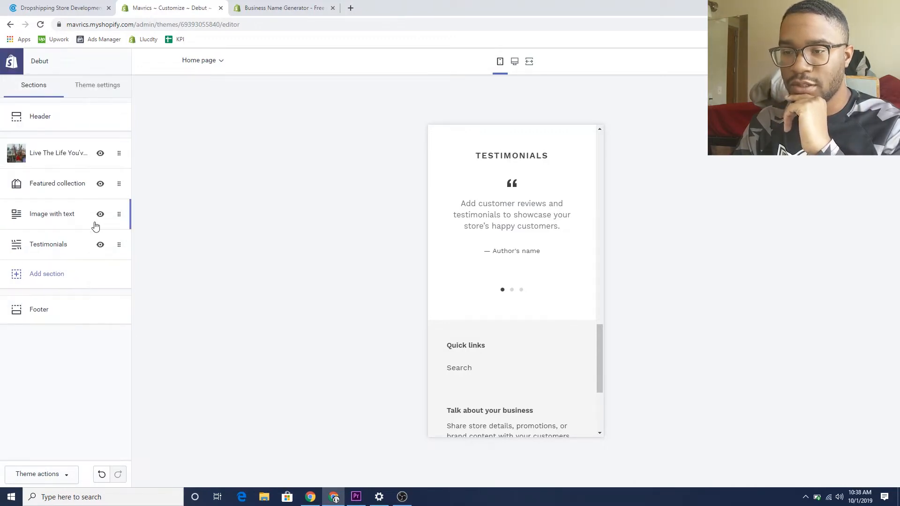
Add a Featured product section below the testimonials and return to the section list
click(35, 276)
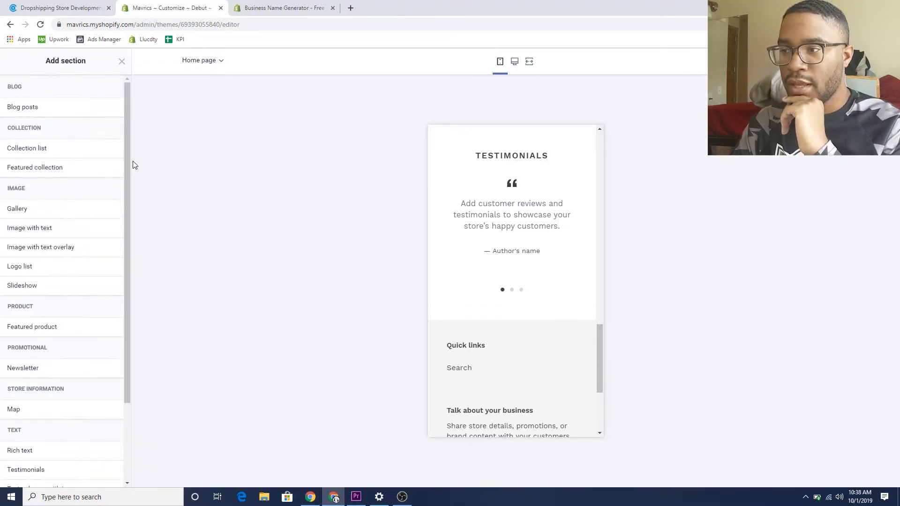
drag(127, 153, 129, 219)
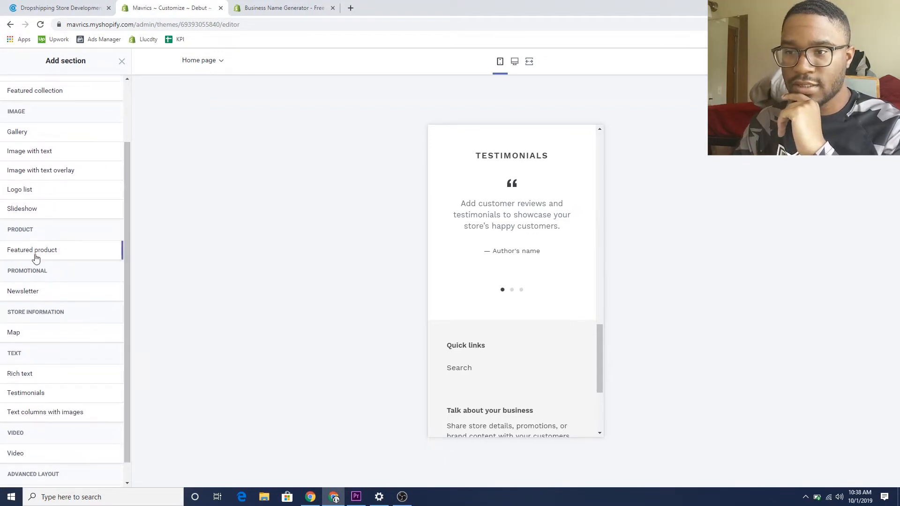
click(105, 251)
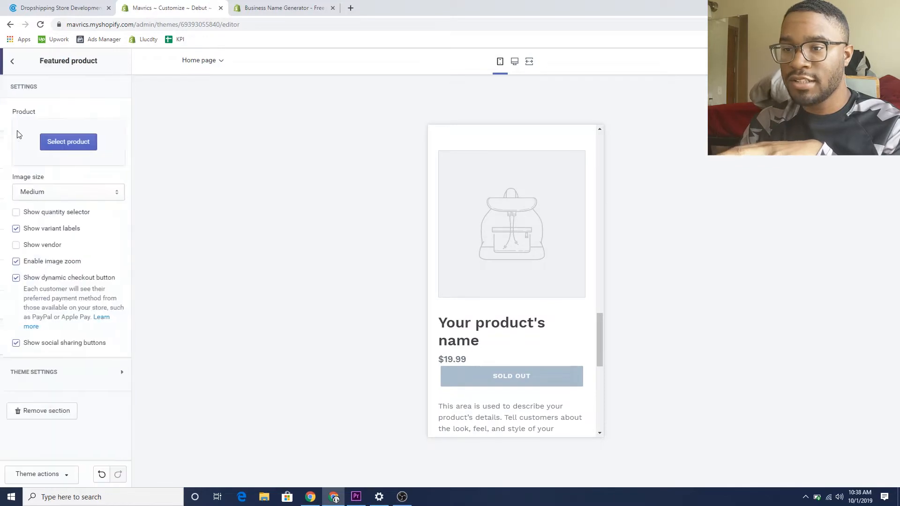
click(7, 68)
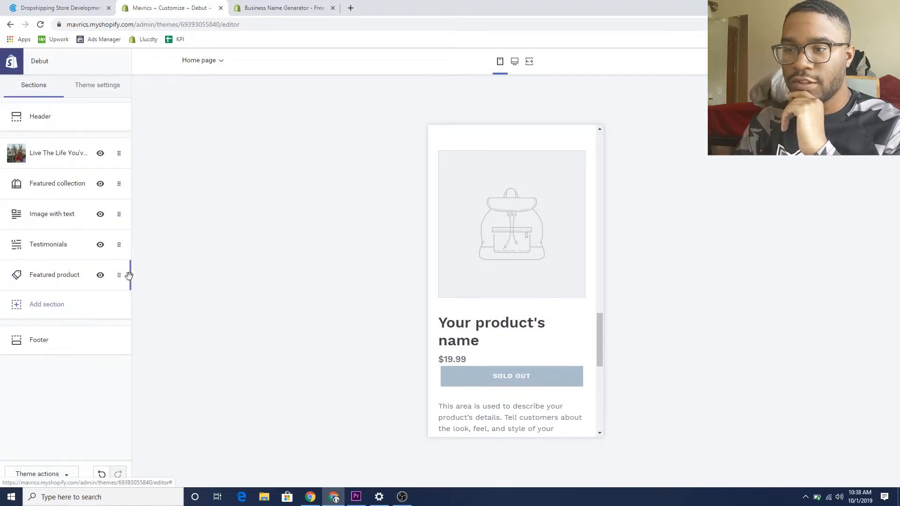
Review the section types available to add and the mobile preview of the whole home page
click(48, 310)
drag(128, 249, 133, 276)
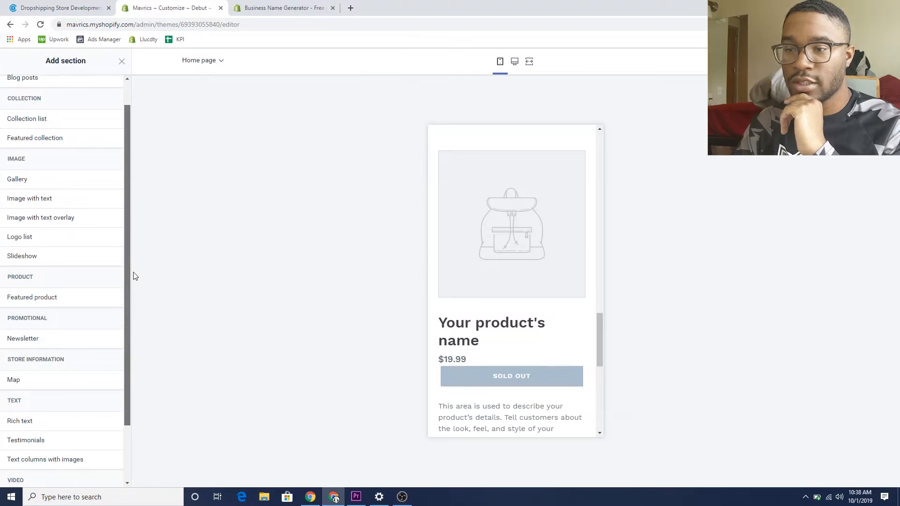
drag(125, 297, 125, 351)
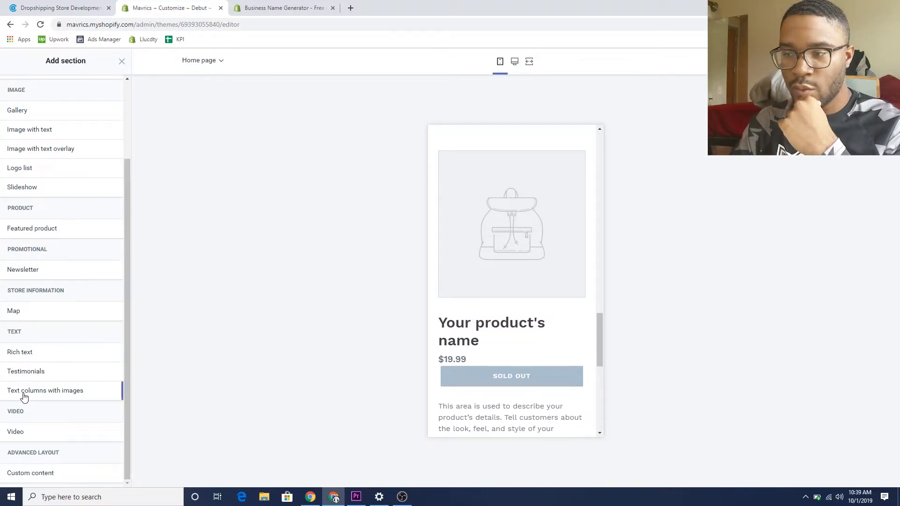
drag(130, 301, 113, 247)
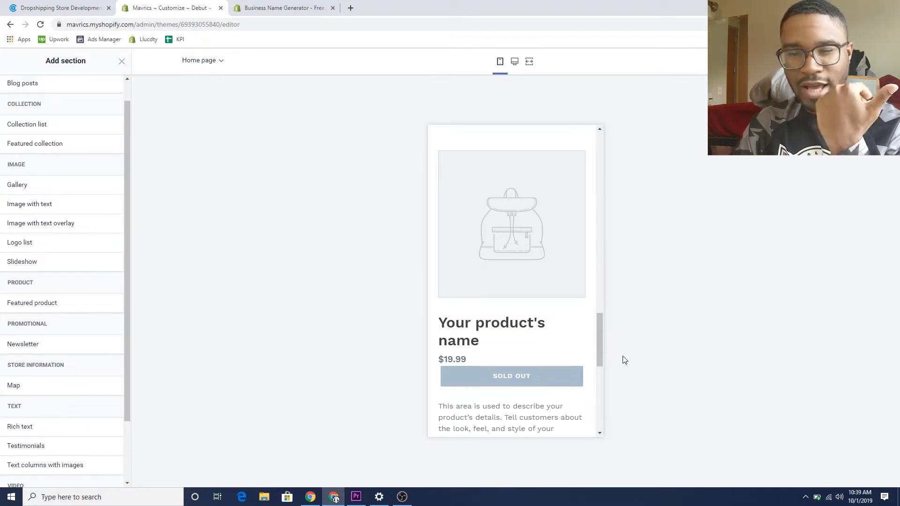
drag(603, 339, 600, 404)
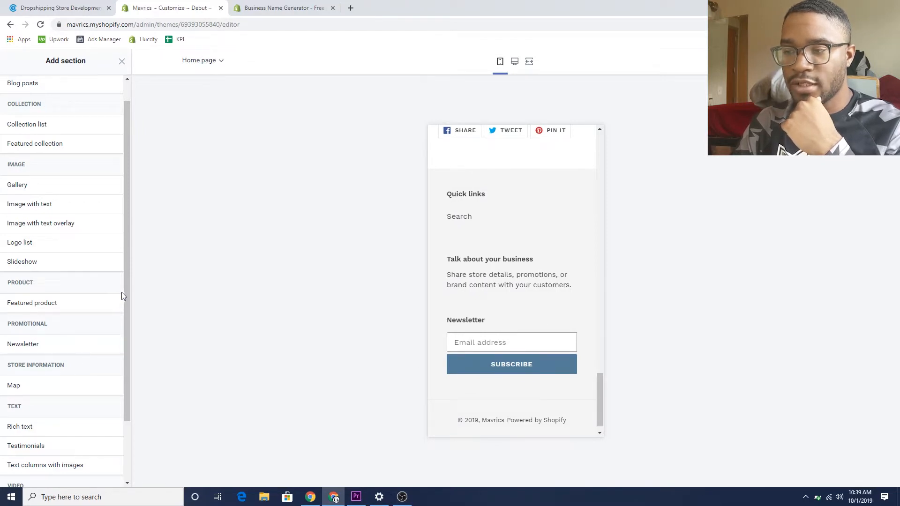
drag(125, 293, 111, 257)
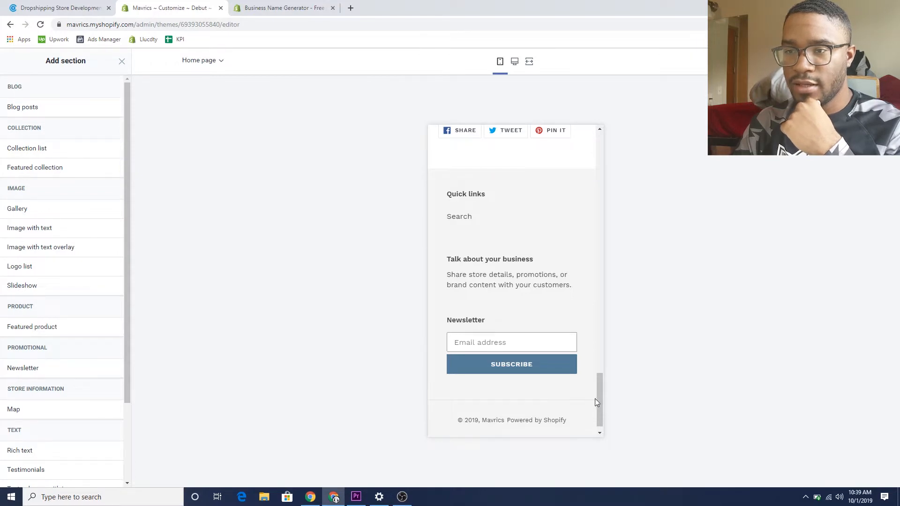
drag(600, 400, 583, 168)
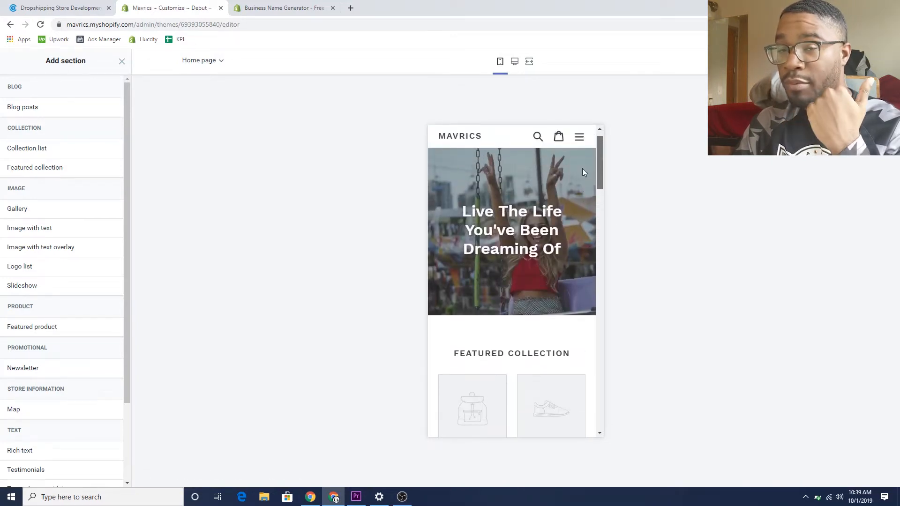
scroll(582, 176, down, 6)
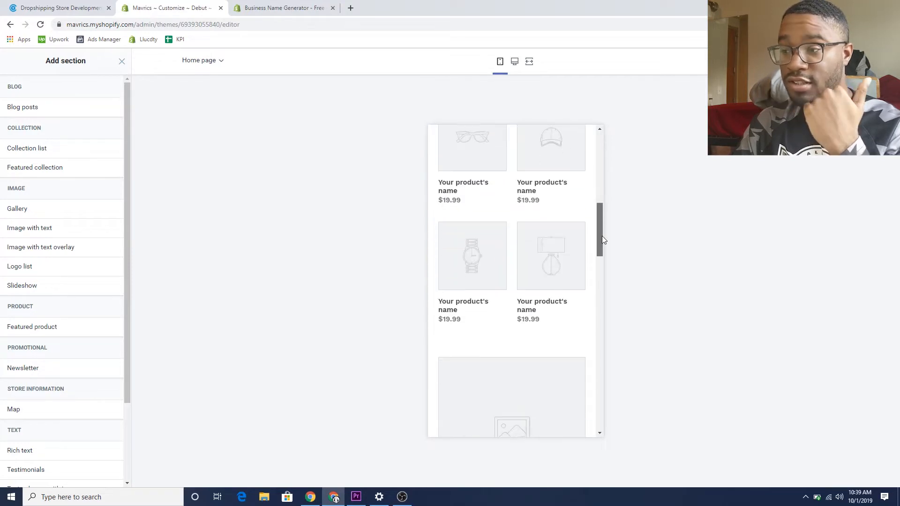
drag(602, 239, 589, 267)
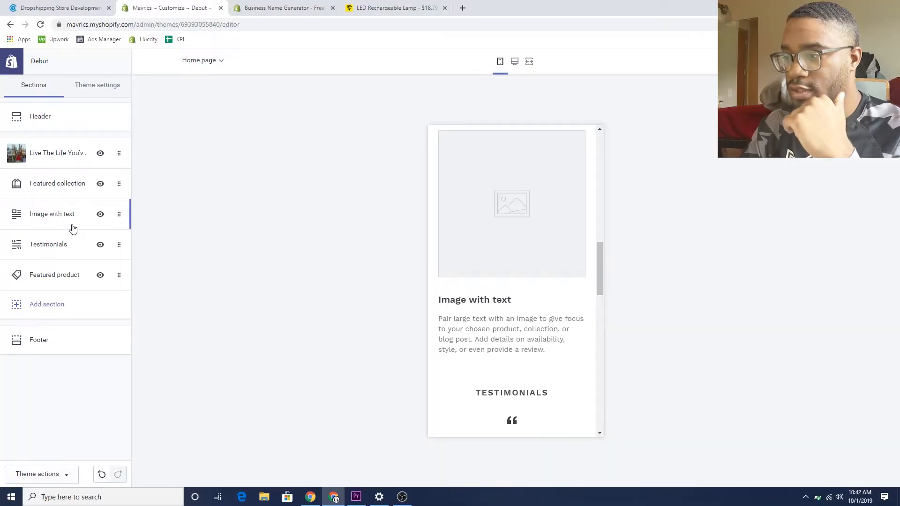
Set the Image with text section's image to the free Good Vibes photo of a couple drinking by the pool
click(73, 223)
click(69, 184)
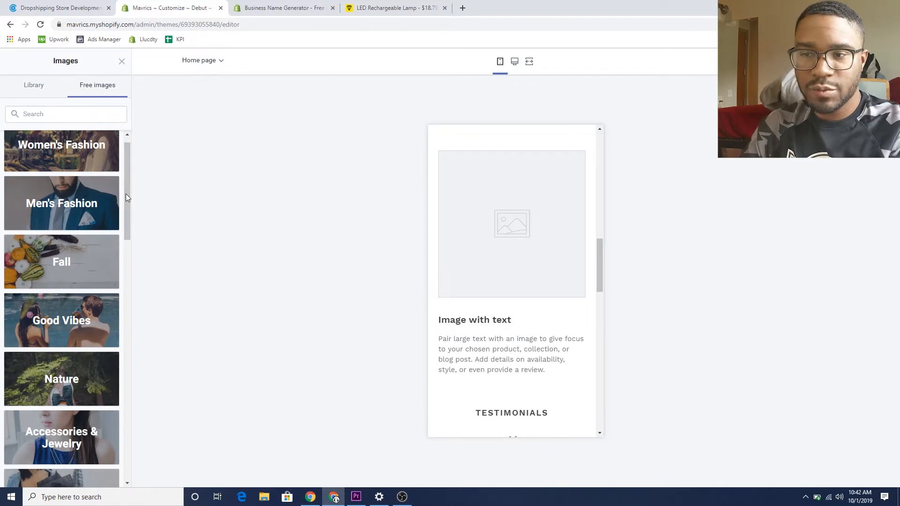
click(64, 317)
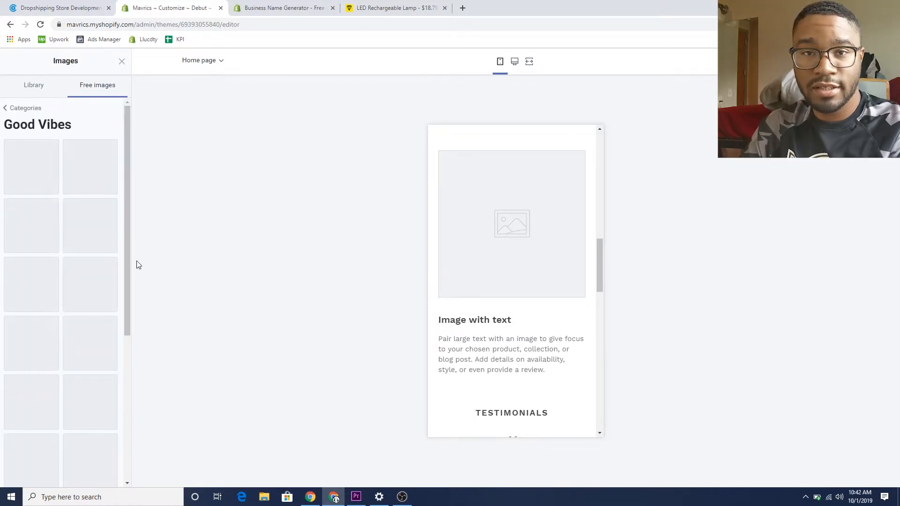
scroll(127, 223, down, 2)
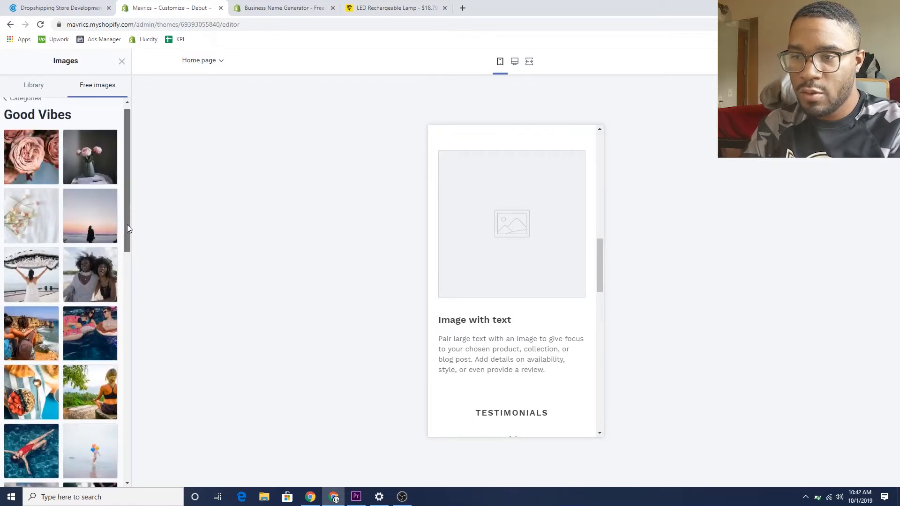
scroll(131, 250, down, 2)
scroll(133, 318, down, 8)
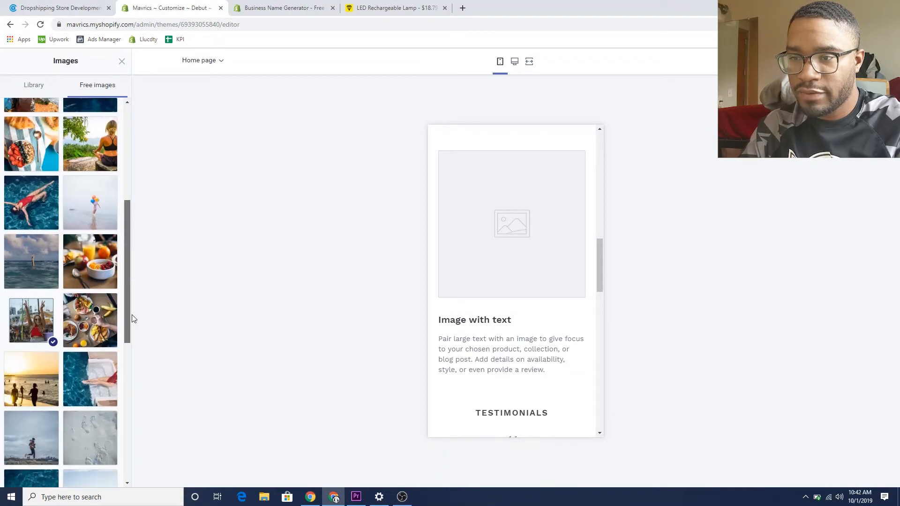
scroll(152, 413, down, 4)
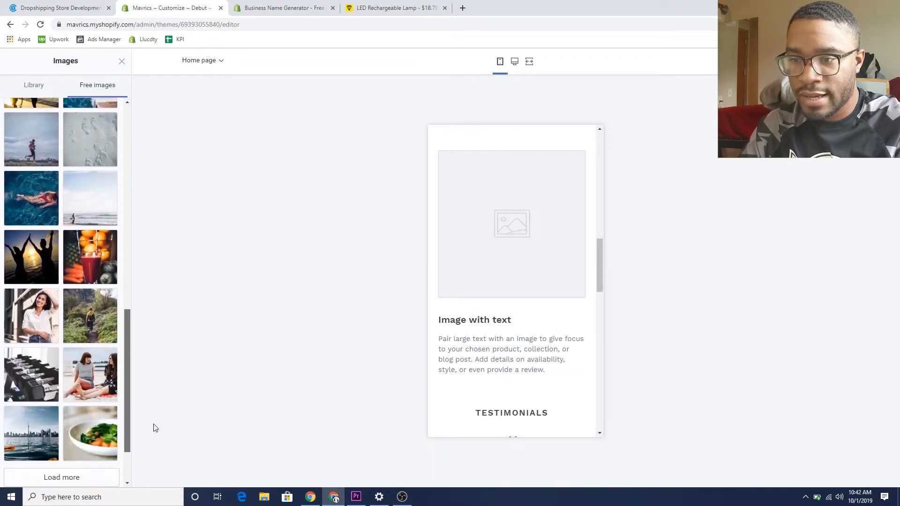
click(78, 423)
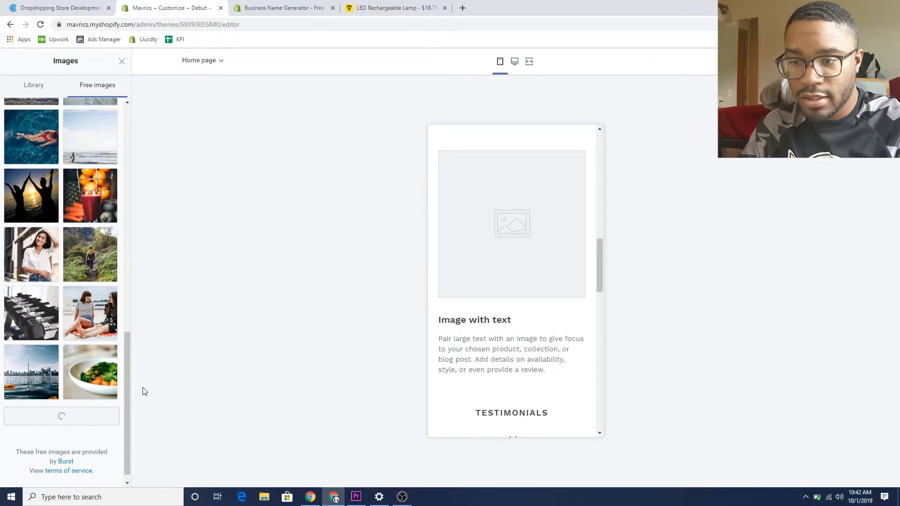
drag(126, 293, 150, 344)
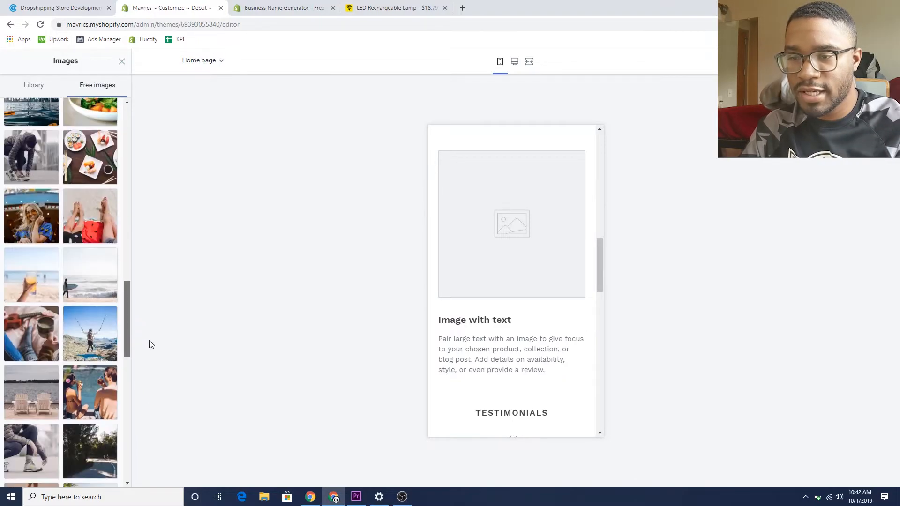
click(98, 382)
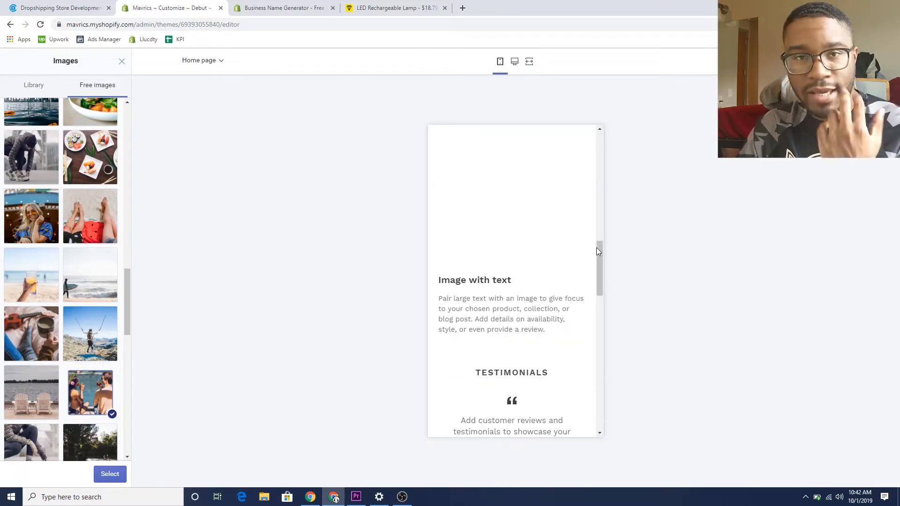
drag(598, 251, 594, 235)
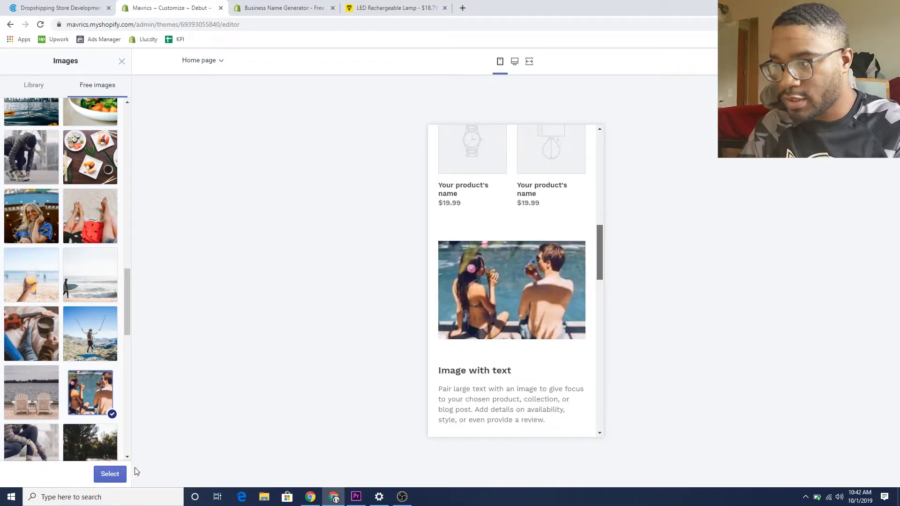
click(96, 357)
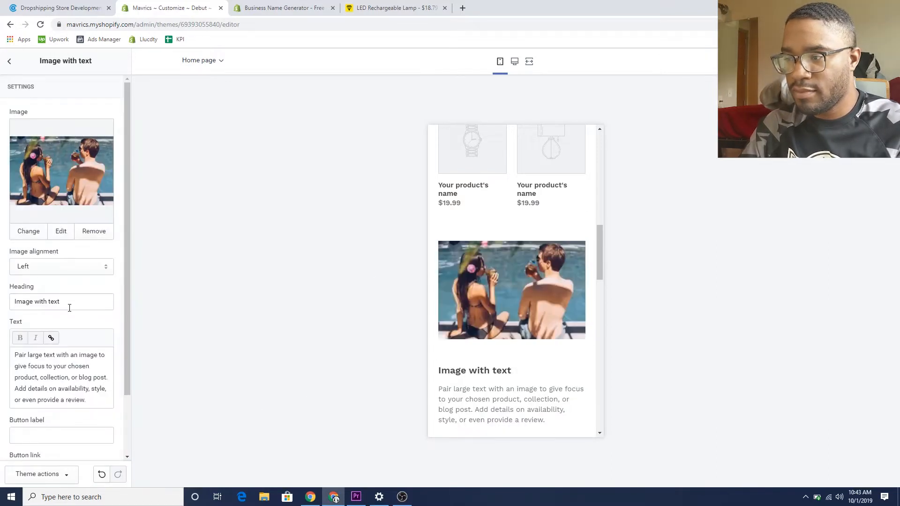
Change the Image with text section's heading to "Welcome To Mavrics"
triple_click(17, 304)
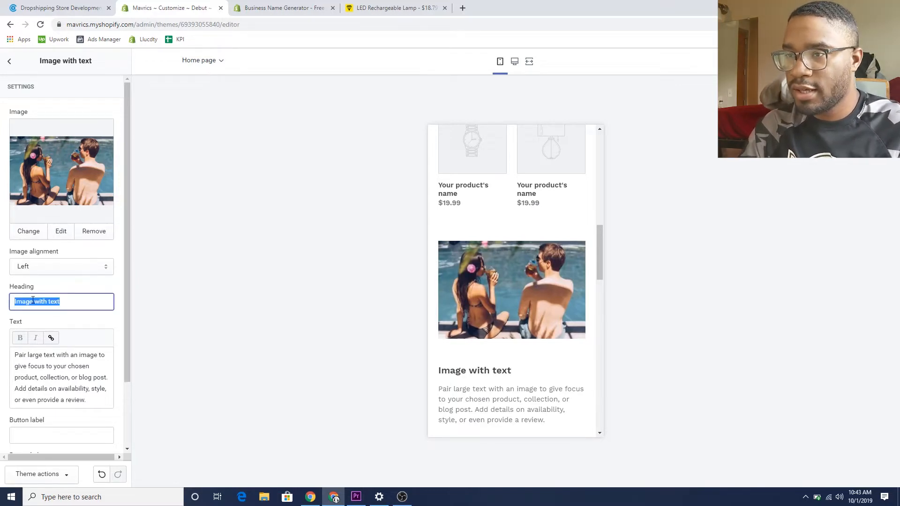
text(We're M)
key(BackSpace)
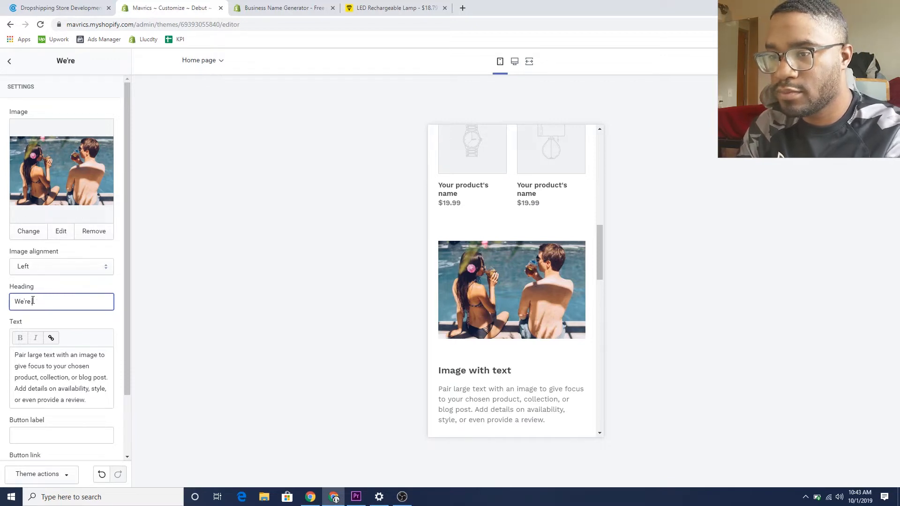
text(Mavri)
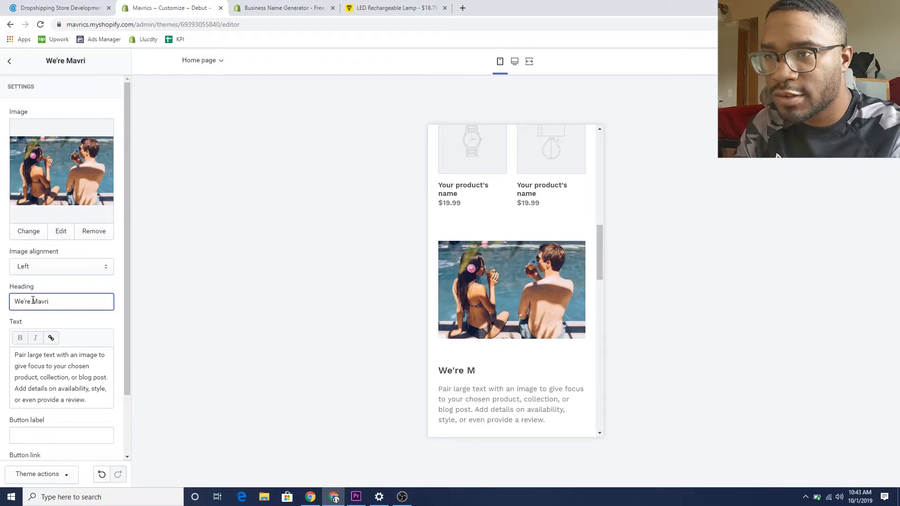
text(cs)
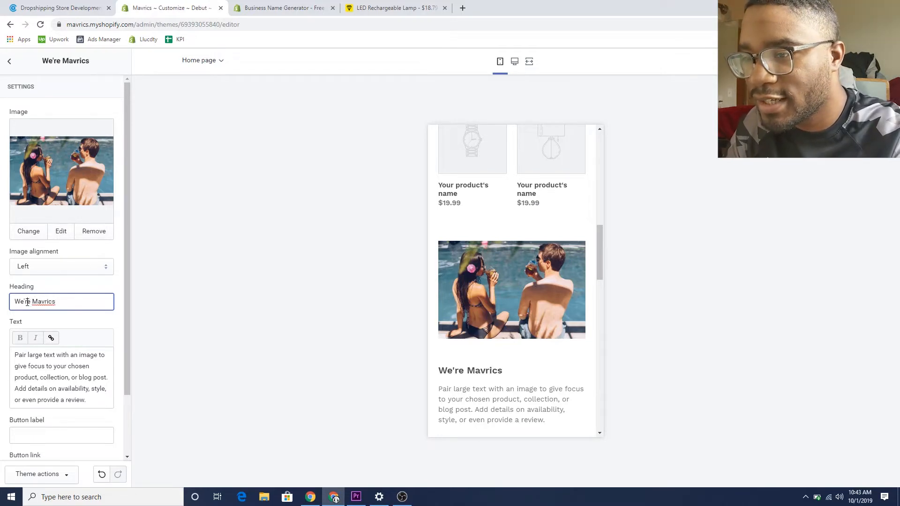
drag(31, 301, 25, 301)
key(BackSpace)
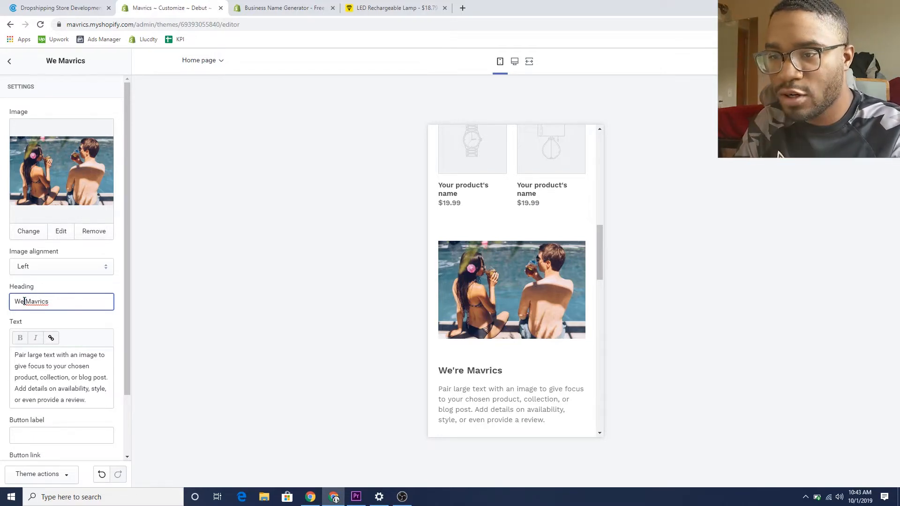
text(lcome )
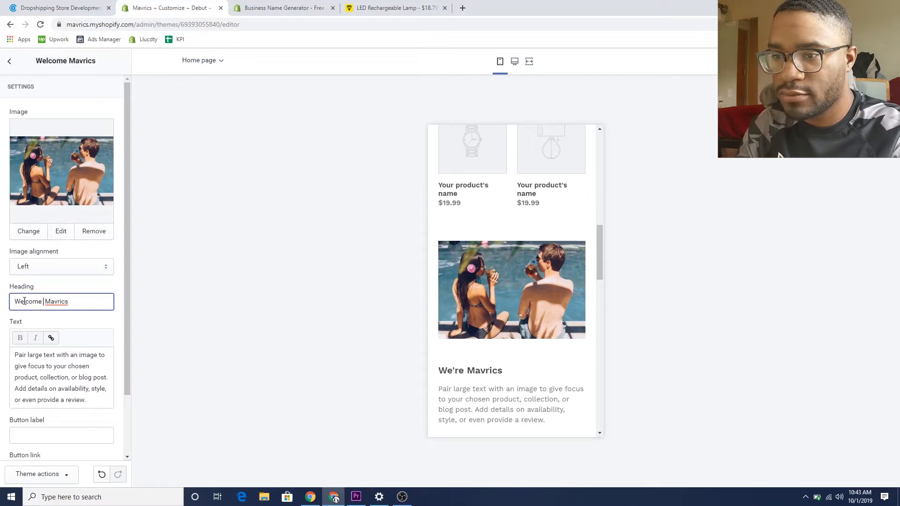
text(To ])
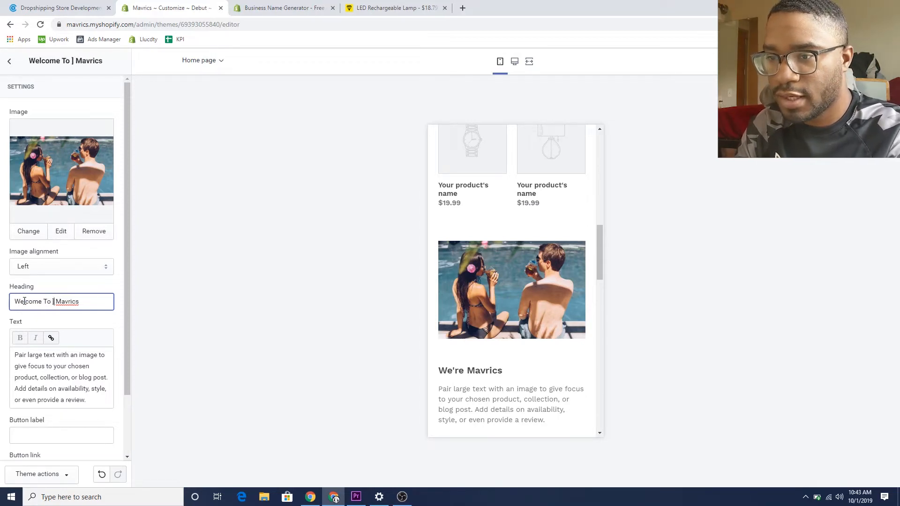
key(BackSpace)
key(BackSpace)
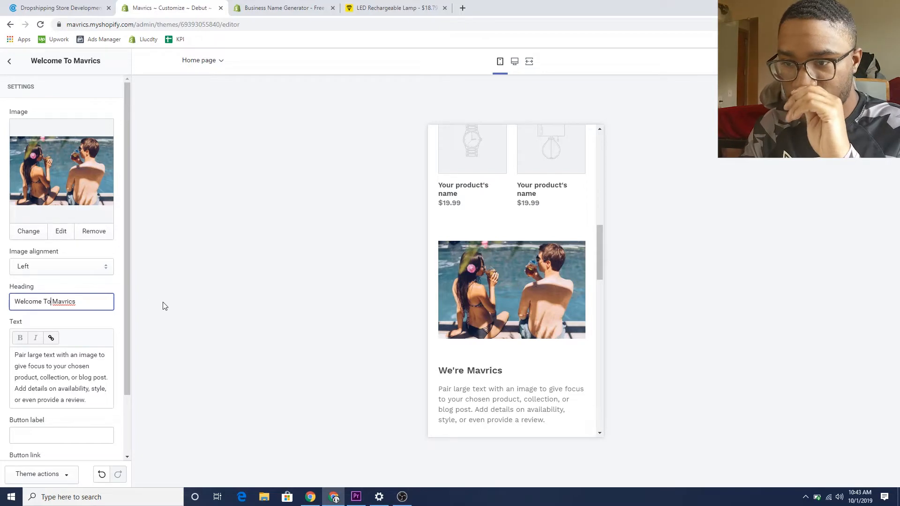
Replace the Image with text section's placeholder text with "Here at Mavrics at"
drag(128, 250, 128, 316)
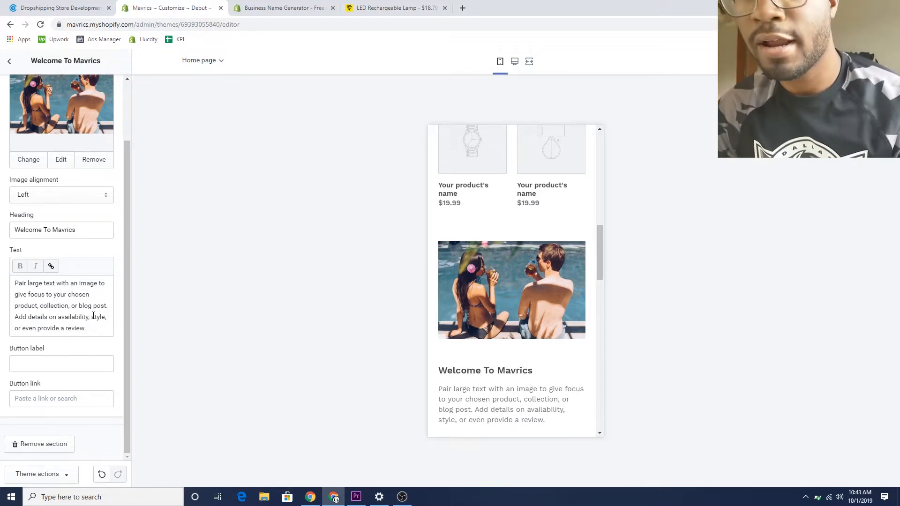
click(92, 330)
drag(92, 330, 95, 277)
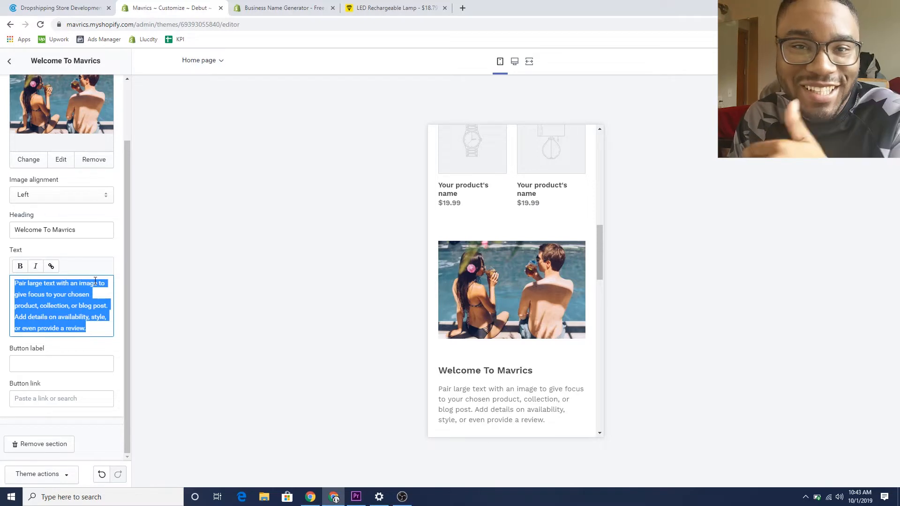
key(BackSpace)
text(Here)
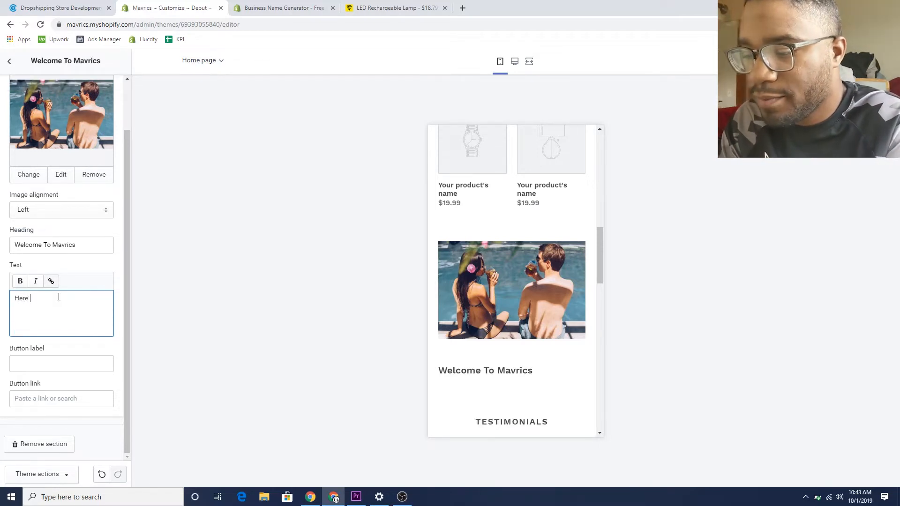
key(Home)
text(a)
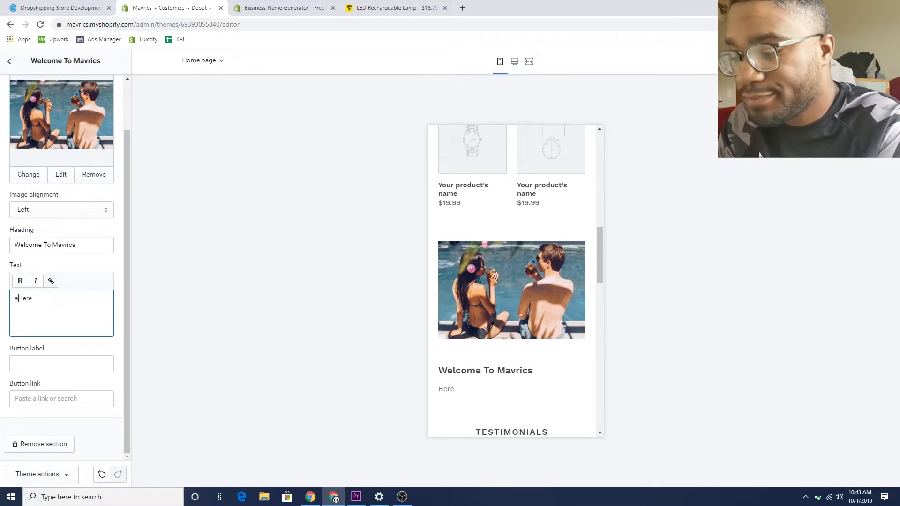
key(BackSpace)
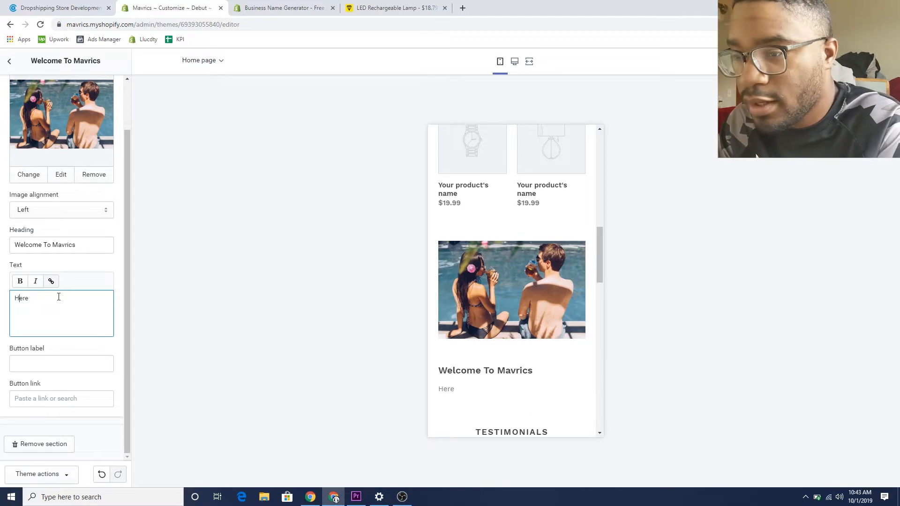
text(at Mavr)
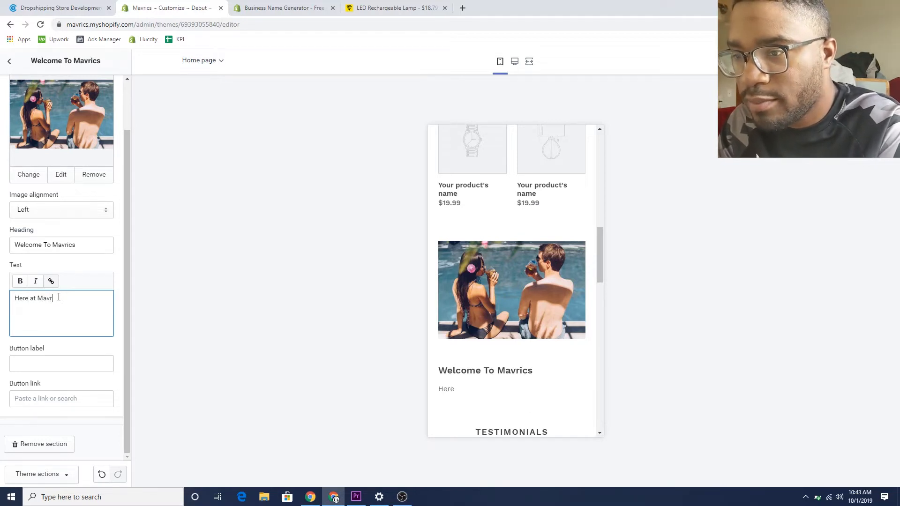
text(ics )
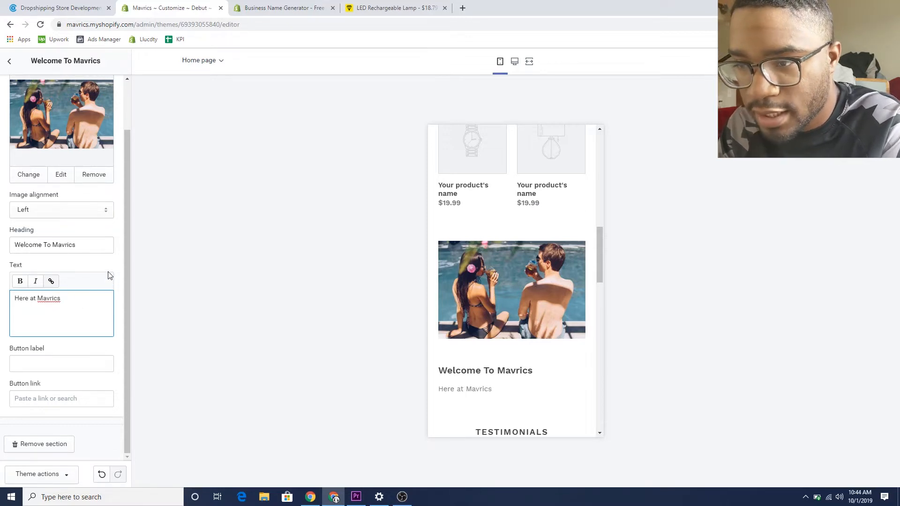
text(at )
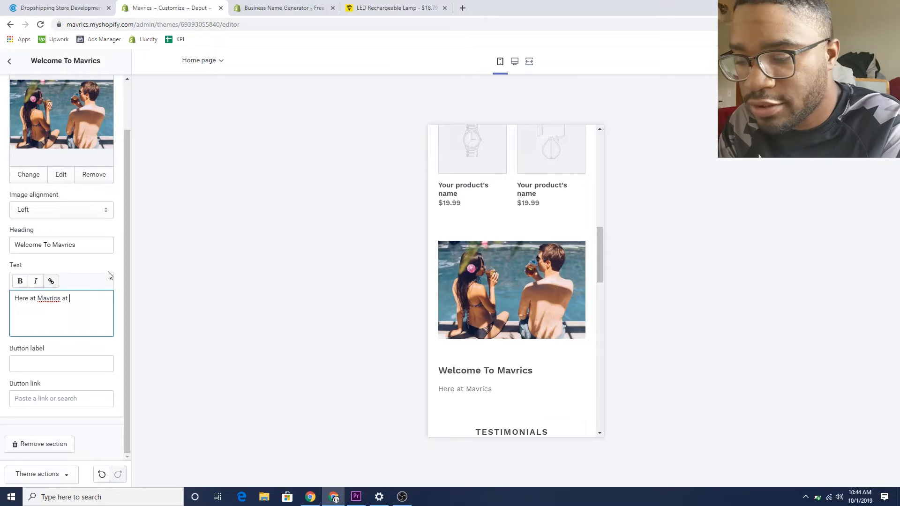
Continue the section's body text with "we specailize in providing the highest quailty"
text(we specailized)
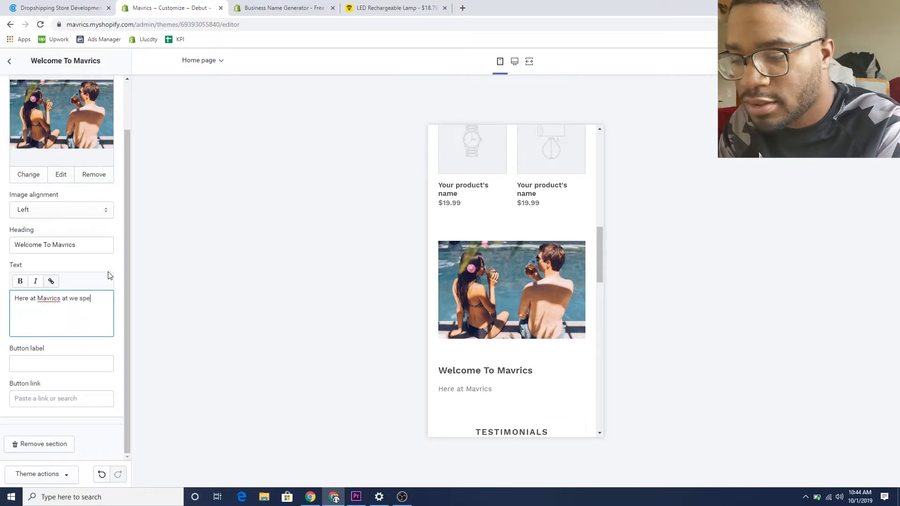
key(BackSpace)
text(in making)
key(BackSpace)
key(BackSpace)
key(BackSpace)
key(BackSpace)
key(BackSpace)
text(pr)
key(BackSpace)
key(BackSpace)
text(provi)
text(ding the)
text( b)
text(high)
text(est)
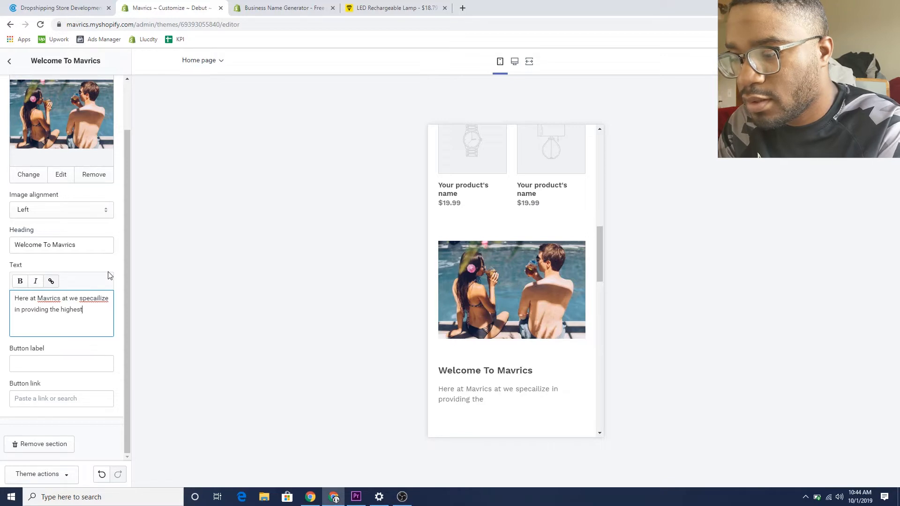
text( qualty)
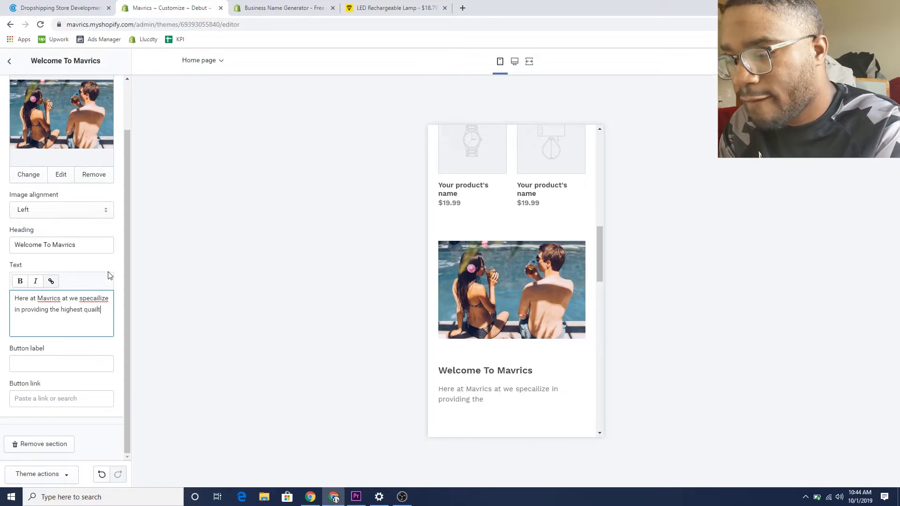
Correct the misspelled words in the body text to "quality" and "specialize" using the spelling suggestions
right_click(96, 313)
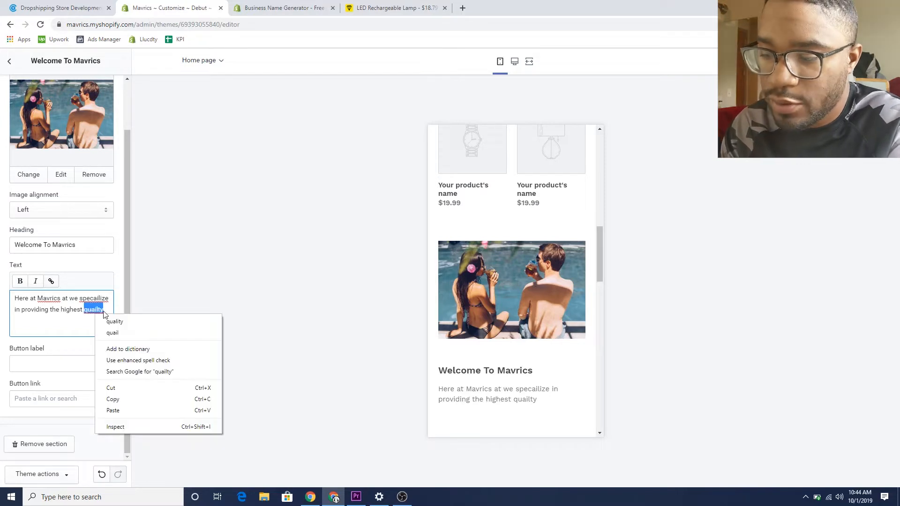
click(113, 320)
right_click(99, 298)
click(122, 306)
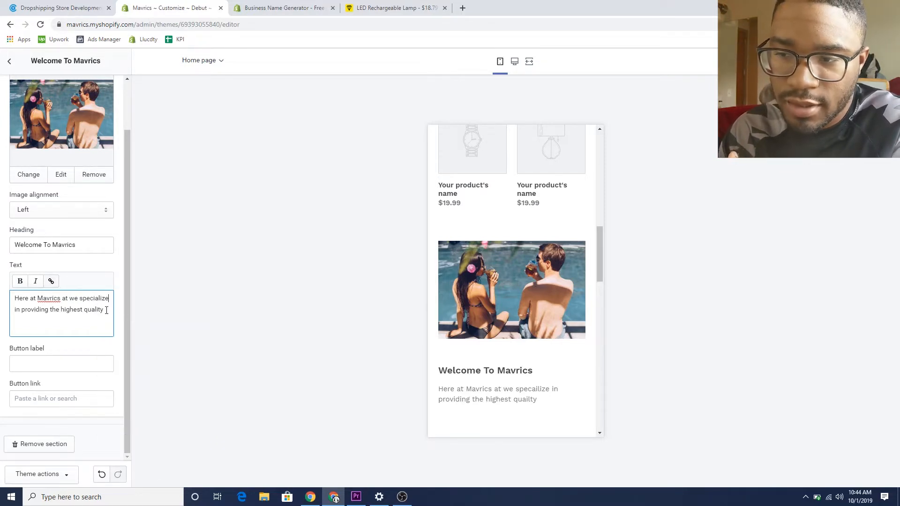
Continue the body text after "quality" with "products and deilver them right to your doorstep! If"
click(107, 310)
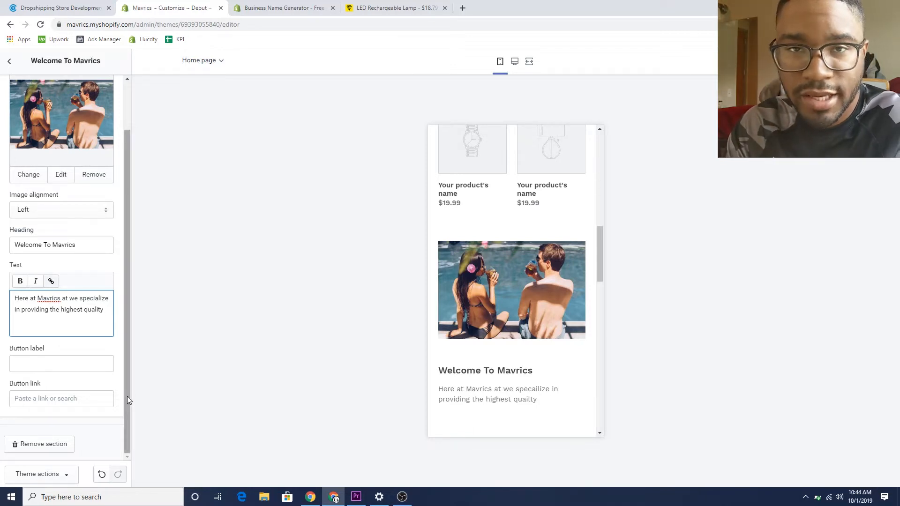
text(pro)
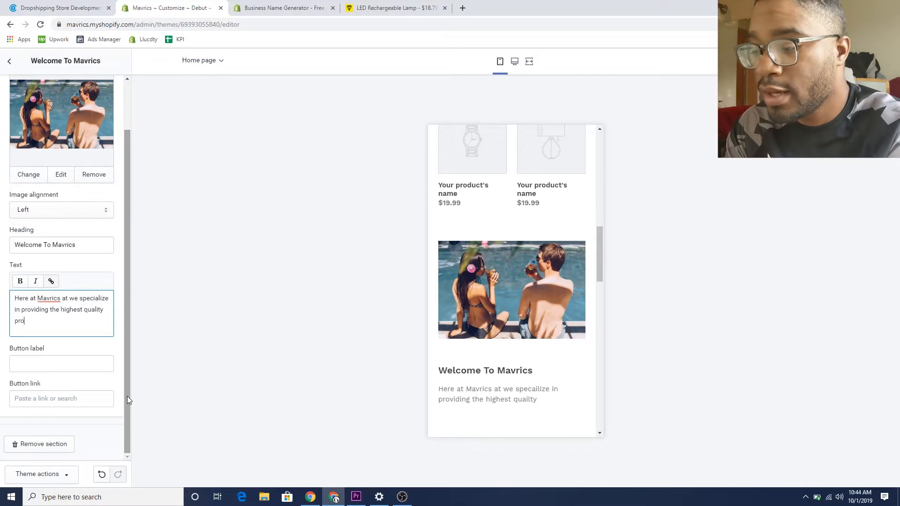
text(ducts)
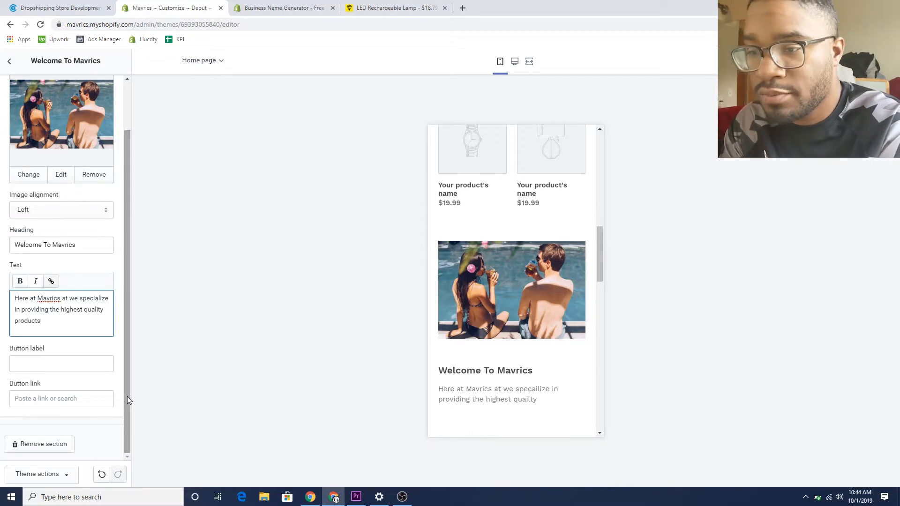
text( and deilve)
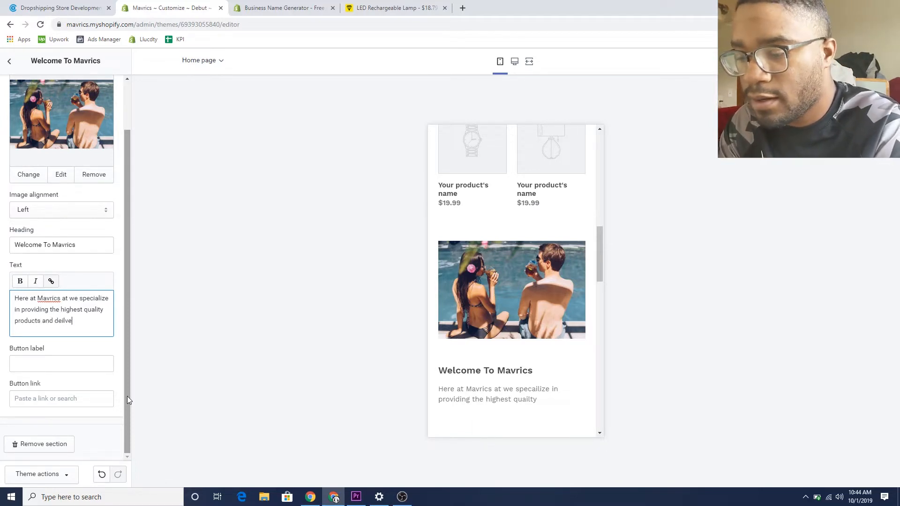
text(r them ri)
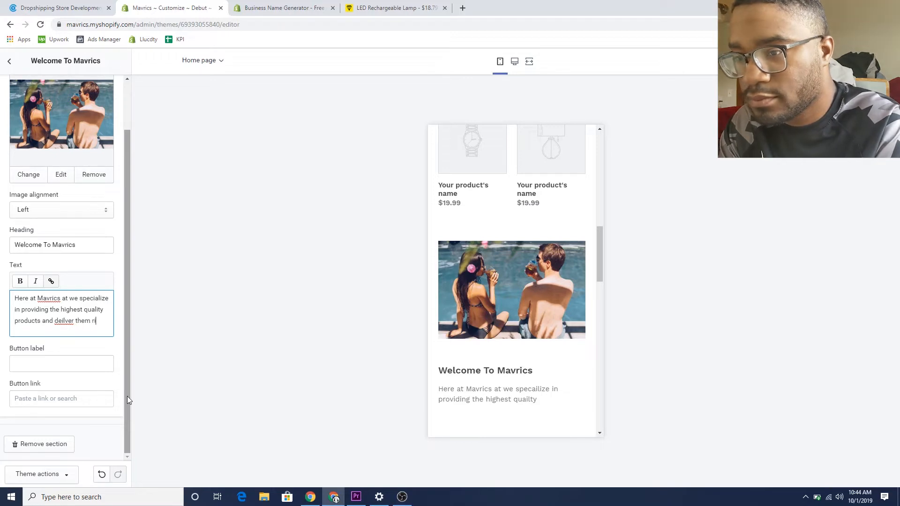
text(ght to y)
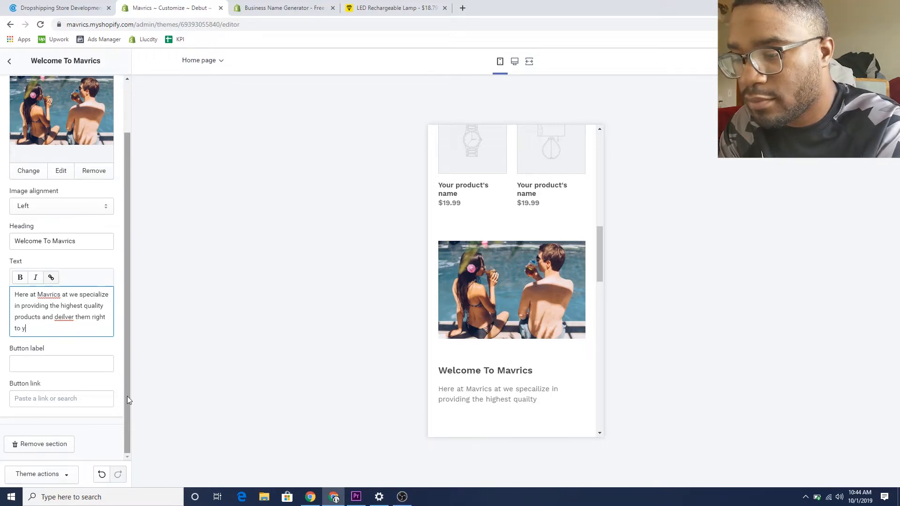
text(our doors)
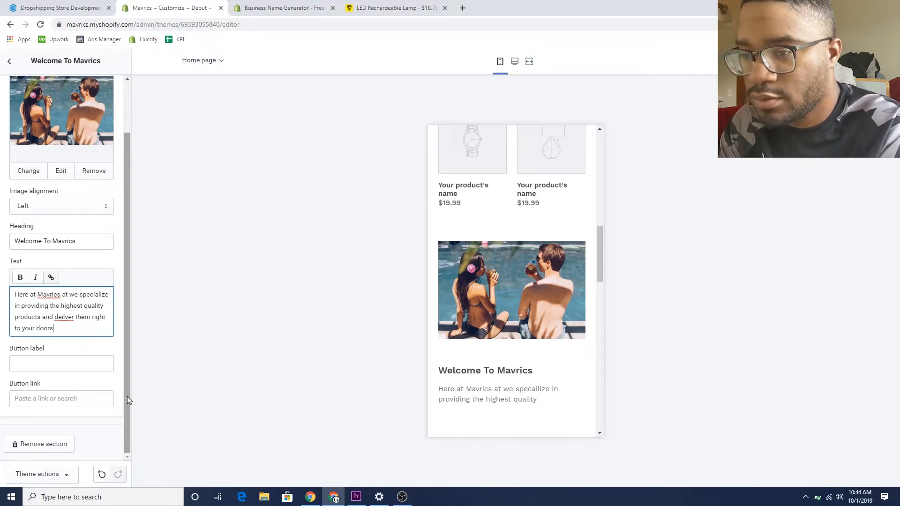
text(tep! If )
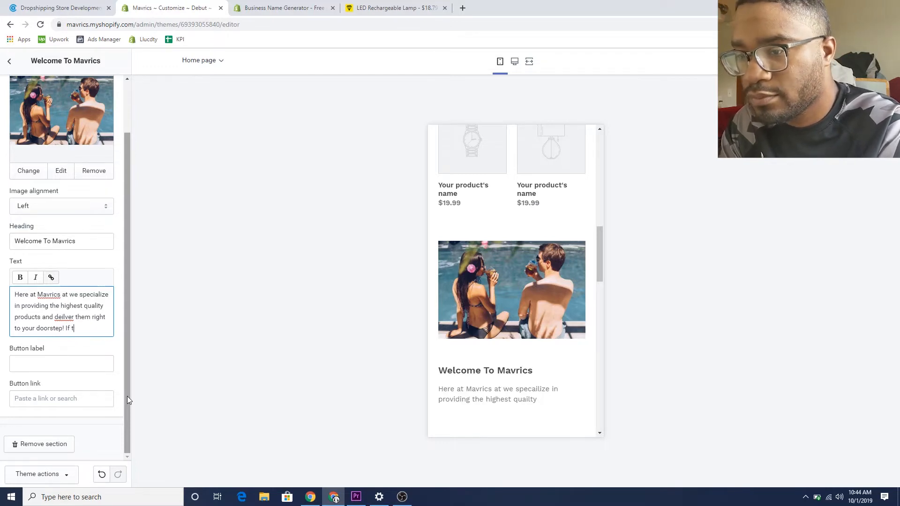
Extend the body text with "you haven't learned to love us yet then check of a few of our products and"
text(you)
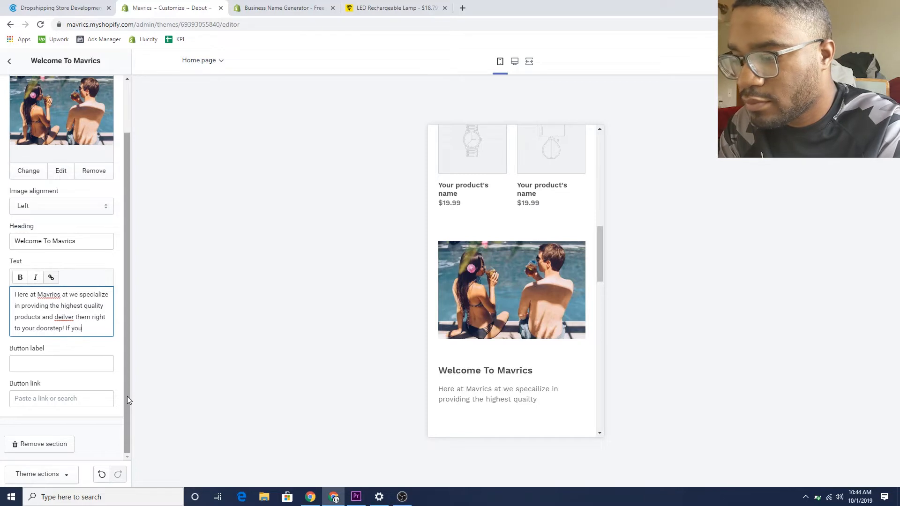
text( haven)
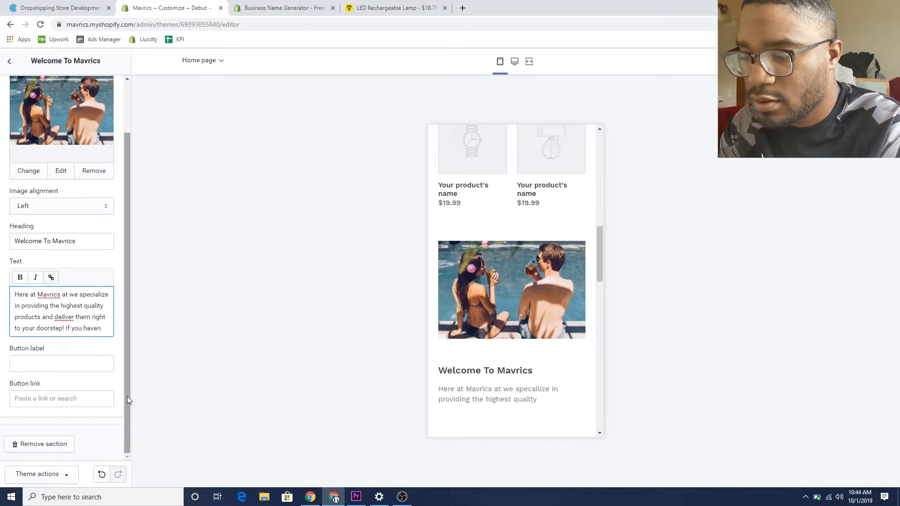
text('t lea)
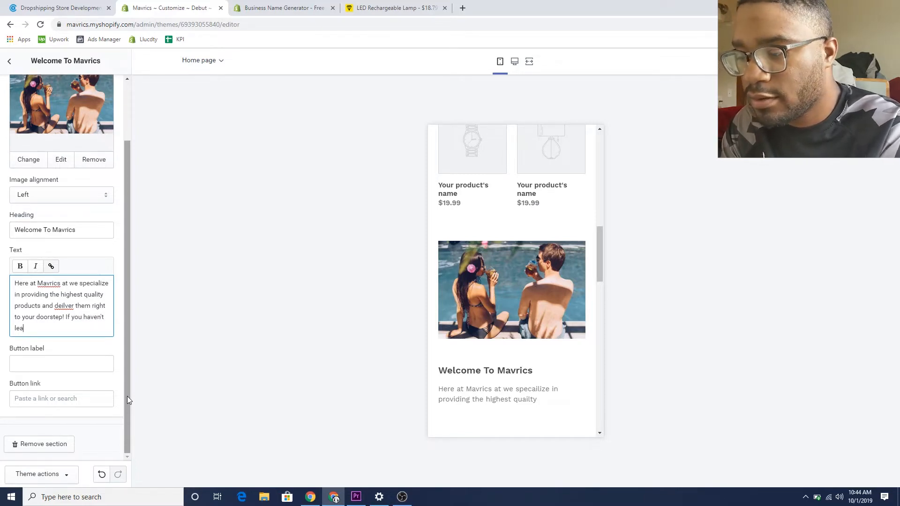
text(rned to love )
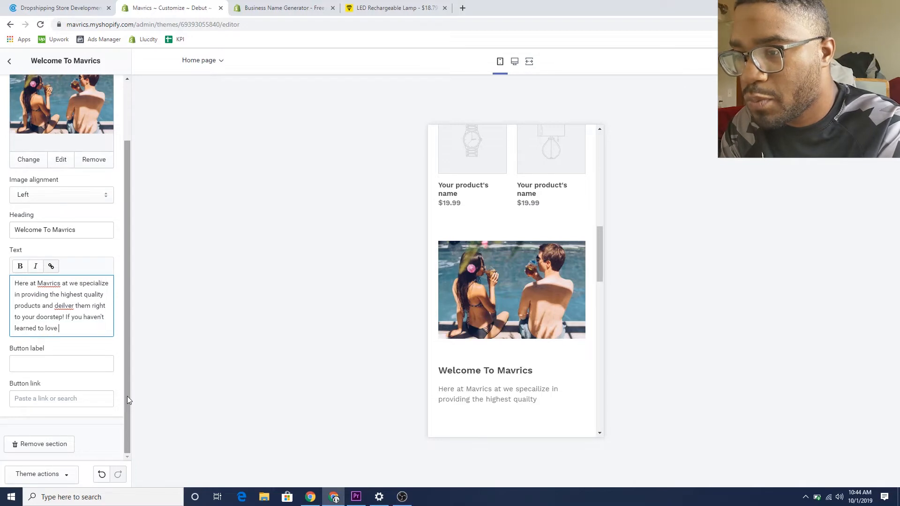
text(us yet )
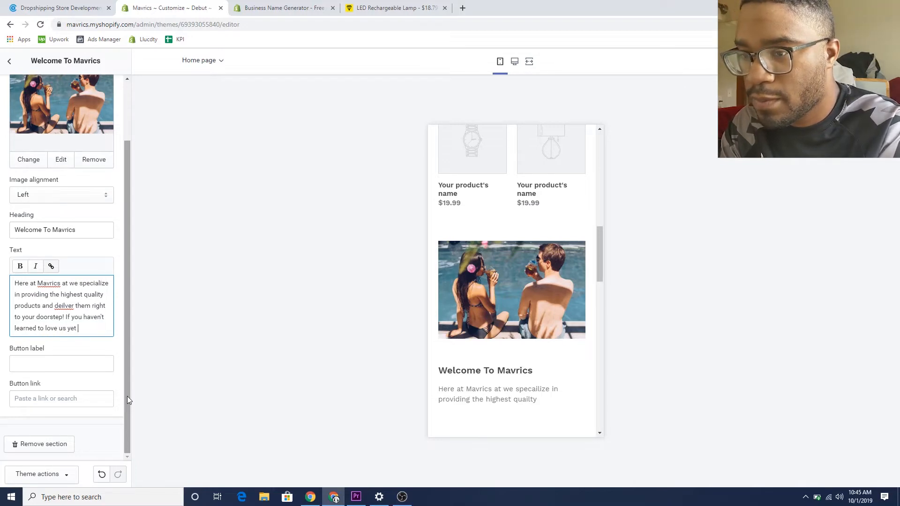
text(then cho)
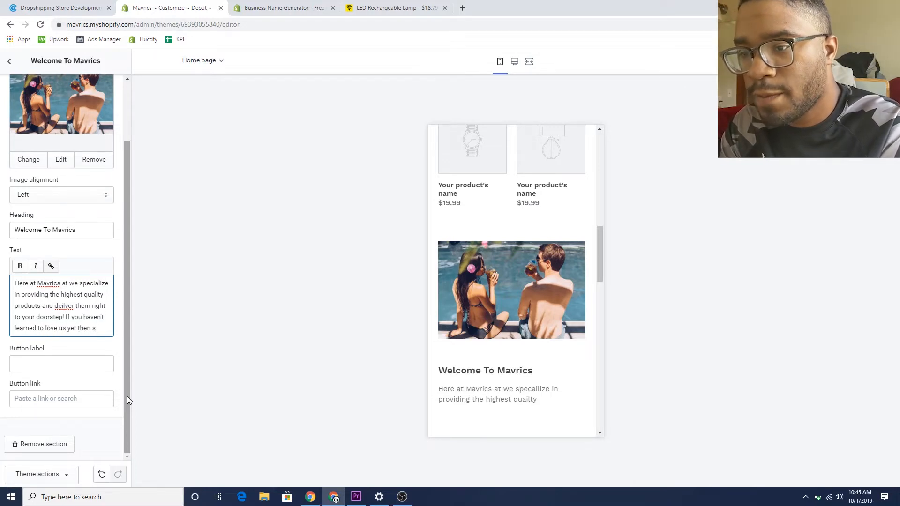
key(BackSpace)
text(eck )
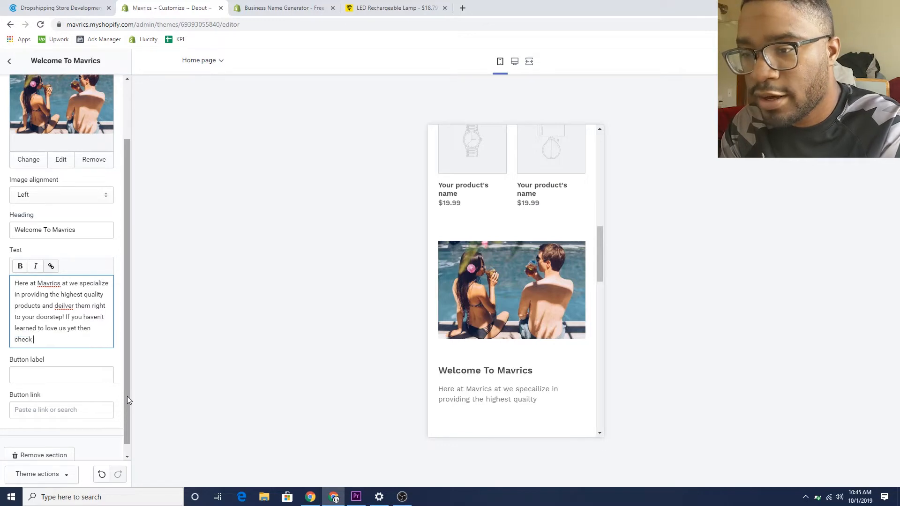
text(of a fe)
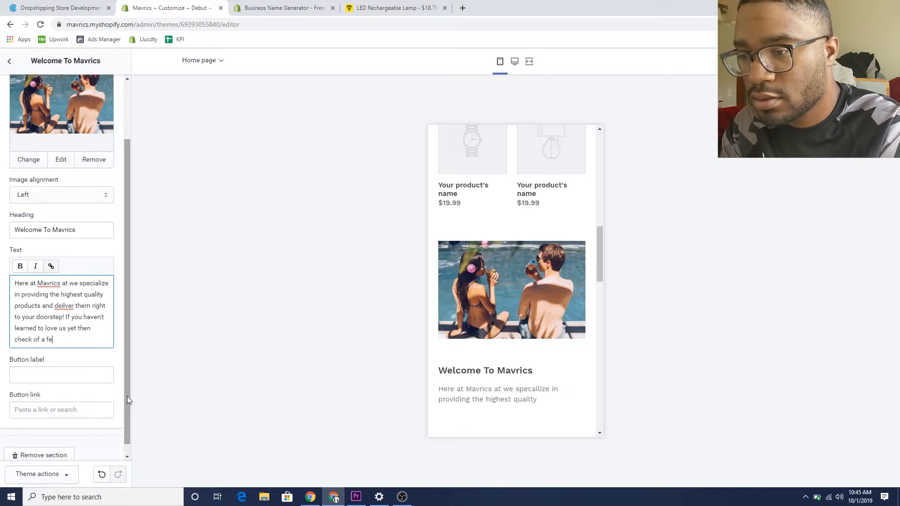
text(w of our pr)
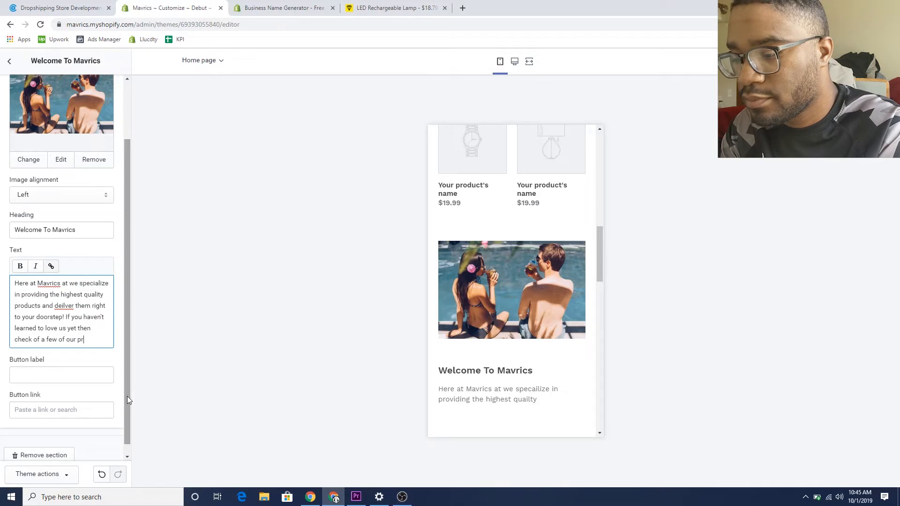
text(oducts and)
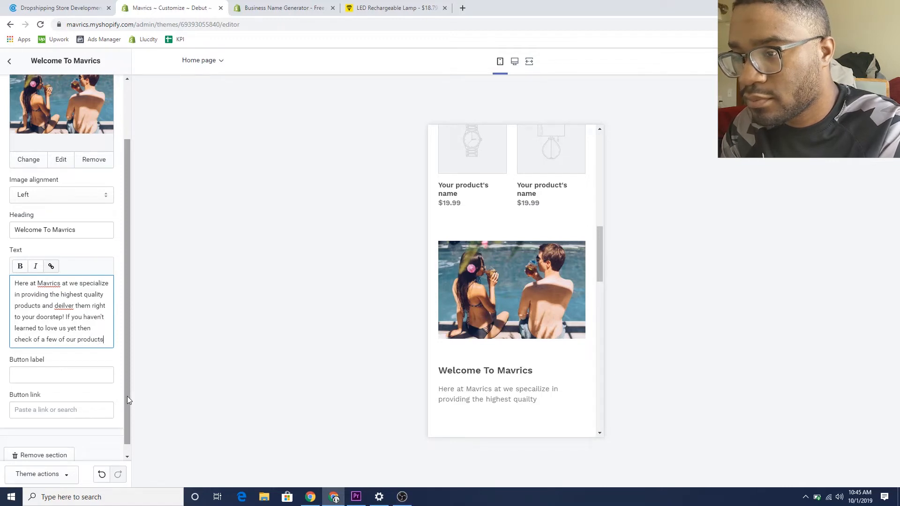
Finish the welcome section's body text with "we're confident that you will."
text( we)
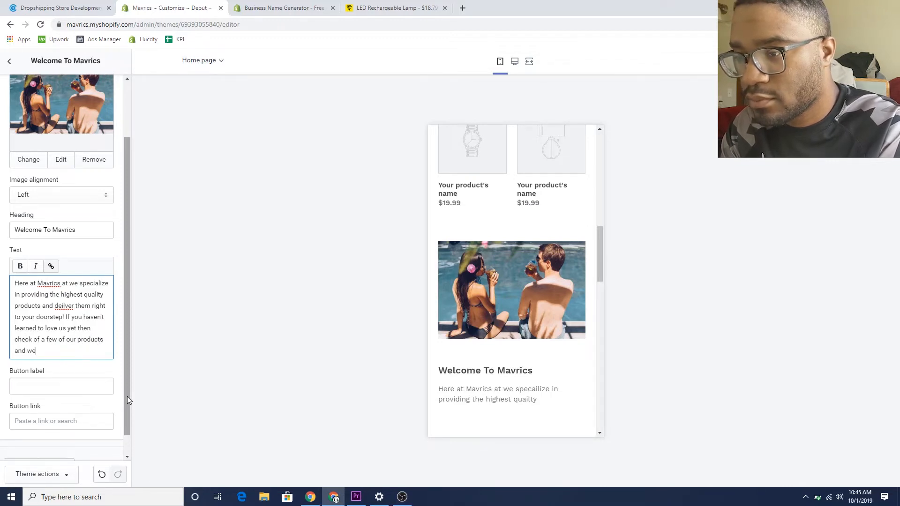
text('re)
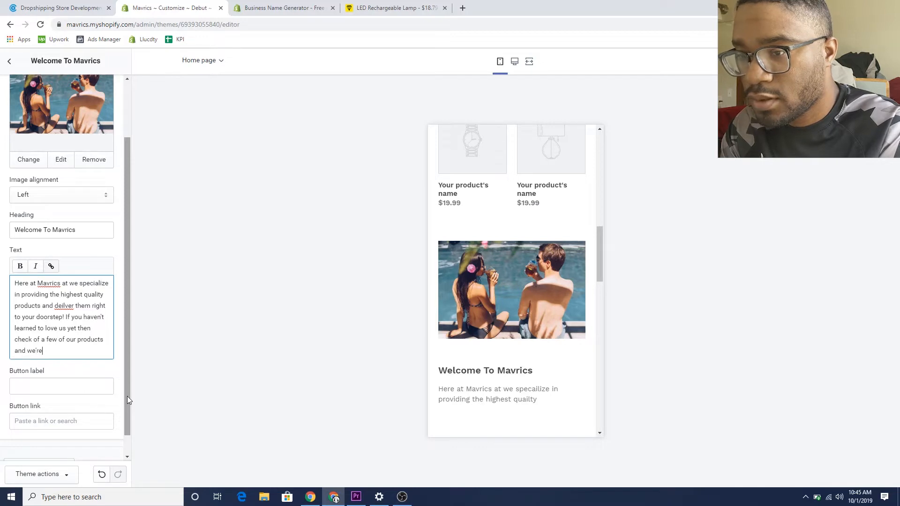
text( confide)
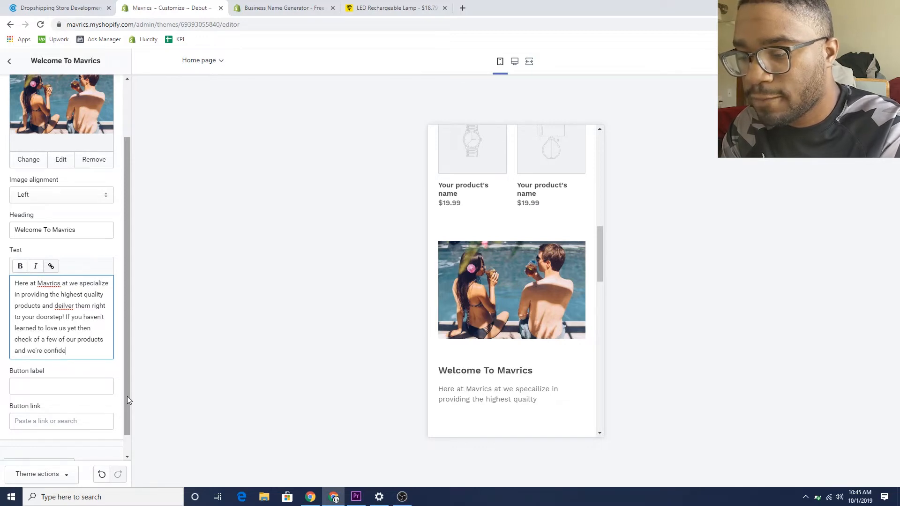
text(nt that you will)
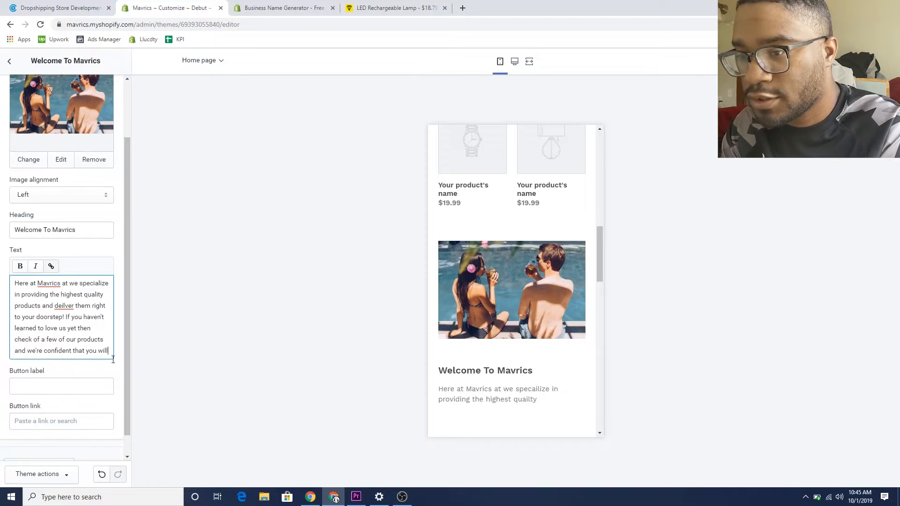
text(.)
Correct the misspelled word in the body text to "deliver" using the spelling suggestion and check the text in the preview
right_click(60, 307)
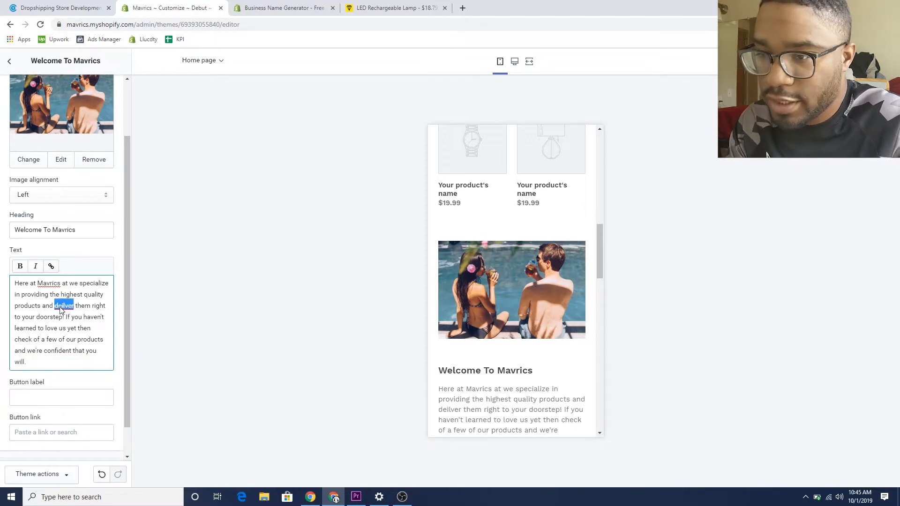
click(82, 311)
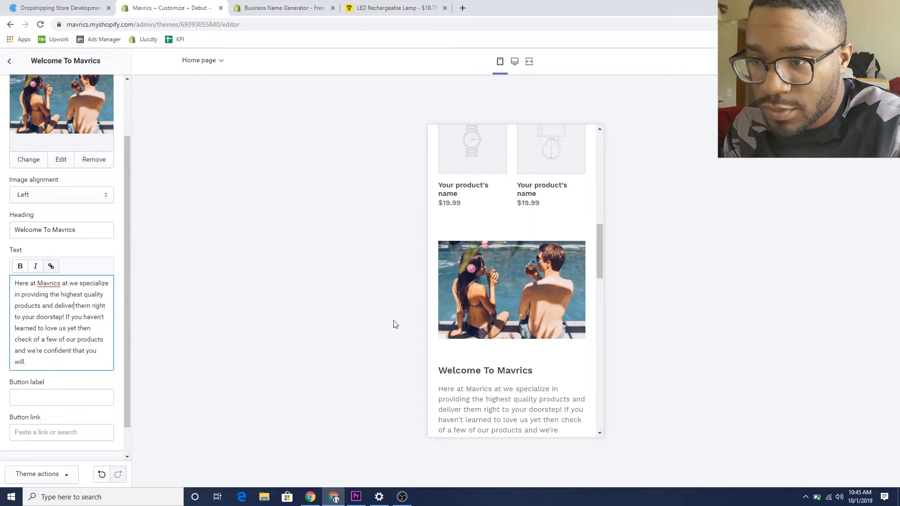
scroll(602, 257, down, 1)
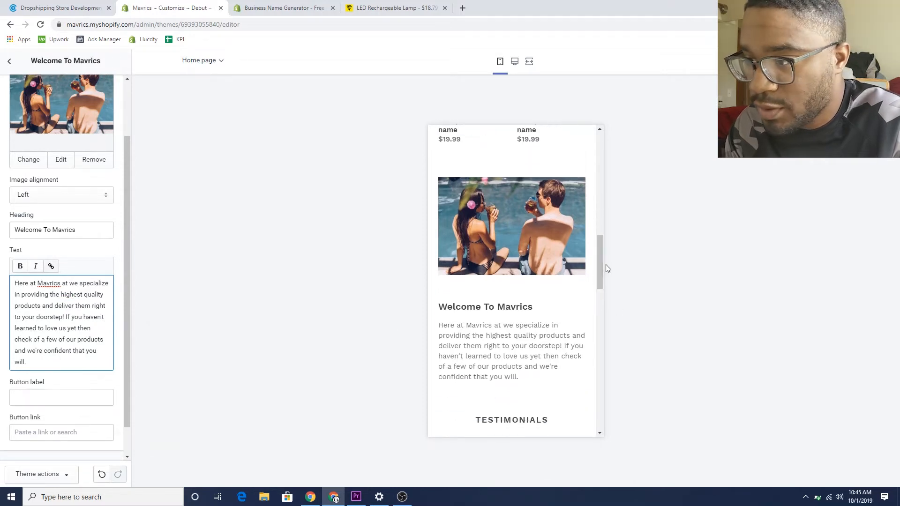
scroll(604, 272, down, 1)
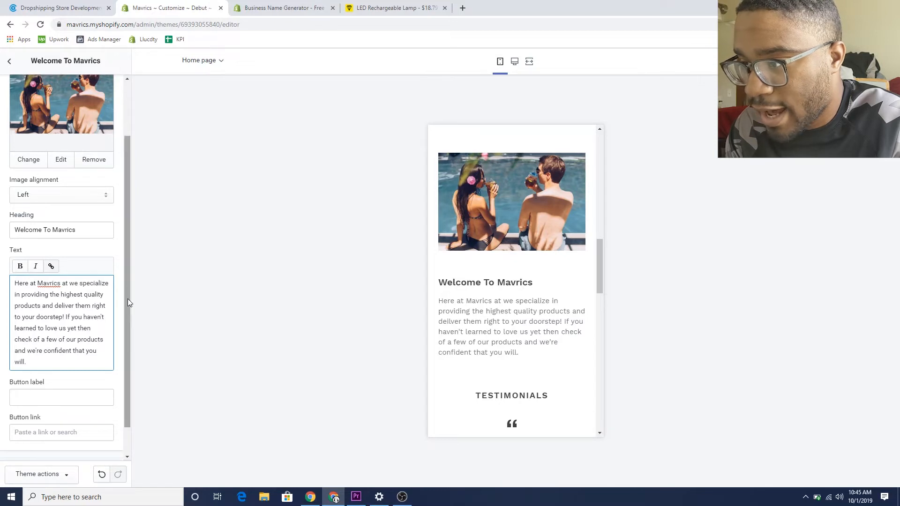
Set the welcome section's button label to "Shop Now"
scroll(130, 302, down, 1)
click(40, 360)
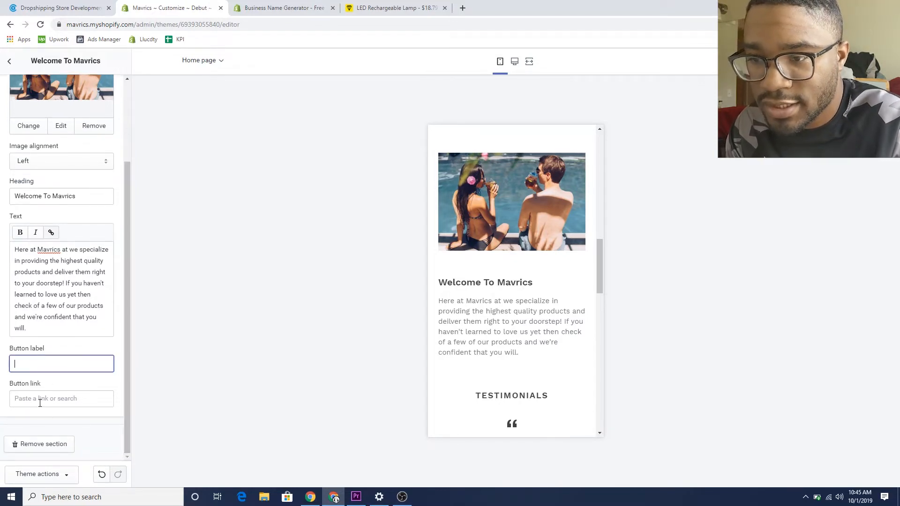
text(Shope)
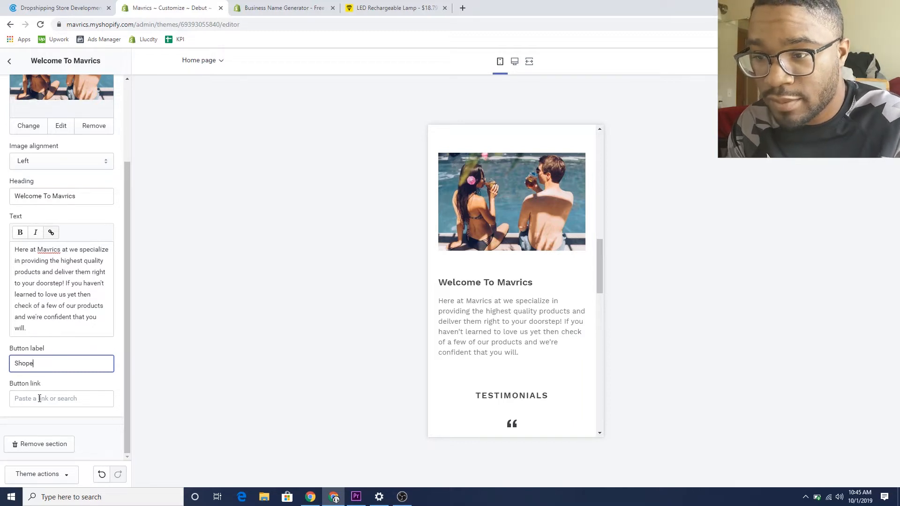
key(BackSpace)
text( NOw)
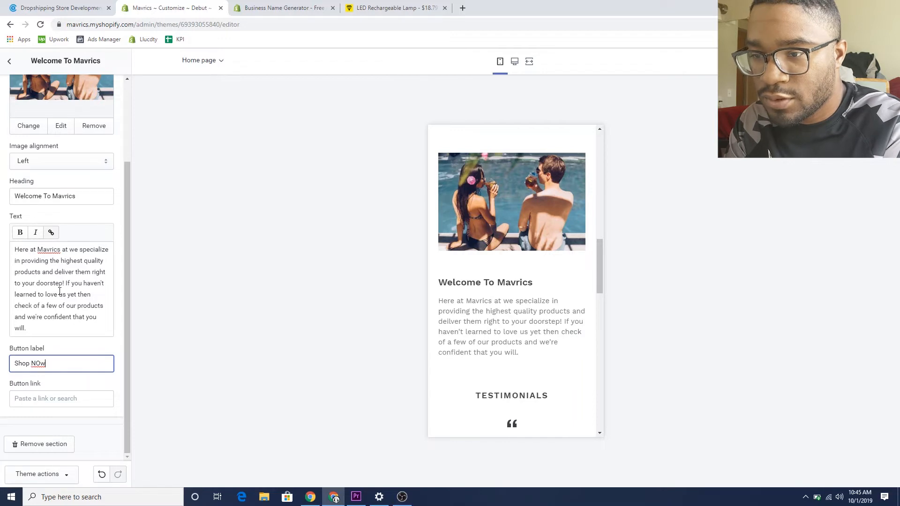
key(BackSpace)
key(BackSpace)
text(ow)
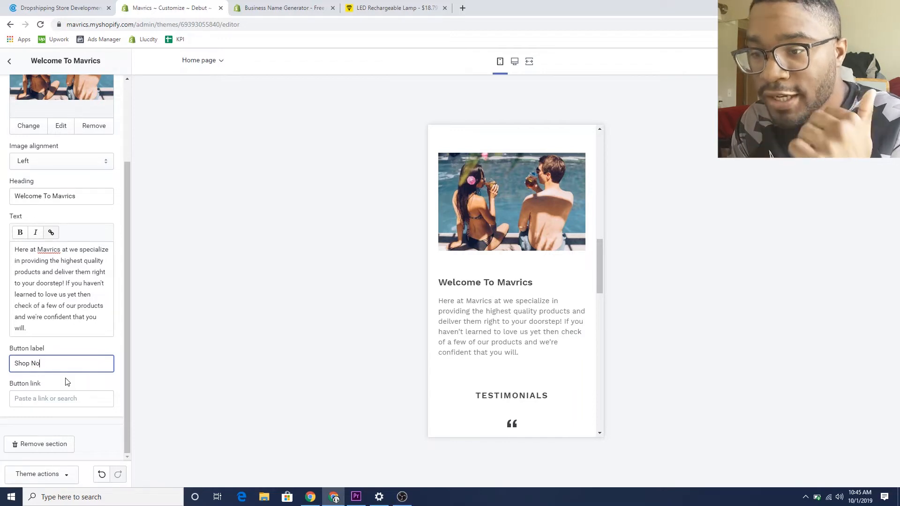
Link the Shop Now button to All Products and return to the list of home page sections
click(53, 396)
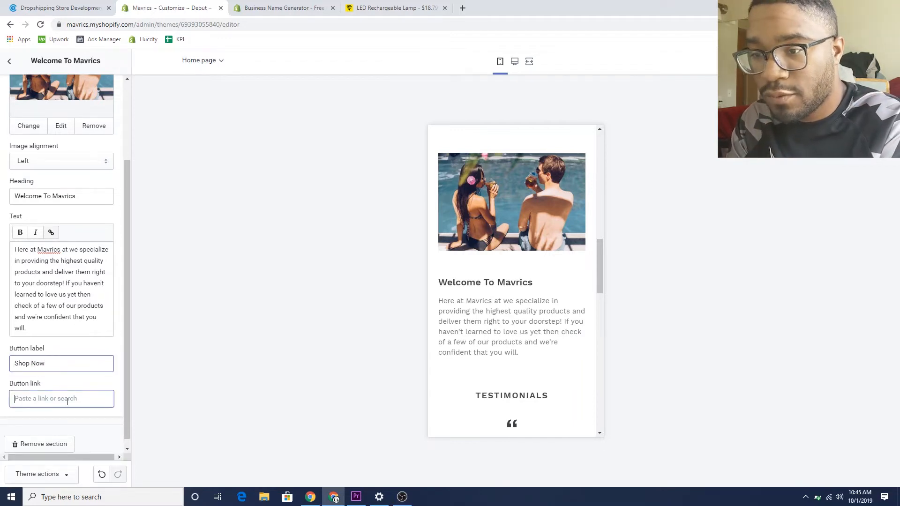
click(43, 300)
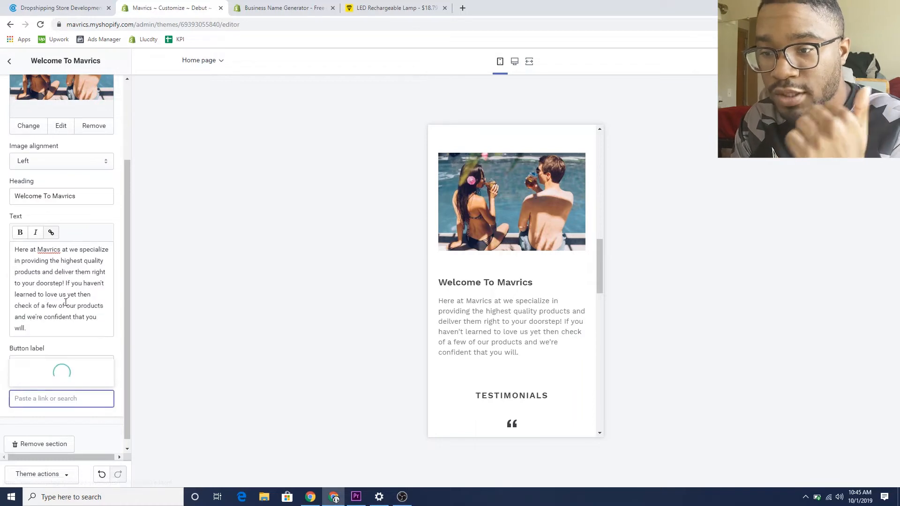
click(46, 375)
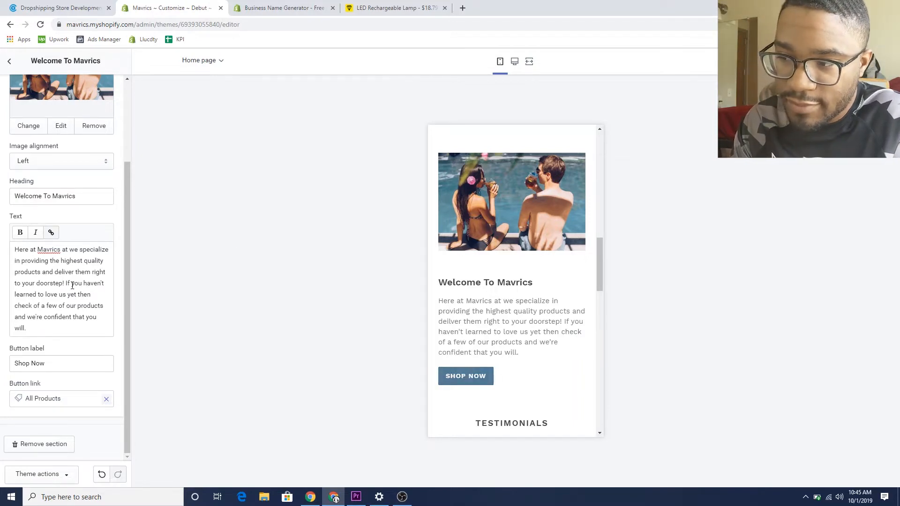
drag(132, 280, 130, 136)
click(135, 215)
click(9, 61)
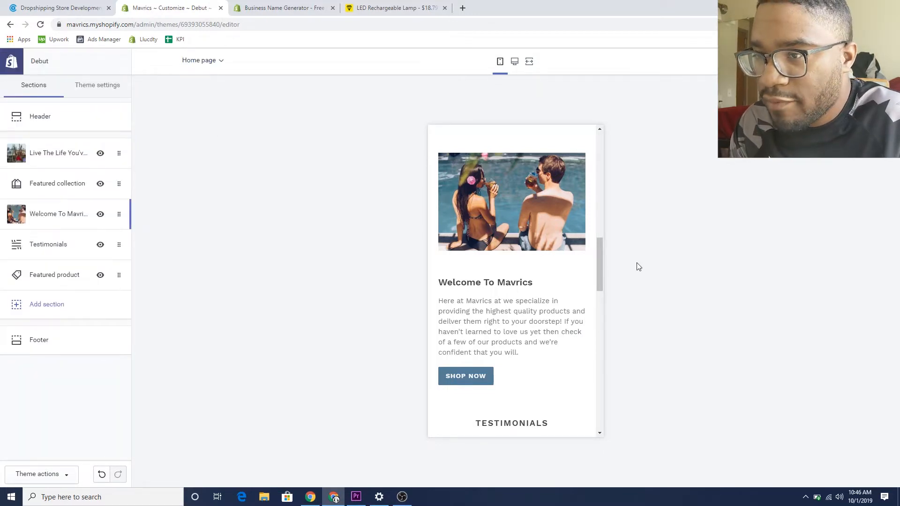
Change the Testimonials section's heading to "Hear From Our Customers"
drag(599, 265, 611, 303)
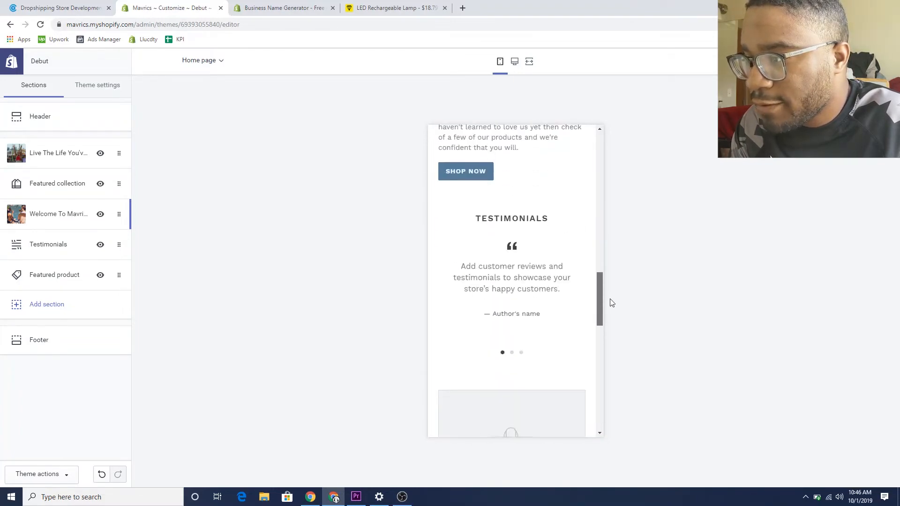
click(35, 249)
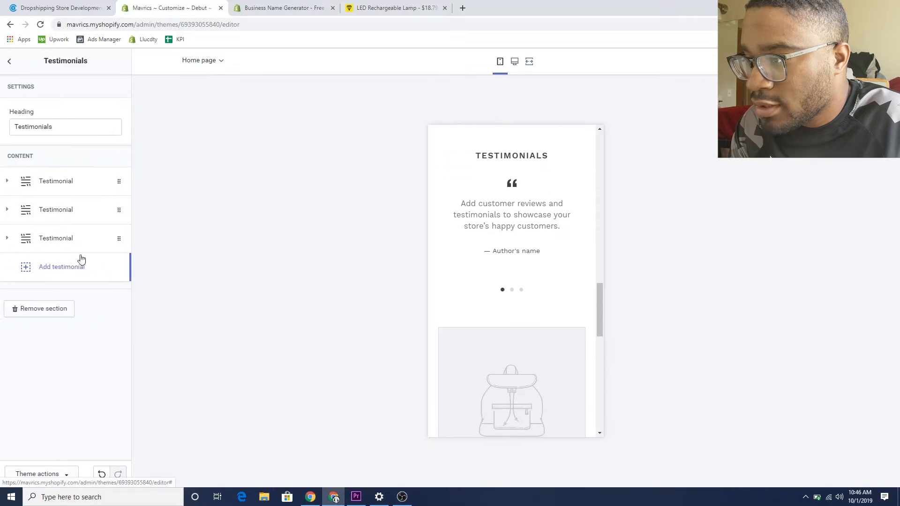
drag(55, 123, 1, 114)
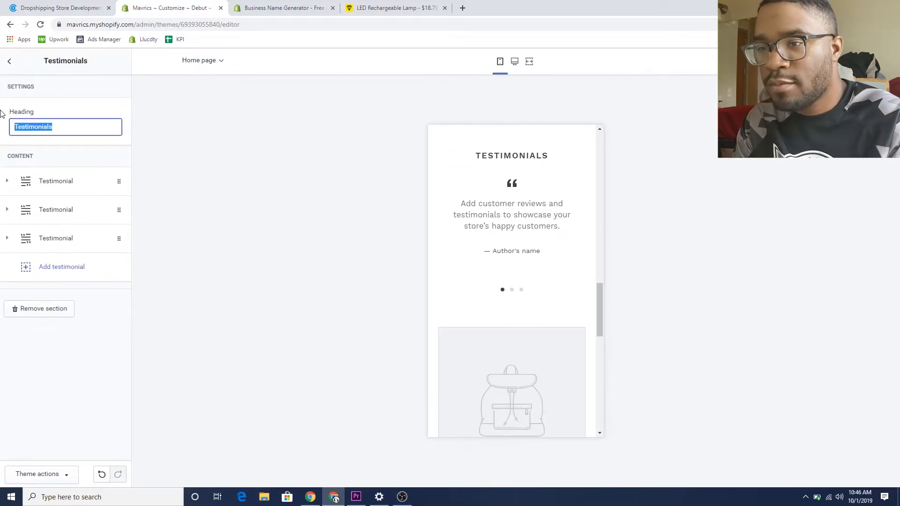
text(H)
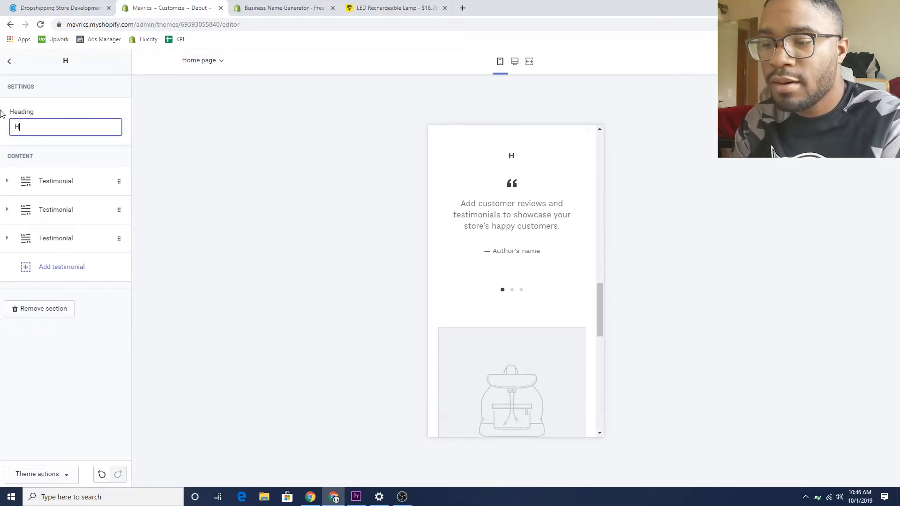
text(ear F)
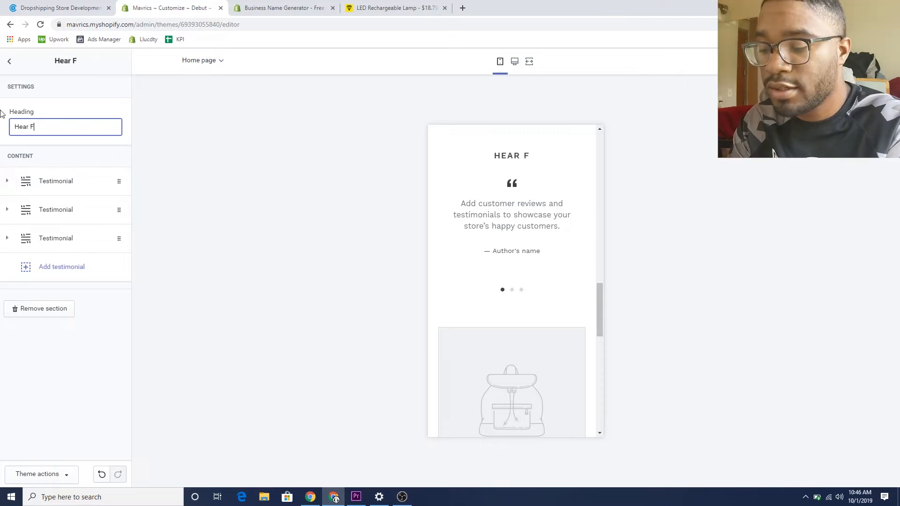
text(rom Our C)
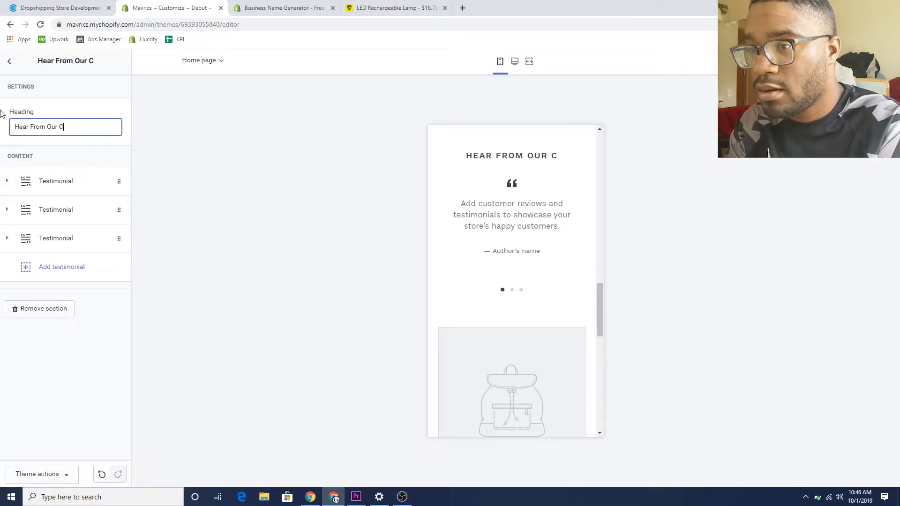
text(ustomers)
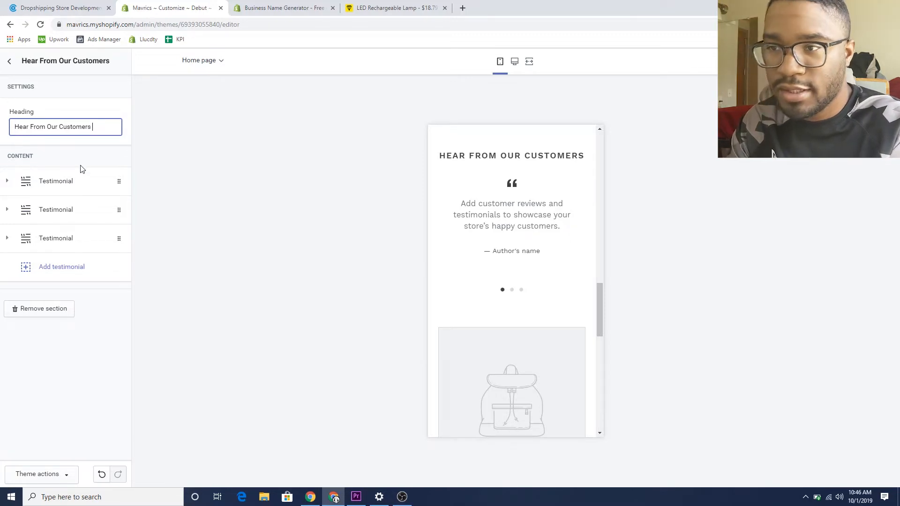
Replace the first testimonial's text with "I love this brand! Found them on Instagram and I can't stop coming back!"
click(70, 180)
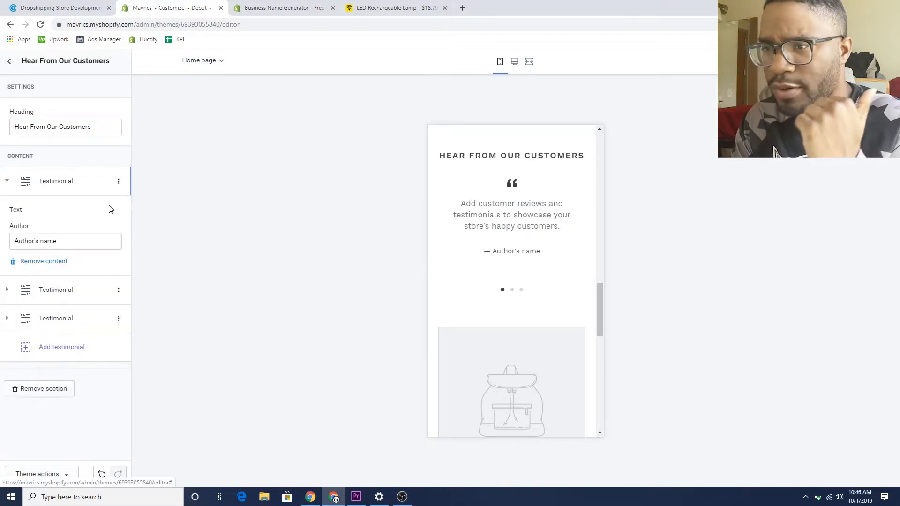
drag(94, 270, 1, 242)
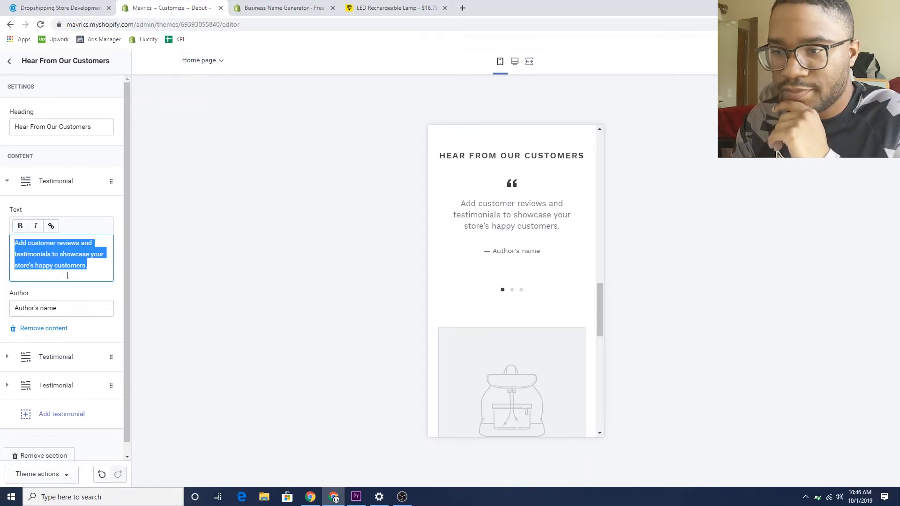
text(I love this brand! Found them on Instagram and I can't stop)
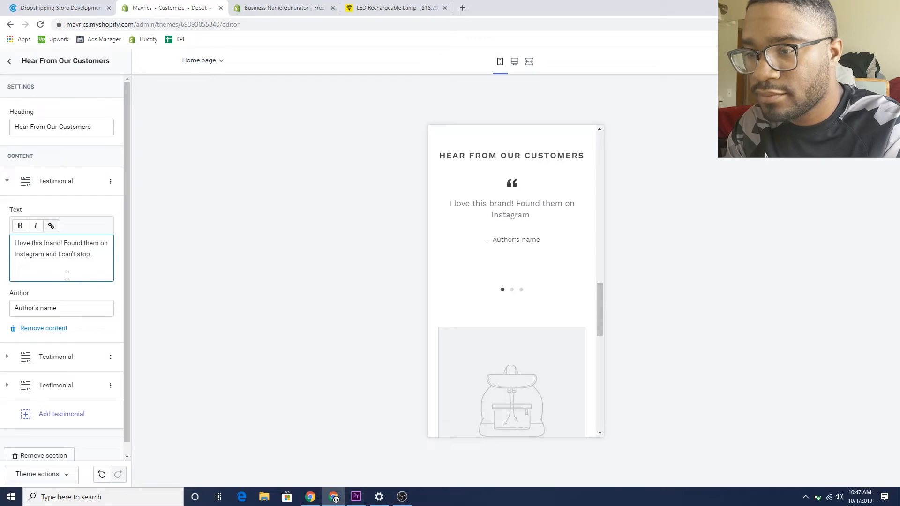
text(ing back!)
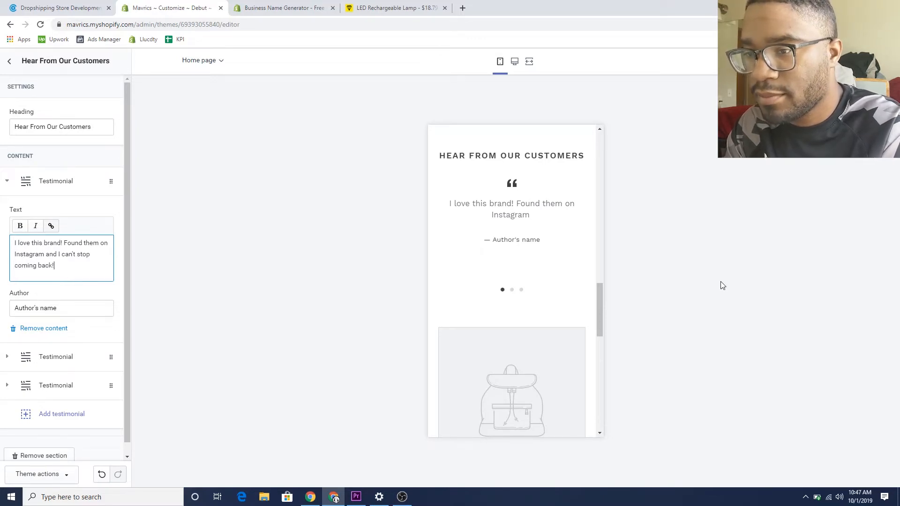
Replace the first testimonial's placeholder author with the customer's first name and last initial
drag(56, 308, 1, 310)
text(Jo)
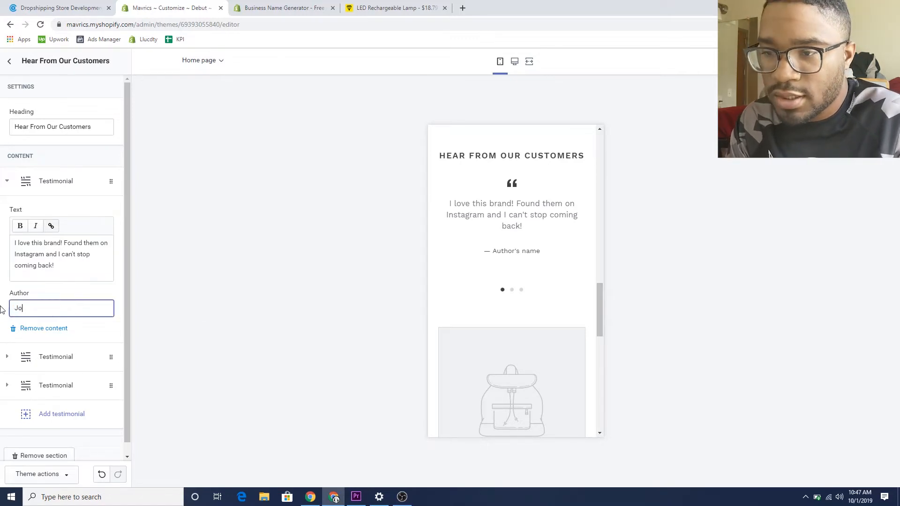
text(hn)
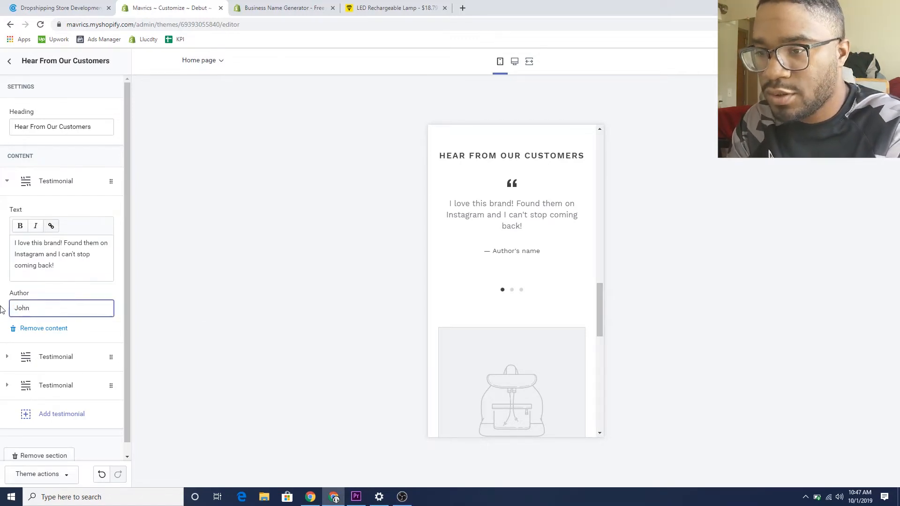
text( C.)
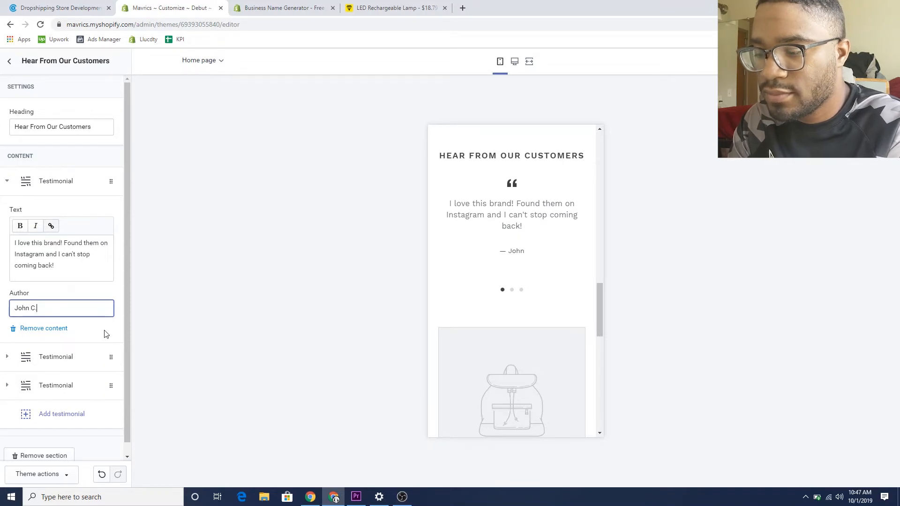
Remove the two remaining placeholder testimonials so that only the first one is kept
drag(130, 252, 132, 281)
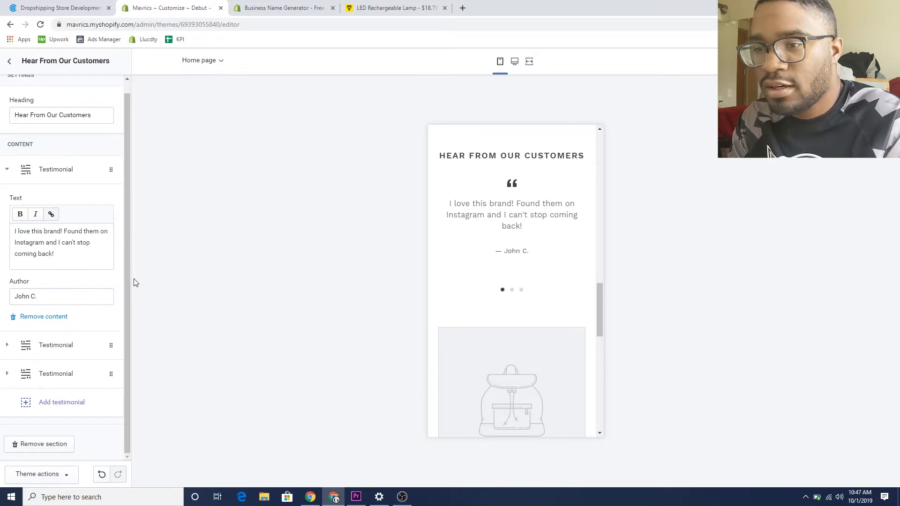
click(81, 355)
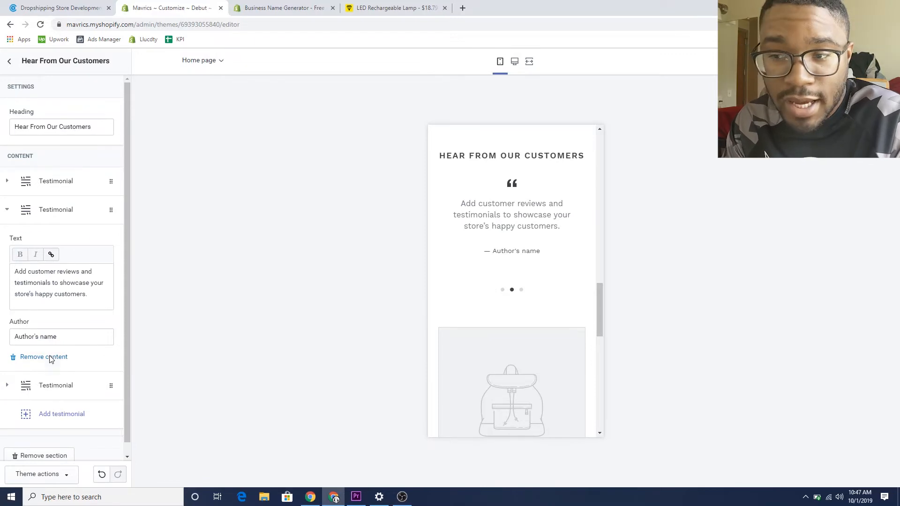
click(50, 358)
click(66, 221)
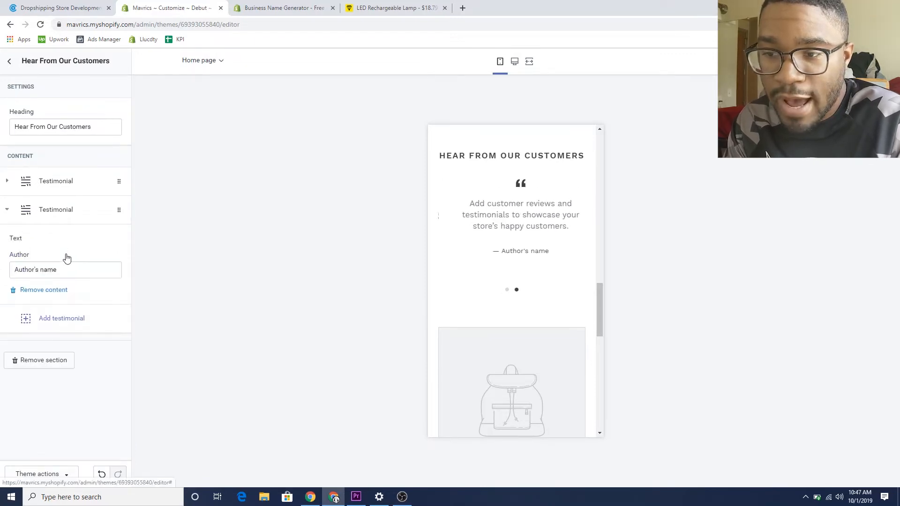
click(35, 358)
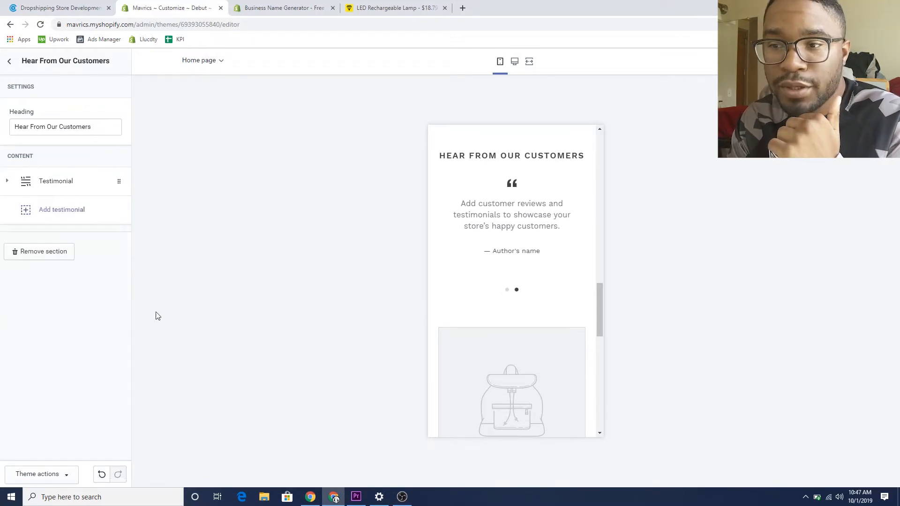
drag(600, 311, 580, 155)
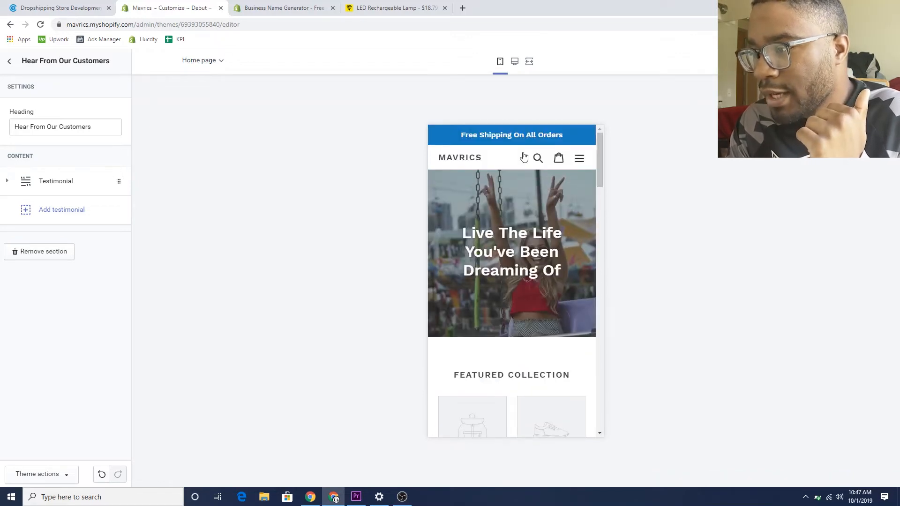
Move the Featured product section above the "Hear From Our Customers" testimonials section on the home page
click(5, 64)
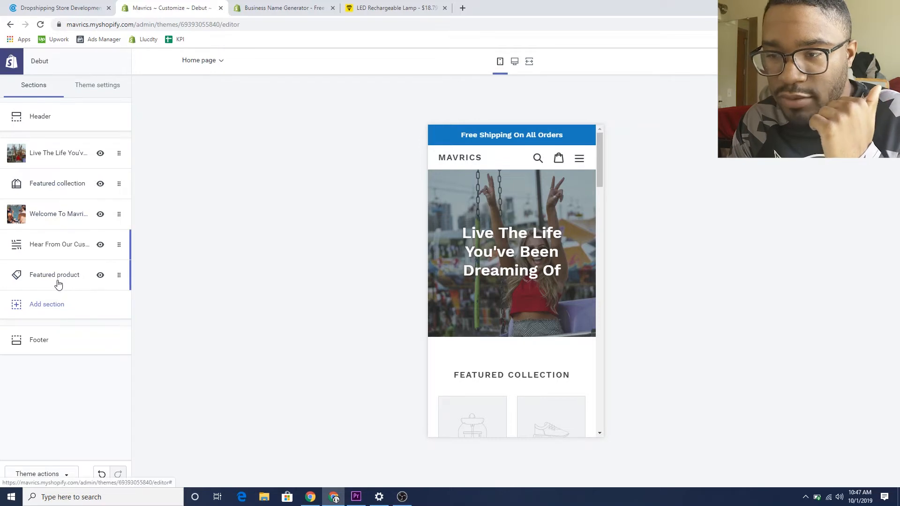
drag(53, 277, 50, 223)
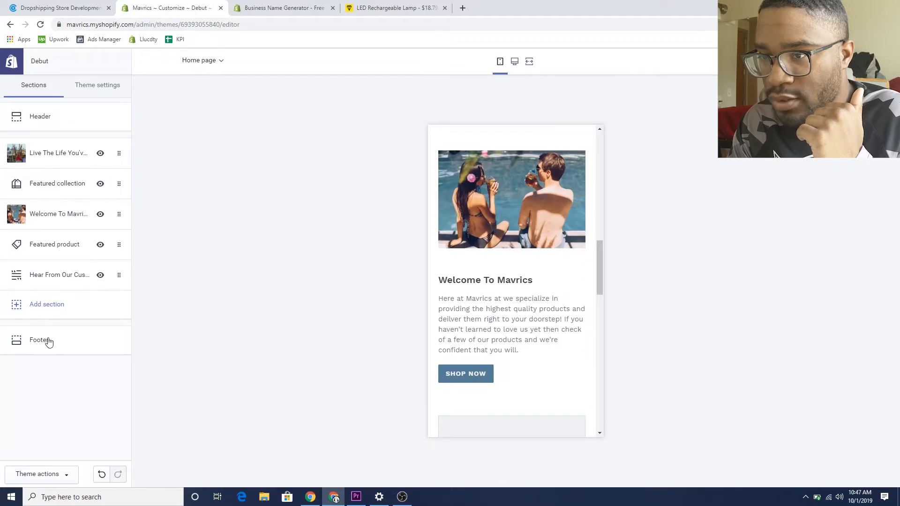
drag(599, 259, 567, 172)
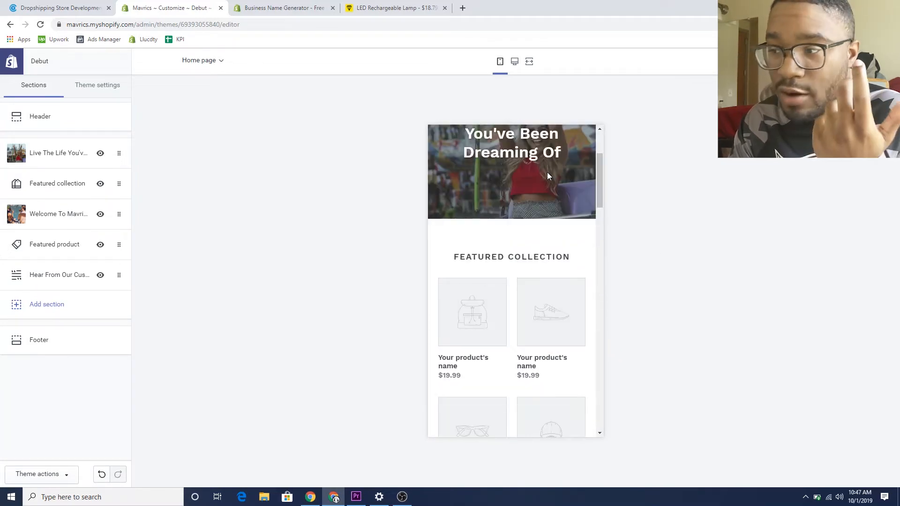
Set the theme's sale price text color to the recently selected blue, #197BBD
click(104, 89)
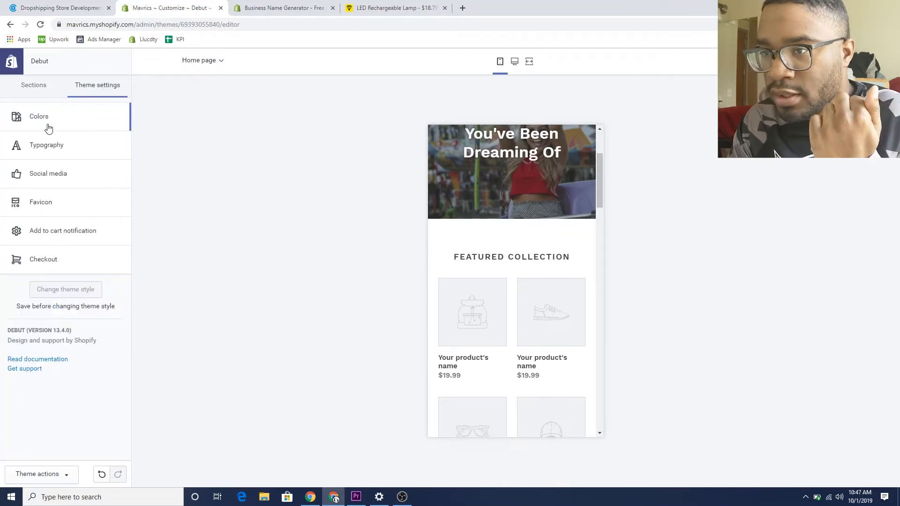
click(74, 120)
click(21, 147)
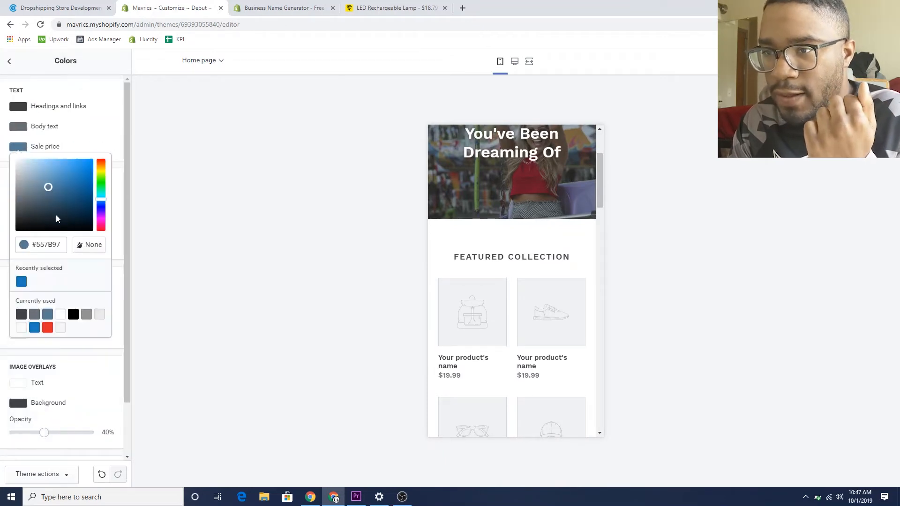
click(21, 283)
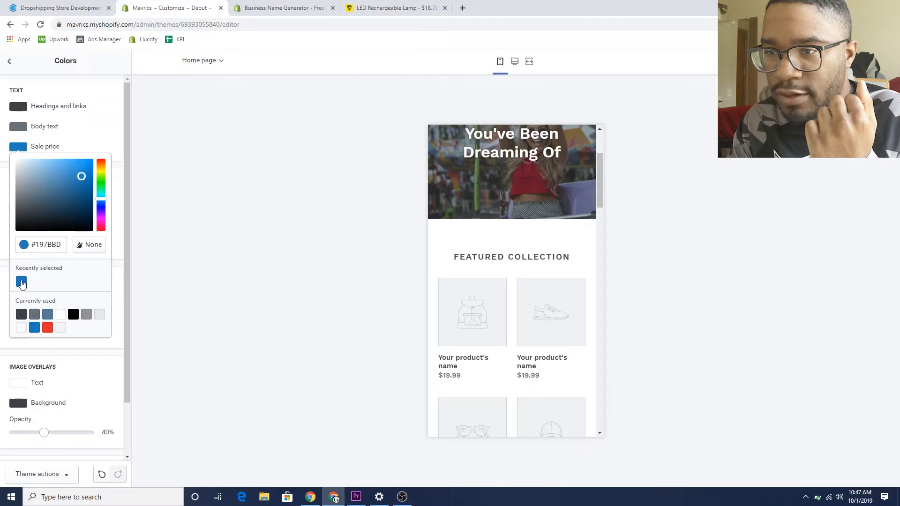
click(143, 206)
Set the theme's primary buttons color to the same blue, #197BBD, and return to the list of theme settings
click(19, 196)
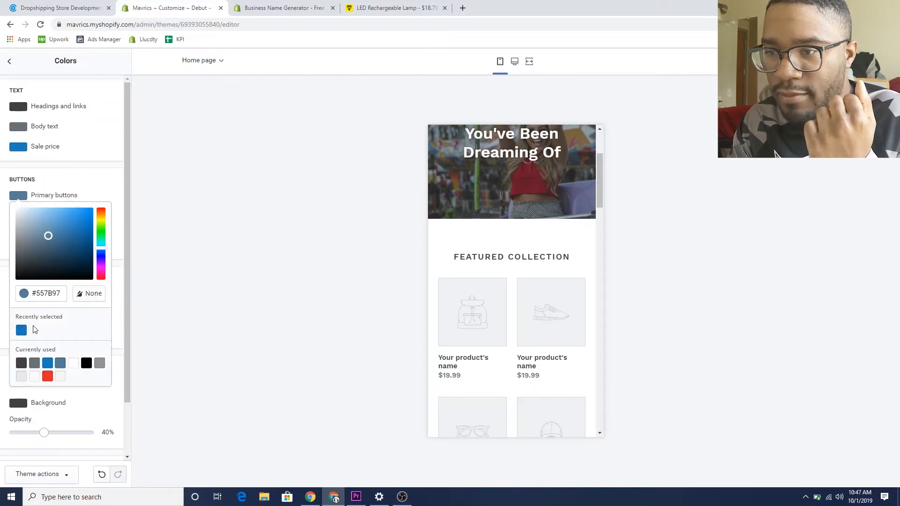
click(21, 331)
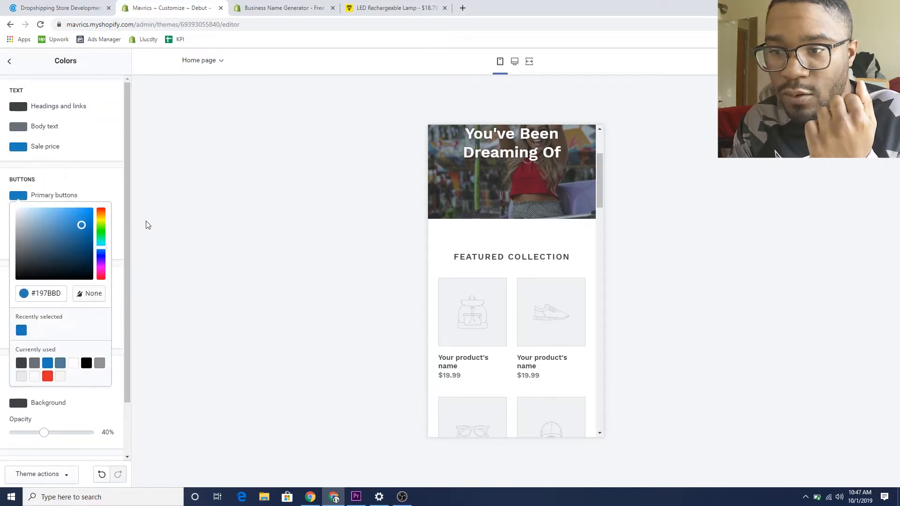
click(147, 225)
scroll(129, 234, down, 1)
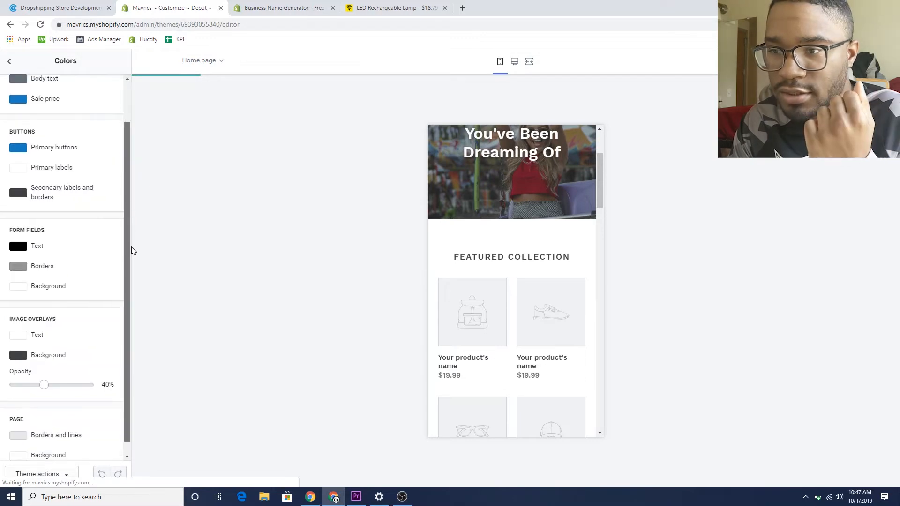
scroll(136, 272, down, 1)
scroll(135, 227, up, 3)
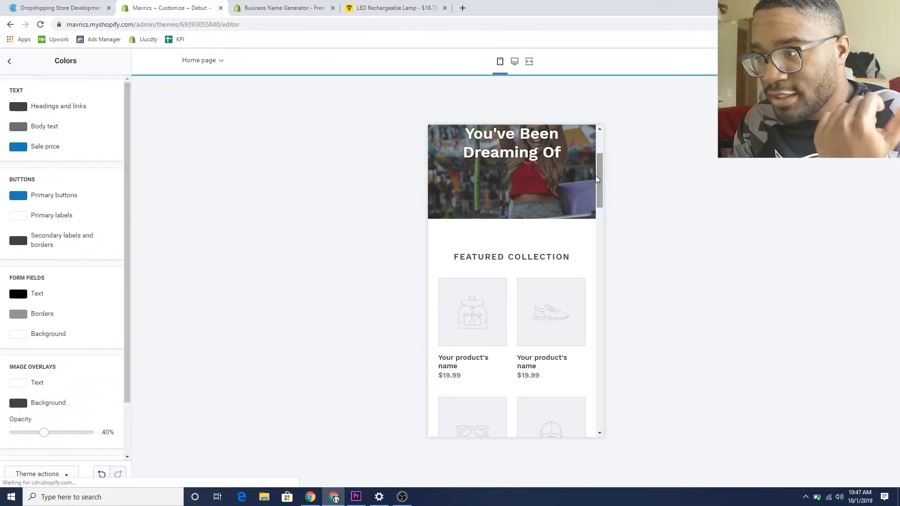
drag(597, 163, 602, 135)
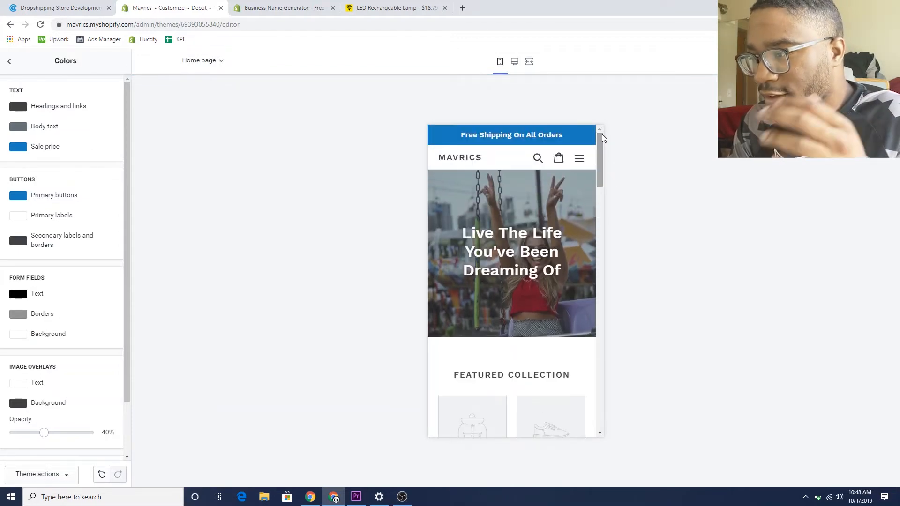
click(10, 63)
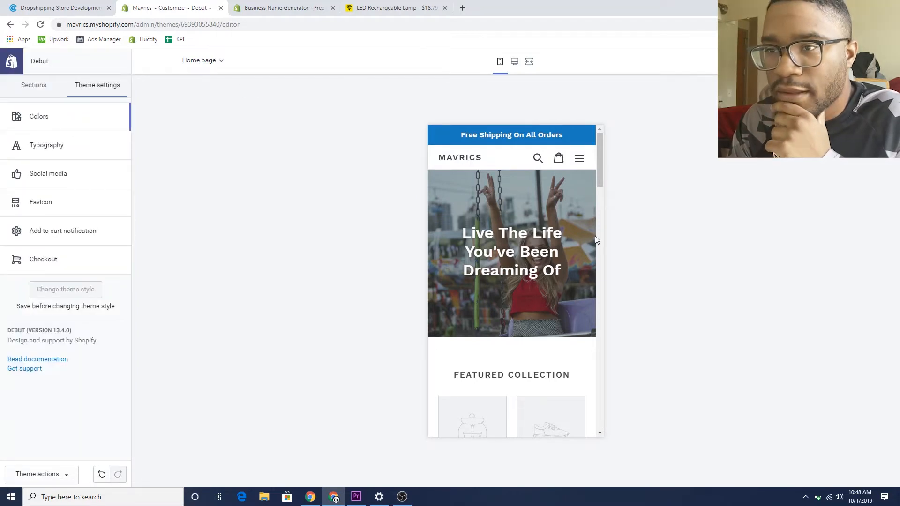
drag(601, 175, 597, 157)
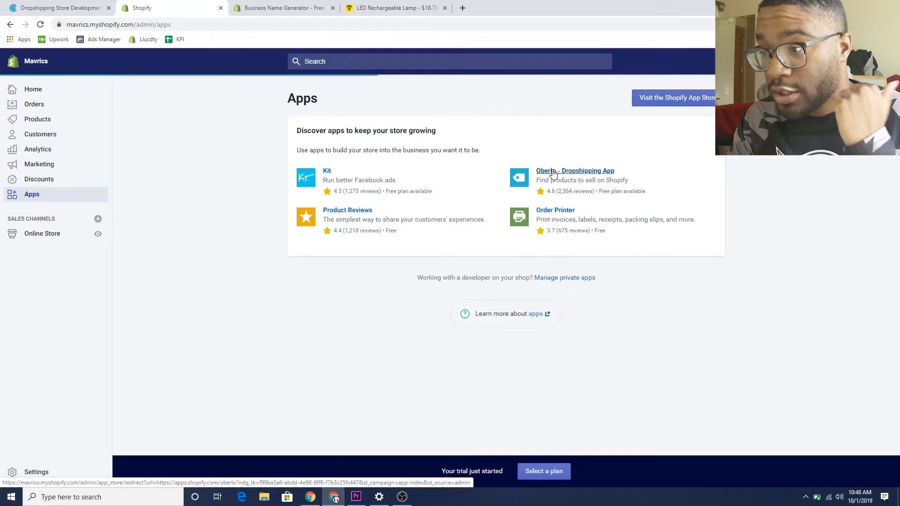
Add the Oberlo dropshipping app from the Shopify App Store and approve its installation on the store
click(553, 173)
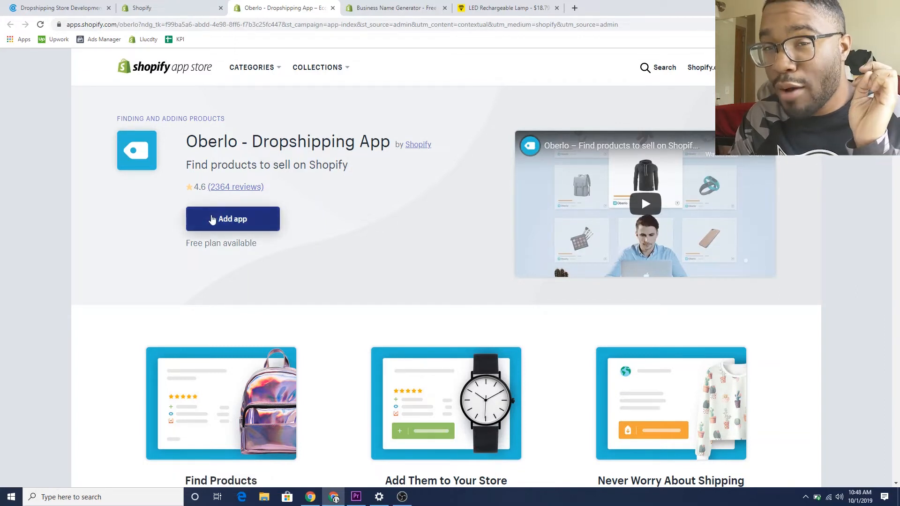
click(210, 218)
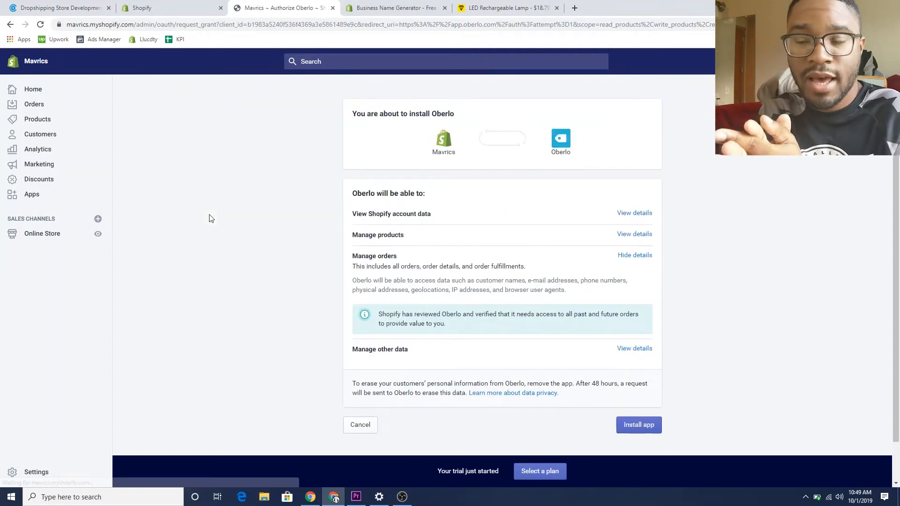
click(640, 425)
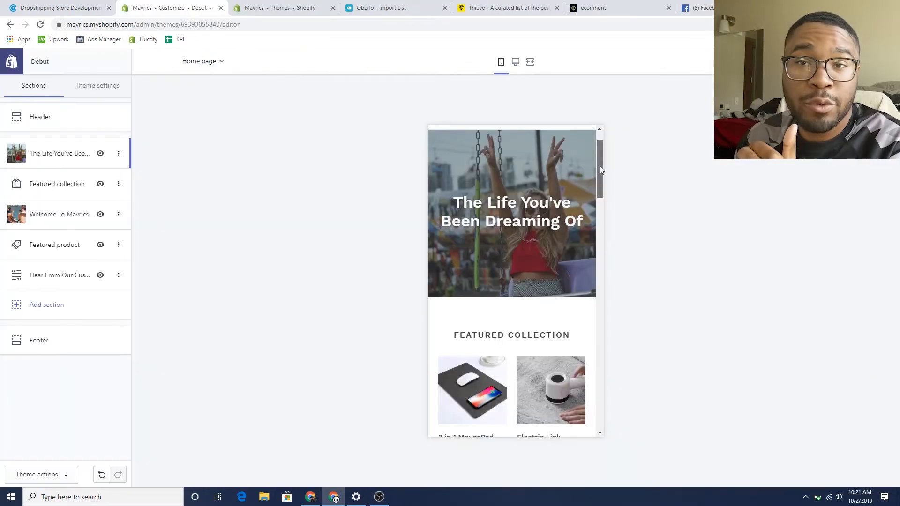
Check the Featured Collection in the home page preview and browse Thieve's Electronics category for product ideas
drag(599, 166, 597, 197)
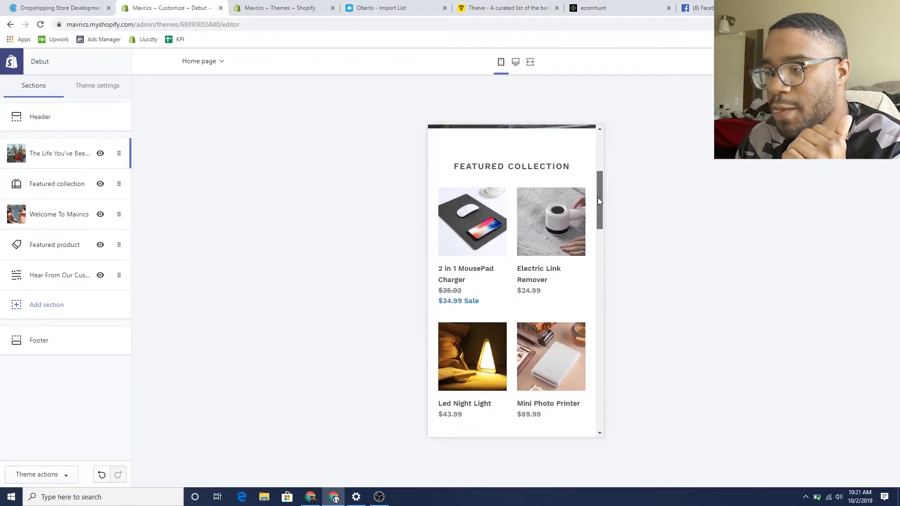
drag(597, 198, 597, 202)
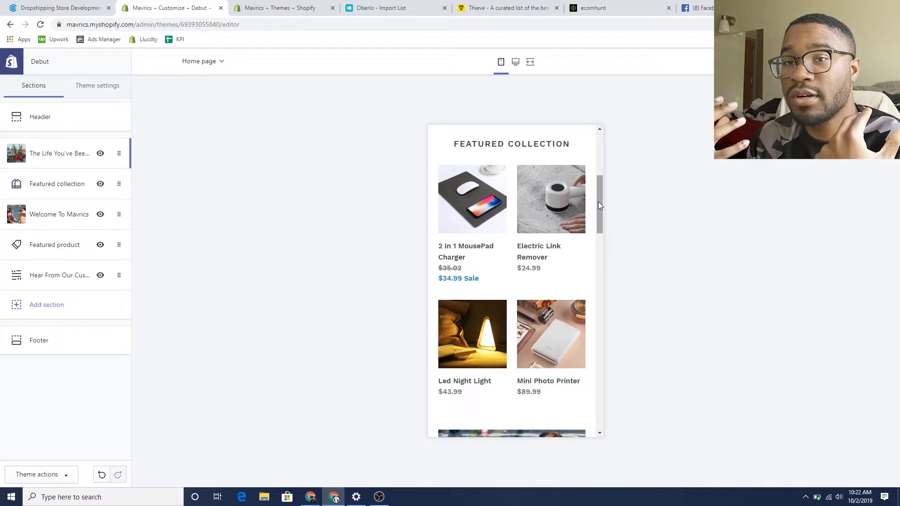
click(473, 12)
drag(93, 24, 63, 27)
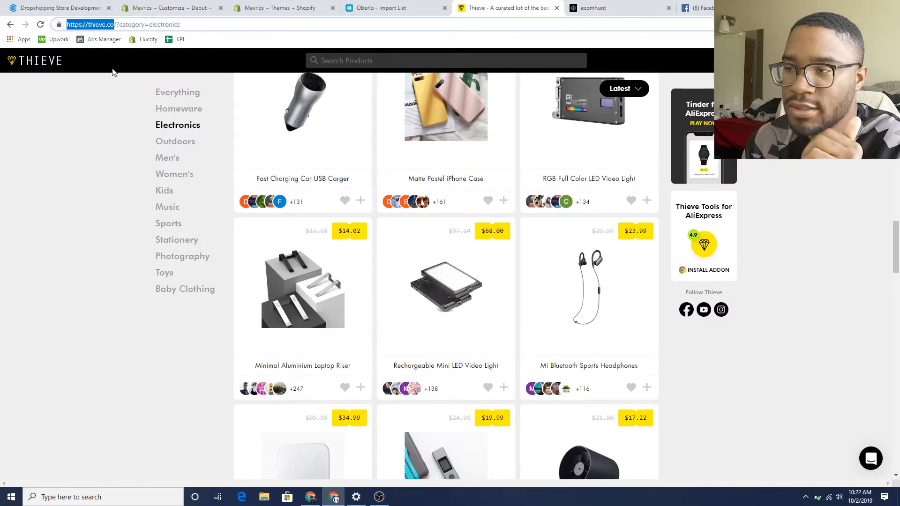
click(43, 152)
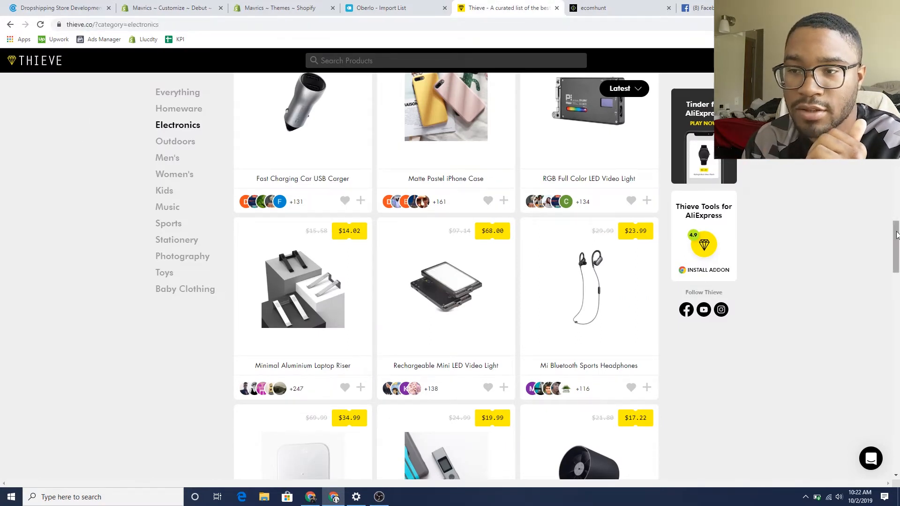
drag(896, 234, 858, 173)
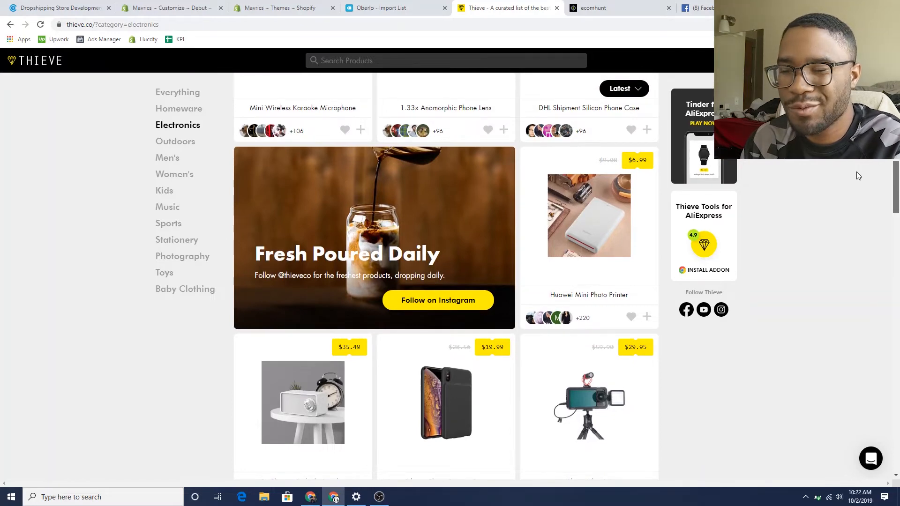
drag(858, 176, 851, 133)
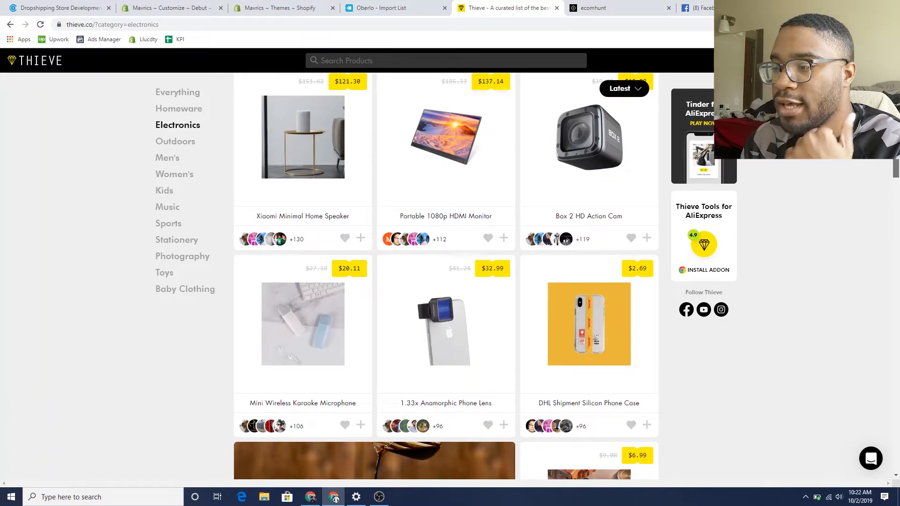
drag(894, 151, 895, 246)
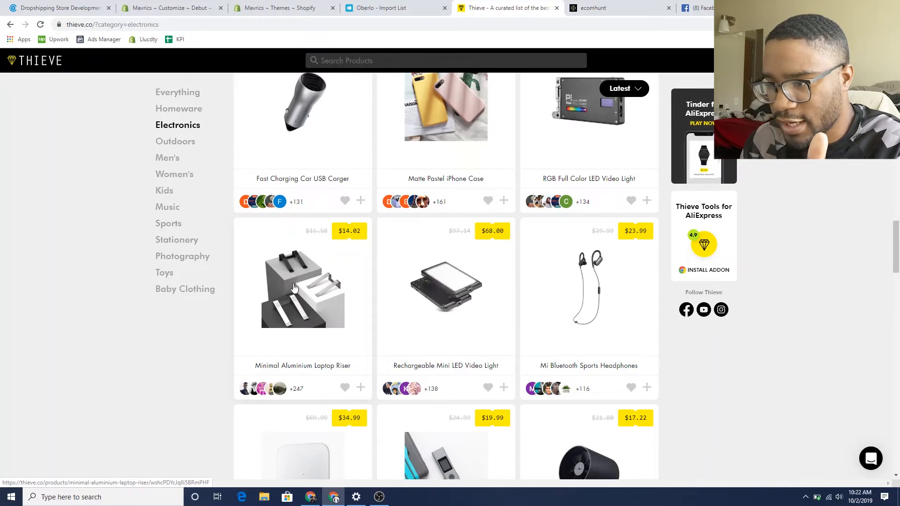
drag(897, 260, 897, 296)
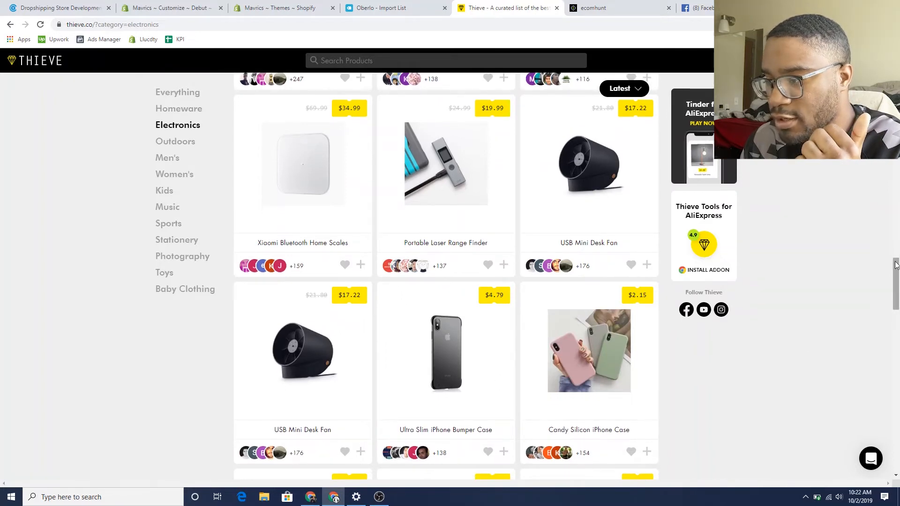
scroll(897, 282, down, 3)
drag(897, 282, 897, 318)
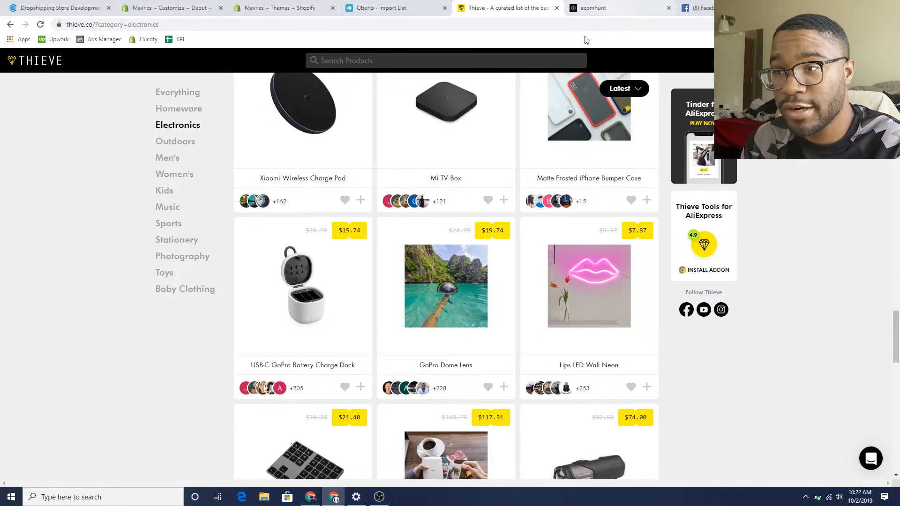
Look at the Oberlo import list and review the Mavrics home page preview from the header to the featured product section
click(384, 11)
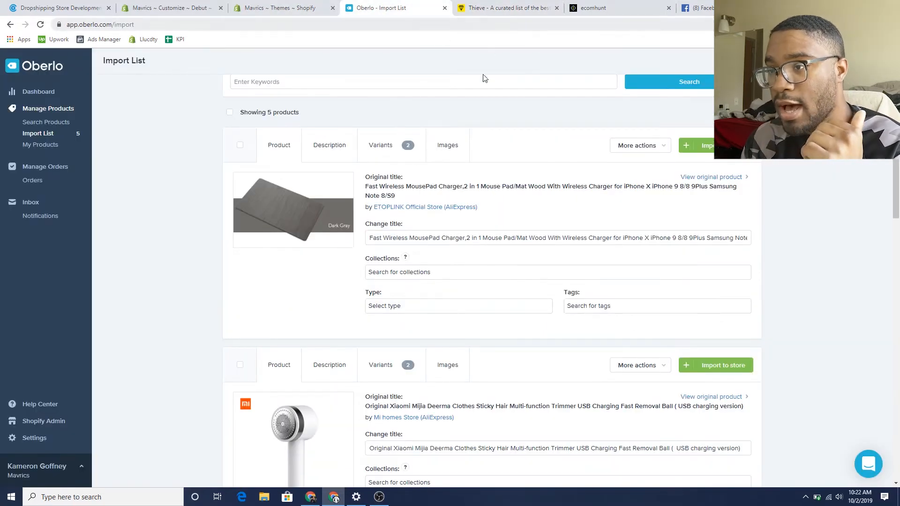
click(279, 9)
click(200, 10)
drag(601, 186, 582, 141)
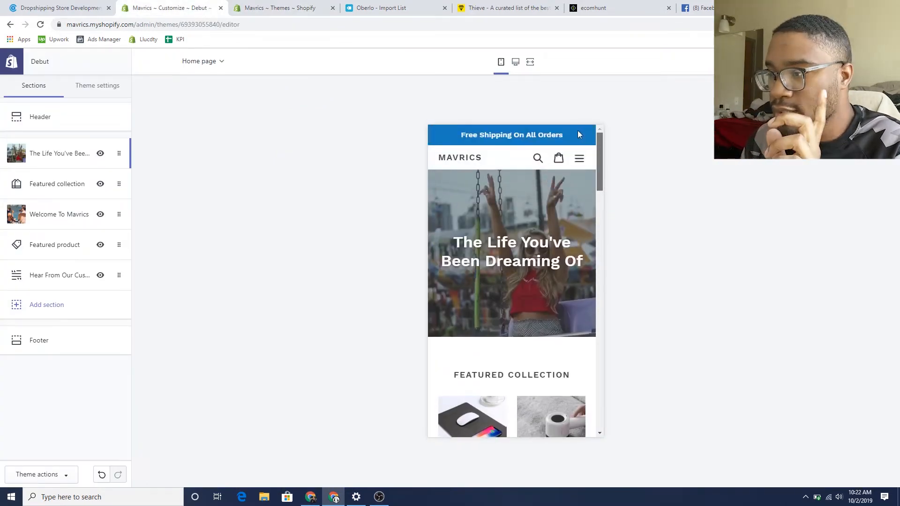
scroll(585, 147, down, 3)
scroll(585, 147, up, 3)
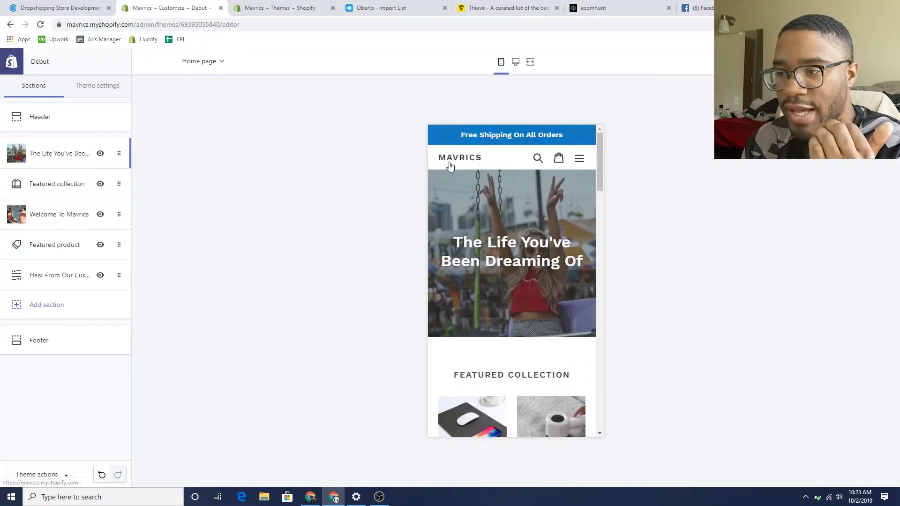
drag(597, 150, 598, 153)
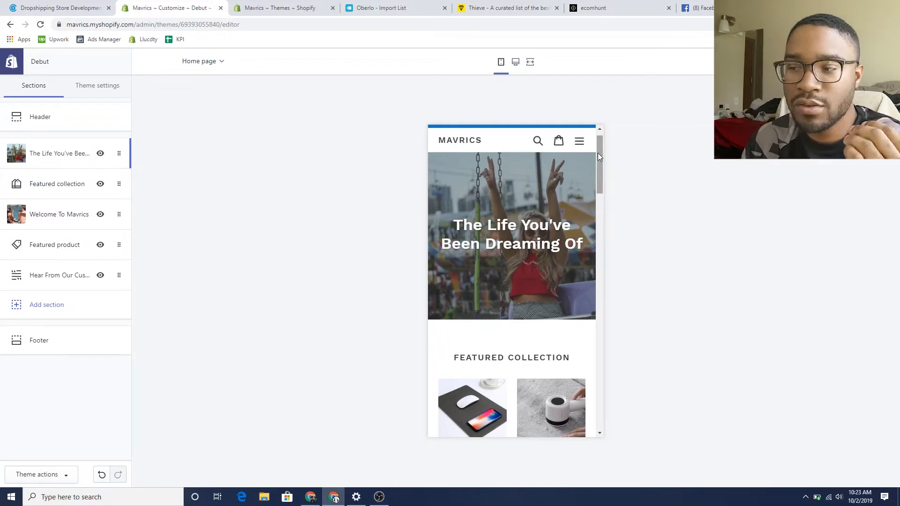
drag(598, 153, 628, 298)
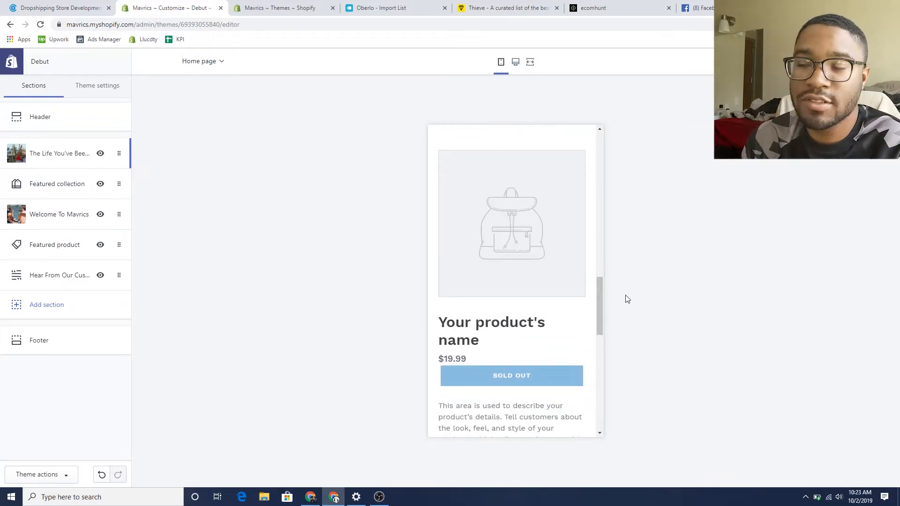
mouse_move(595, 294)
mouse_down()
mouse_move(611, 369)
mouse_move(582, 296)
mouse_up()
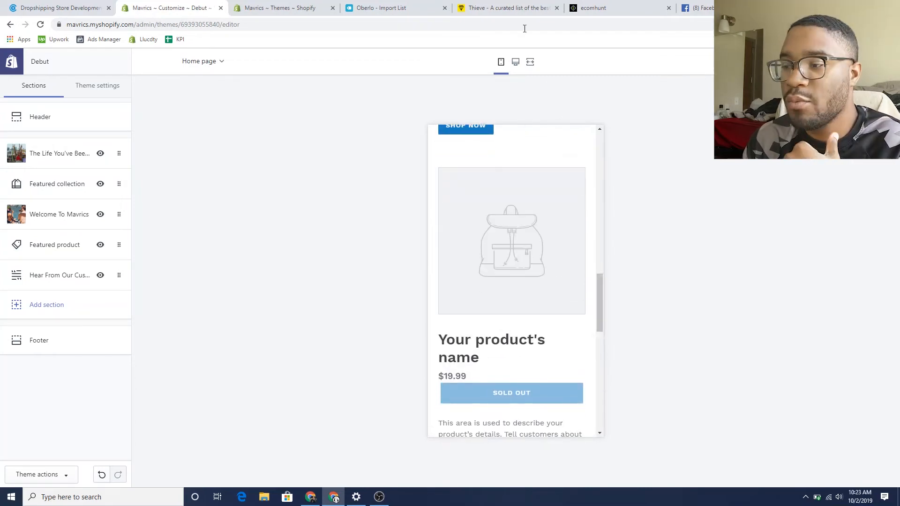
Switch to ecomhunt and browse its newest curated products for dropshipping ideas
click(593, 8)
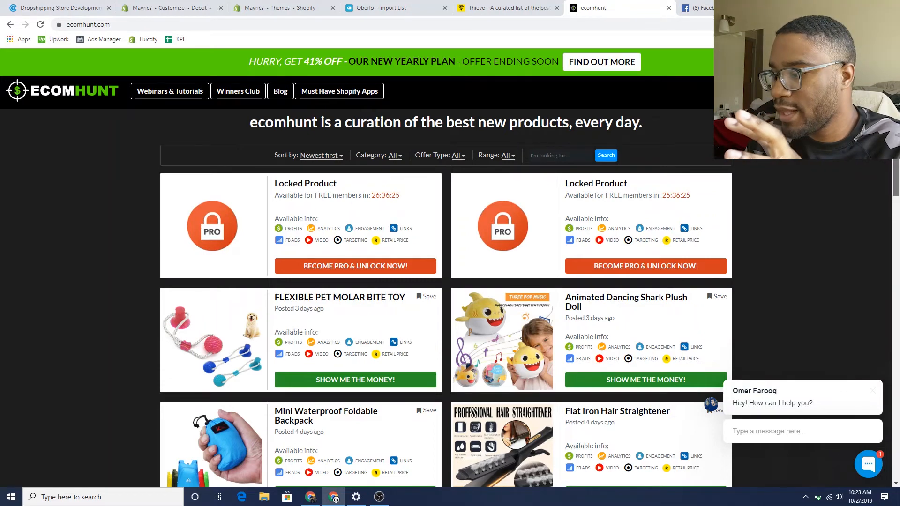
scroll(897, 172, down, 1)
scroll(897, 173, down, 1)
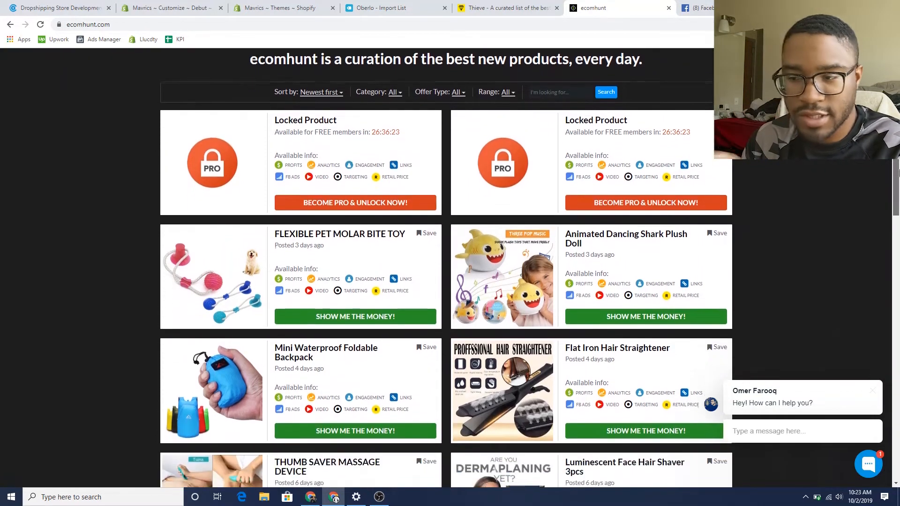
scroll(898, 173, down, 3)
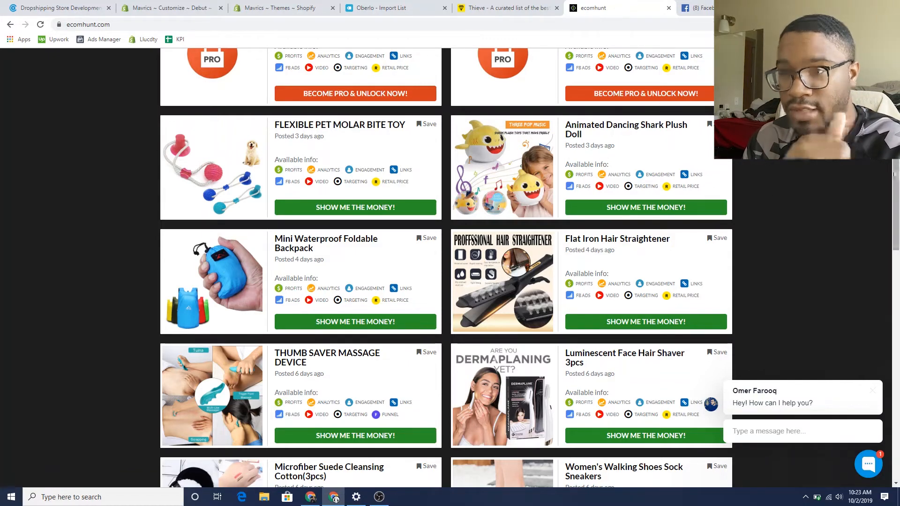
drag(899, 171, 899, 171)
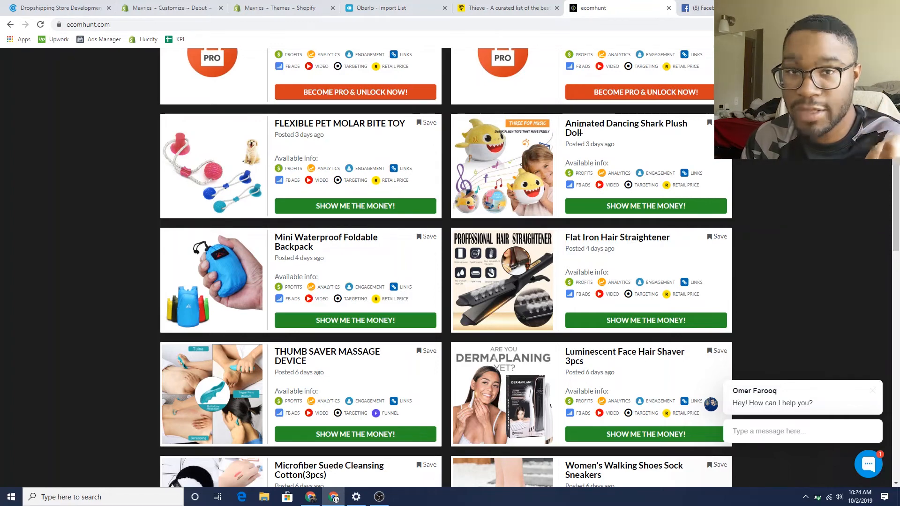
Browse further through the ecomhunt products, open the True Lovers Box and view its second photo
drag(896, 184, 869, 336)
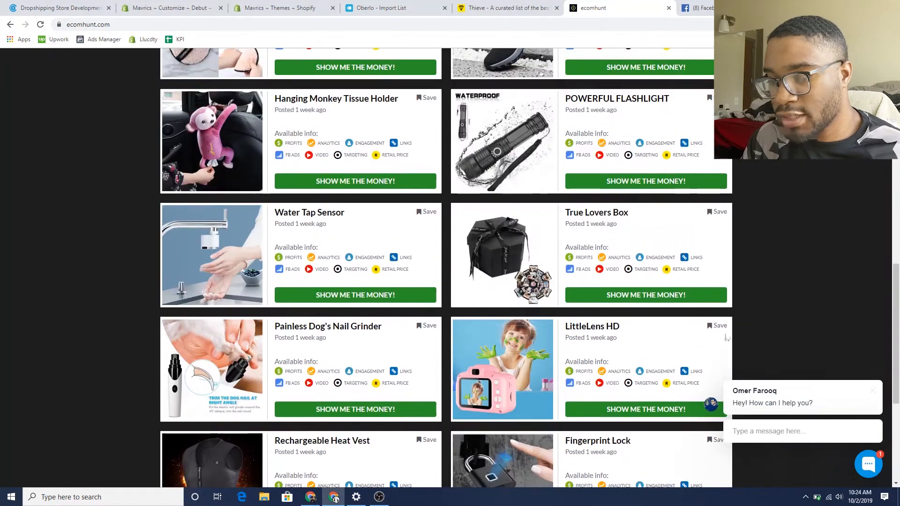
click(589, 293)
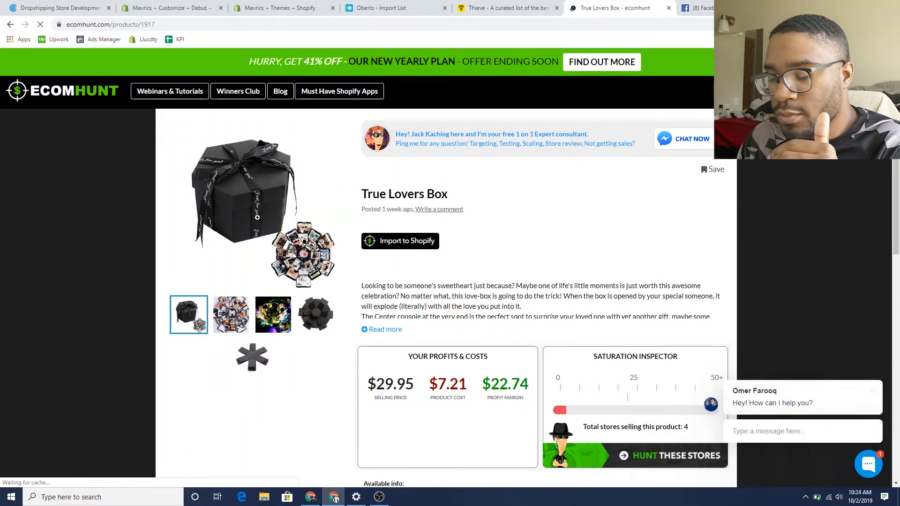
click(230, 314)
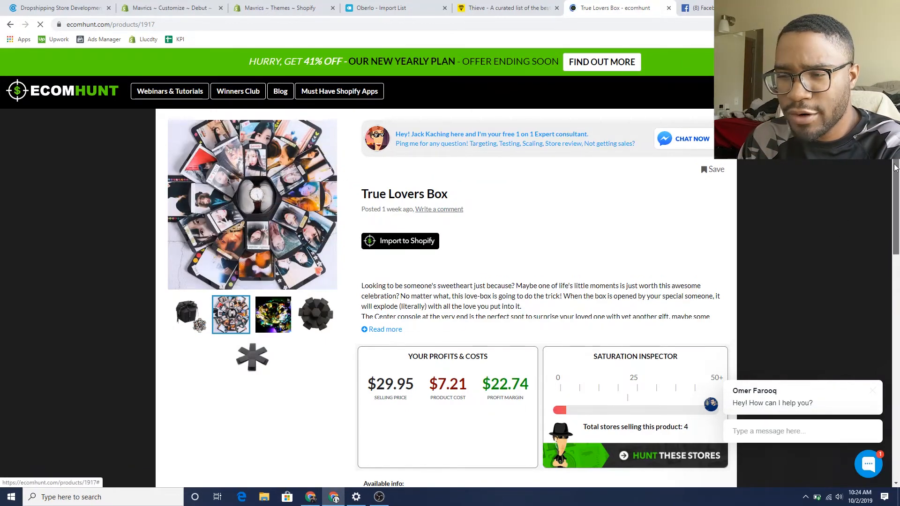
Unlock the True Lovers Box data and review its profits, analytics, engagement and Facebook ads sections
scroll(898, 330, down, 8)
scroll(898, 330, down, 1)
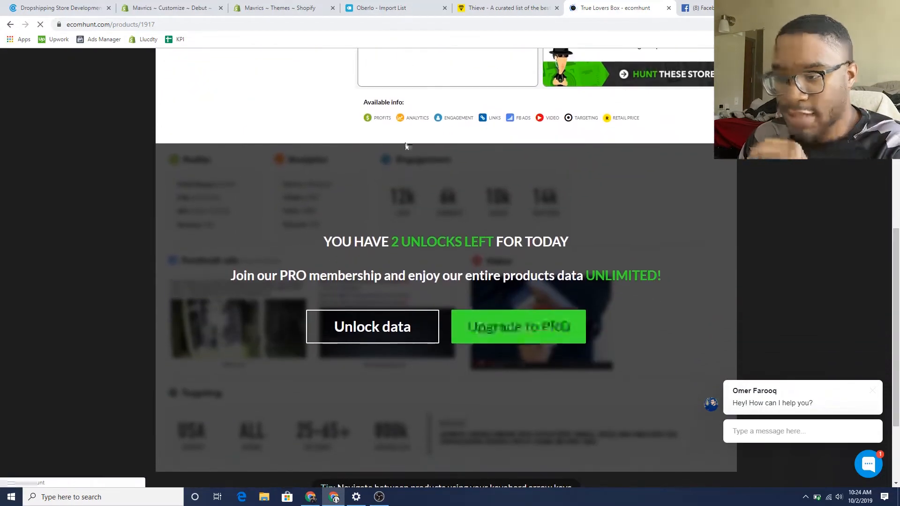
click(332, 323)
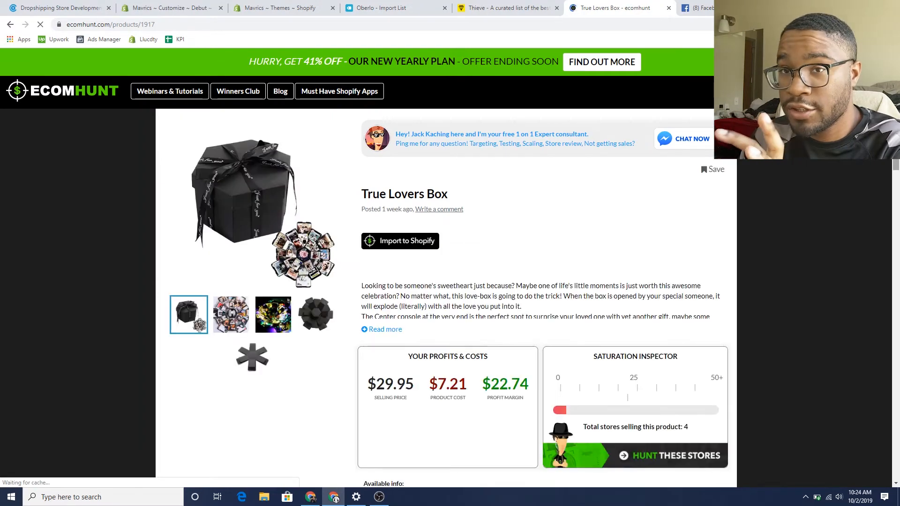
scroll(897, 165, down, 3)
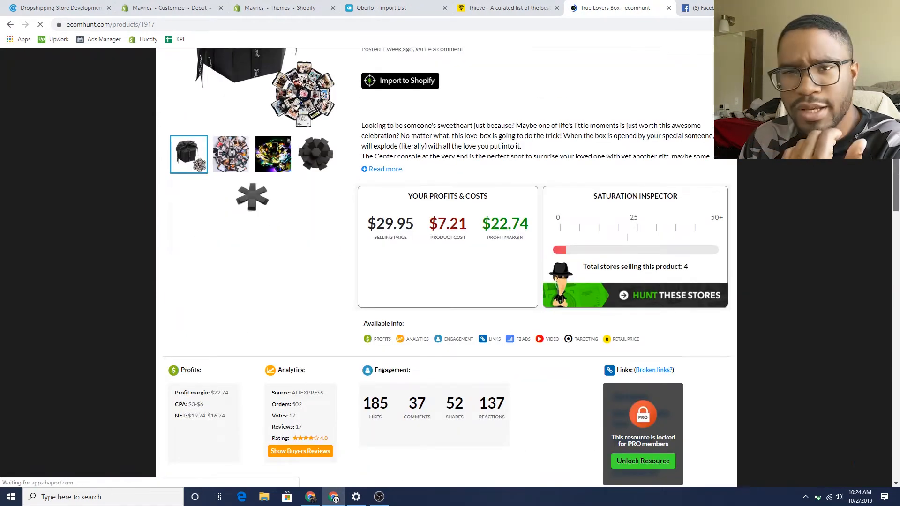
scroll(897, 164, down, 3)
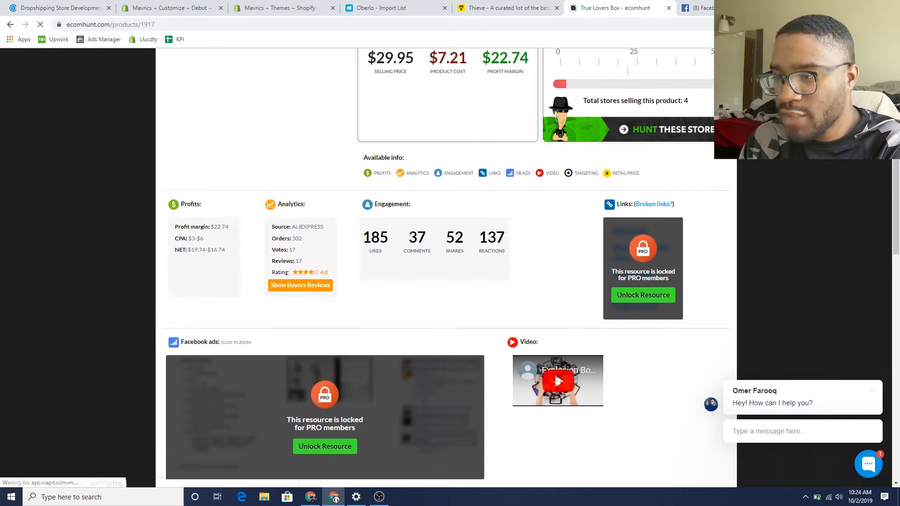
Watch part of the True Lovers Box product video in full screen with its sound muted, and return to the product page
click(564, 383)
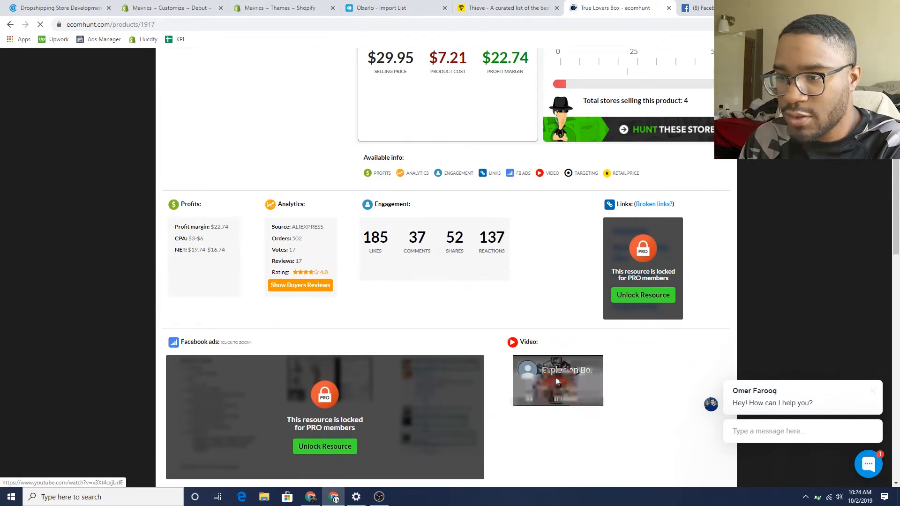
click(589, 397)
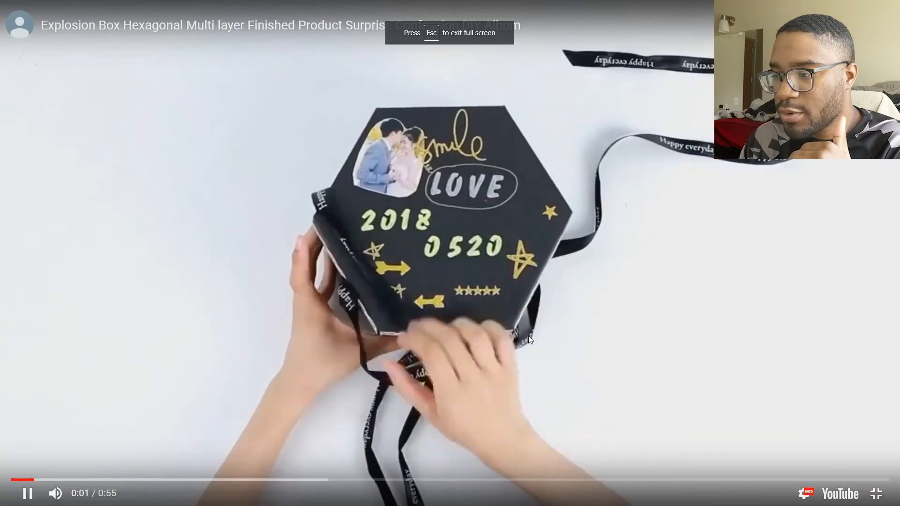
click(527, 336)
click(56, 493)
click(28, 493)
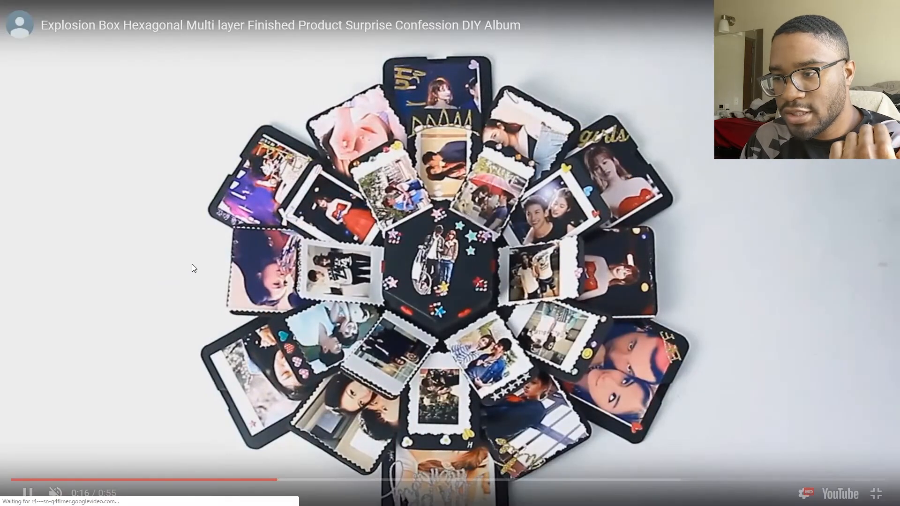
click(129, 283)
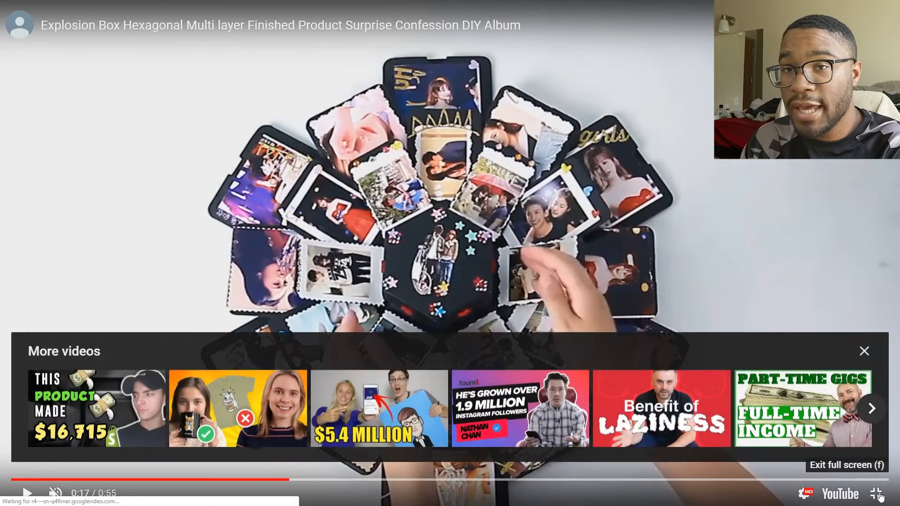
click(887, 489)
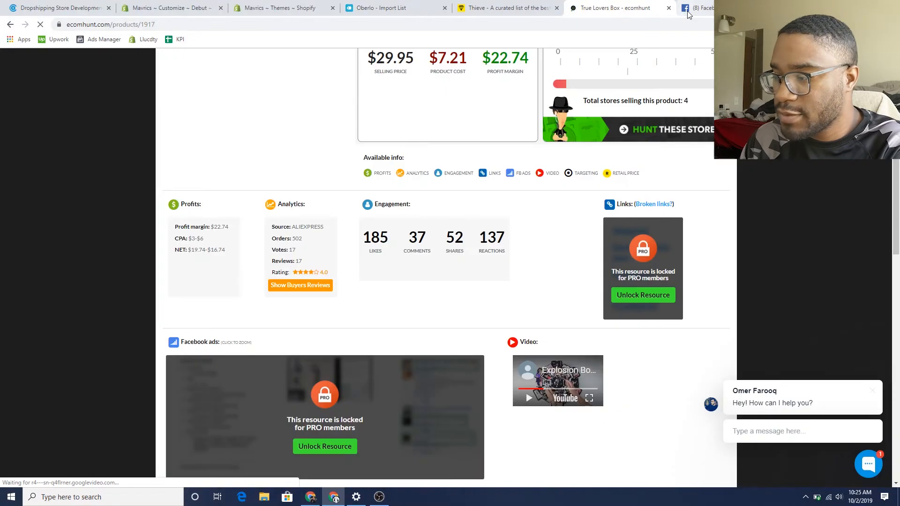
Switch to Facebook and search for "free worldwide shipping"
click(688, 14)
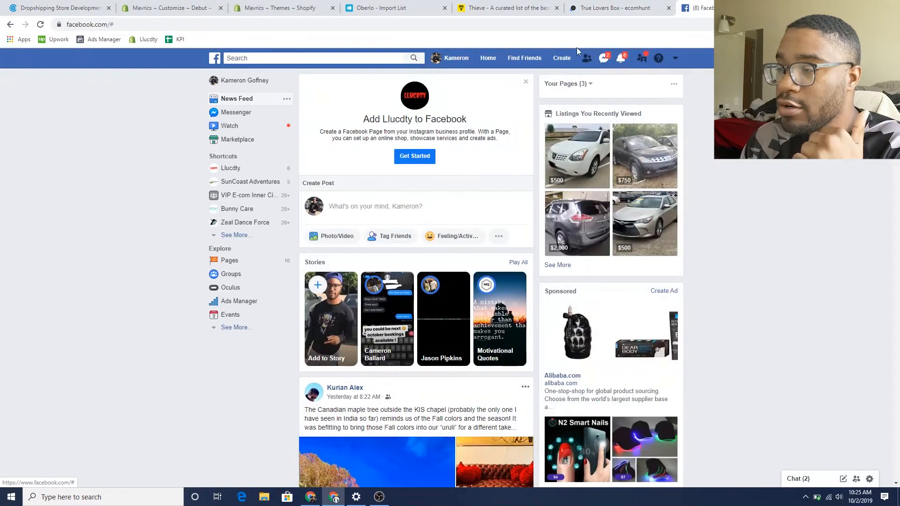
click(242, 58)
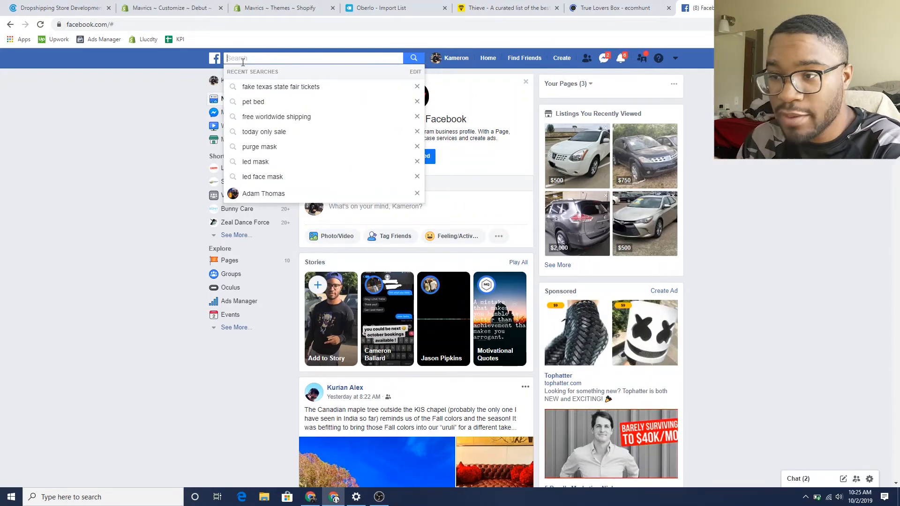
text(free)
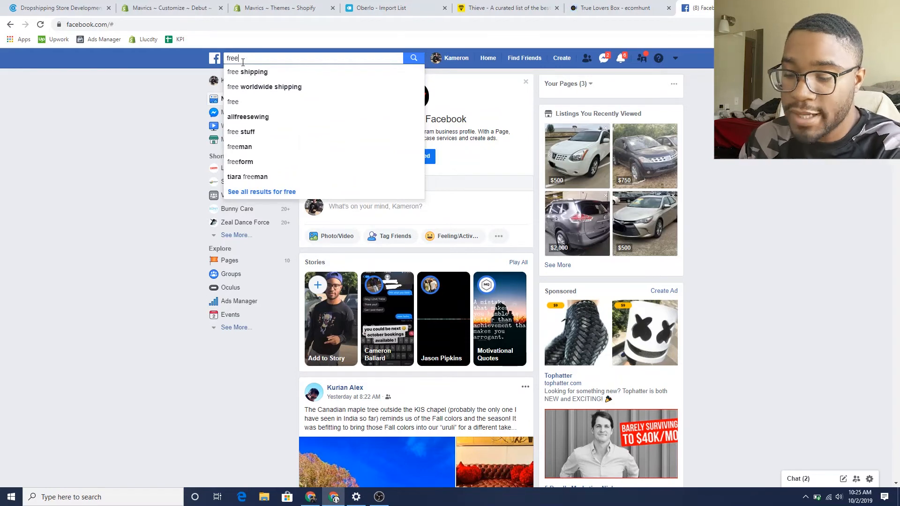
click(256, 86)
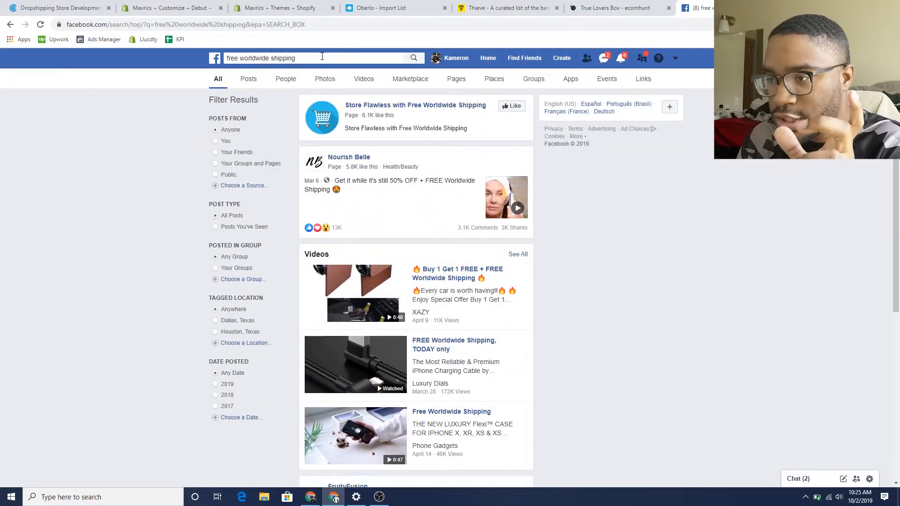
Limit the search results to videos, browse them and open FlashLash's "FREE Shipping Worldwide" video
click(364, 80)
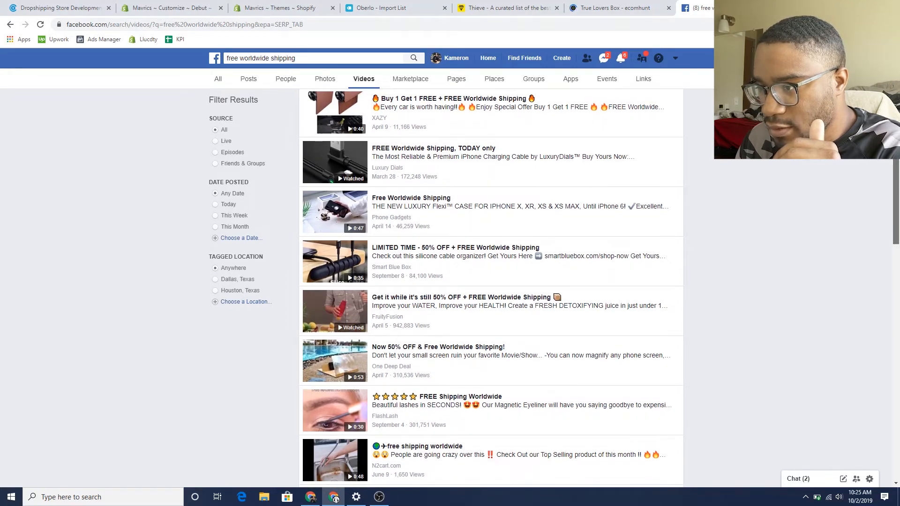
scroll(491, 288, down, 1)
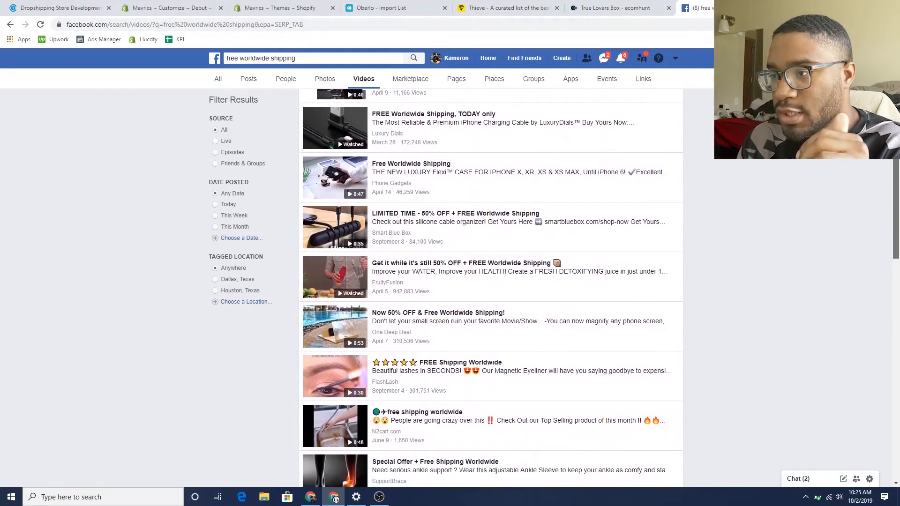
scroll(317, 328, down, 1)
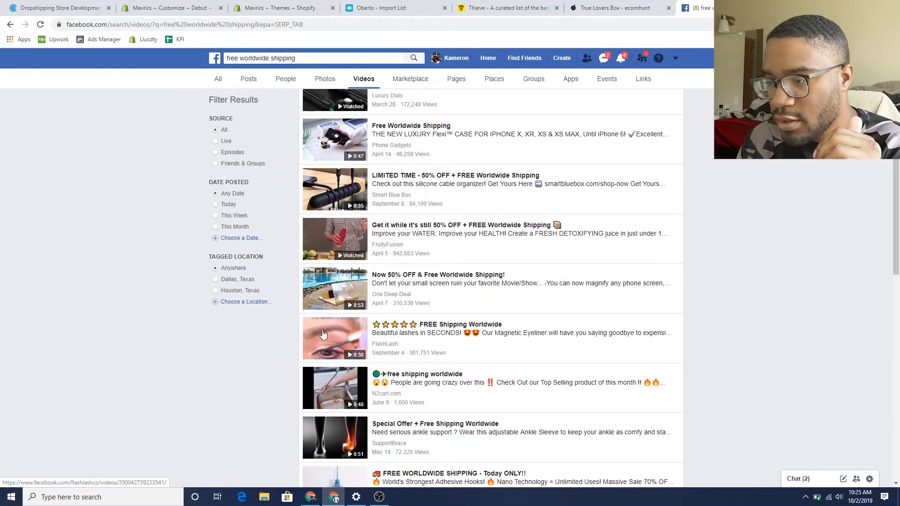
click(323, 334)
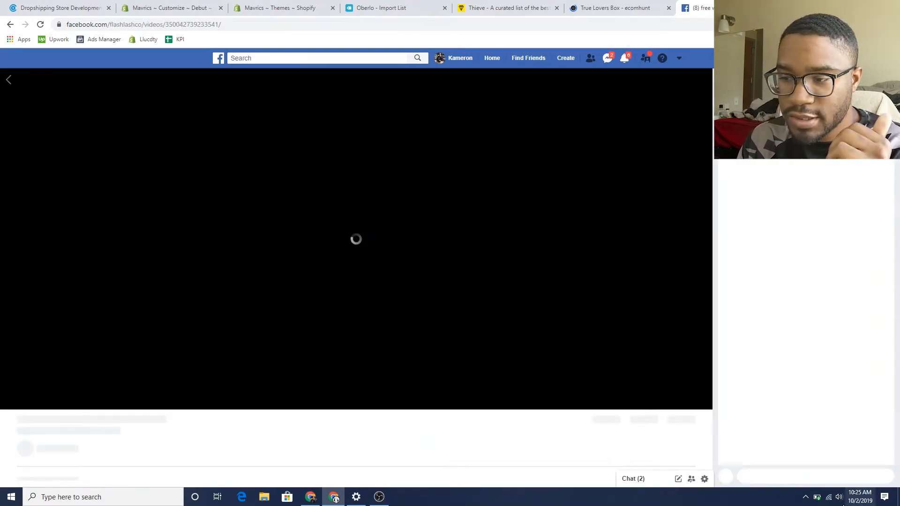
Mute the computer's speakers and watch the FlashLash video ad, checking its view count
click(839, 497)
click(748, 476)
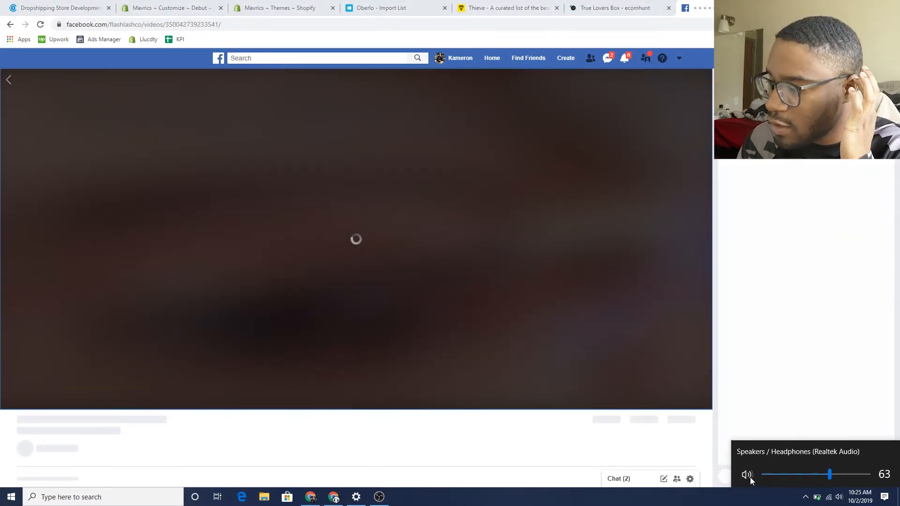
click(457, 440)
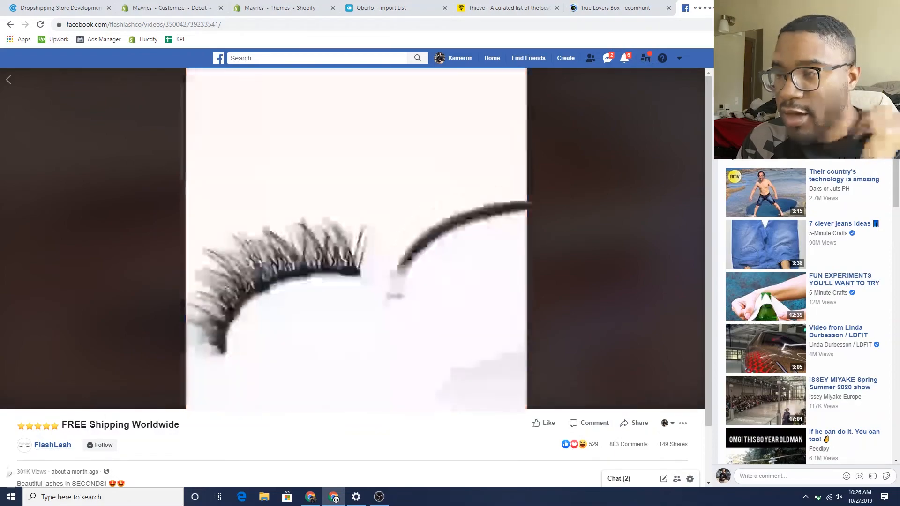
drag(14, 473, 49, 472)
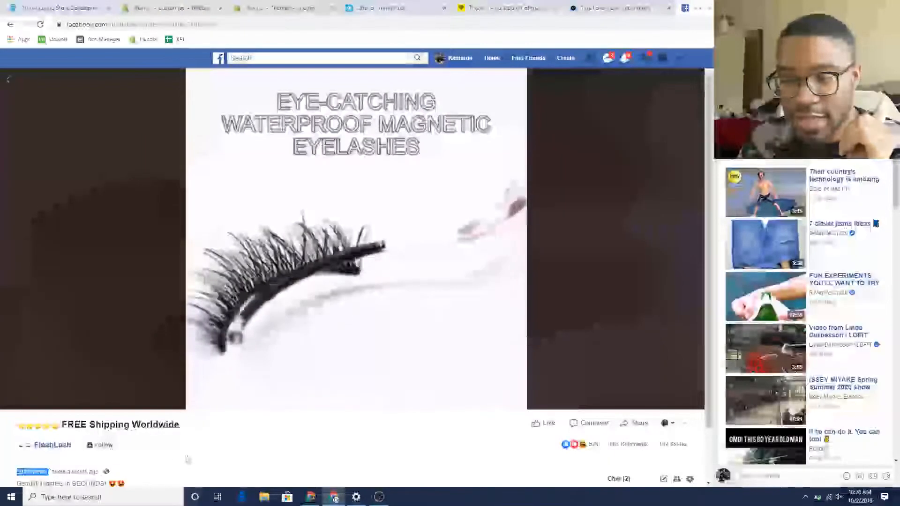
click(144, 439)
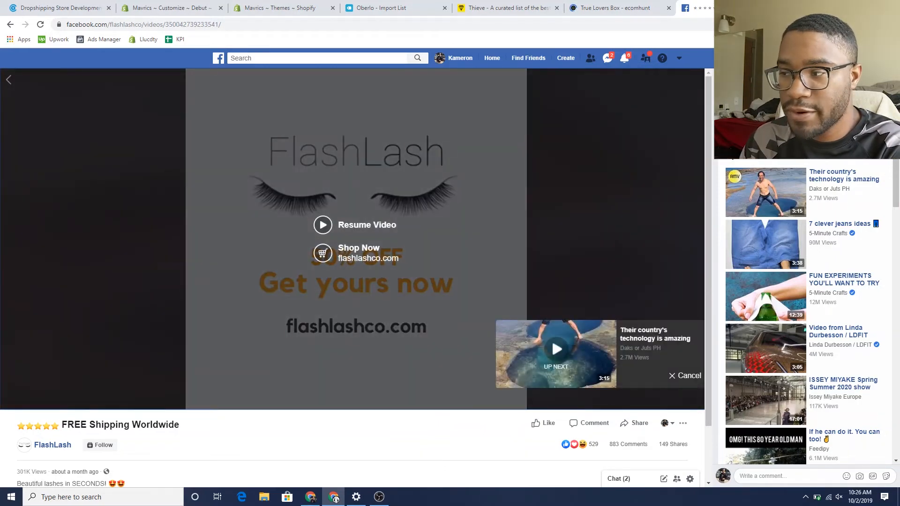
Read through the customer comments on the FlashLash video ad and examine its description
click(875, 158)
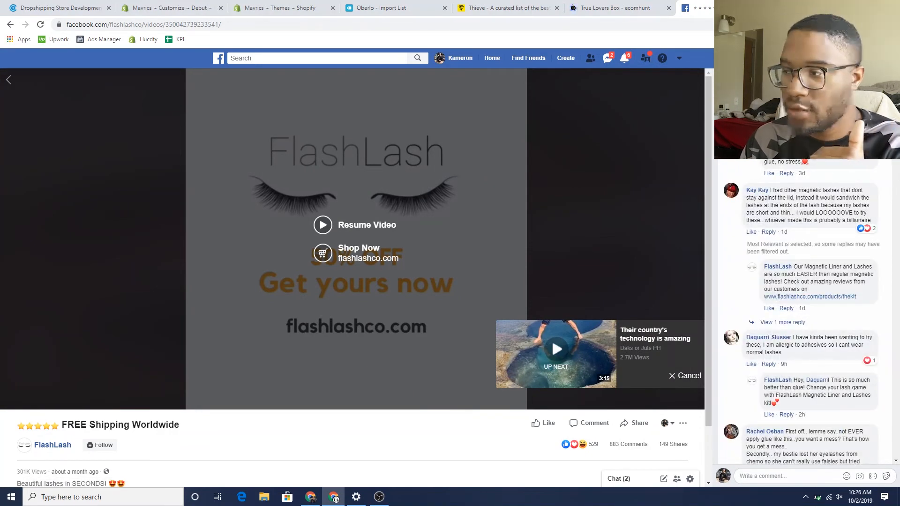
scroll(898, 176, down, 5)
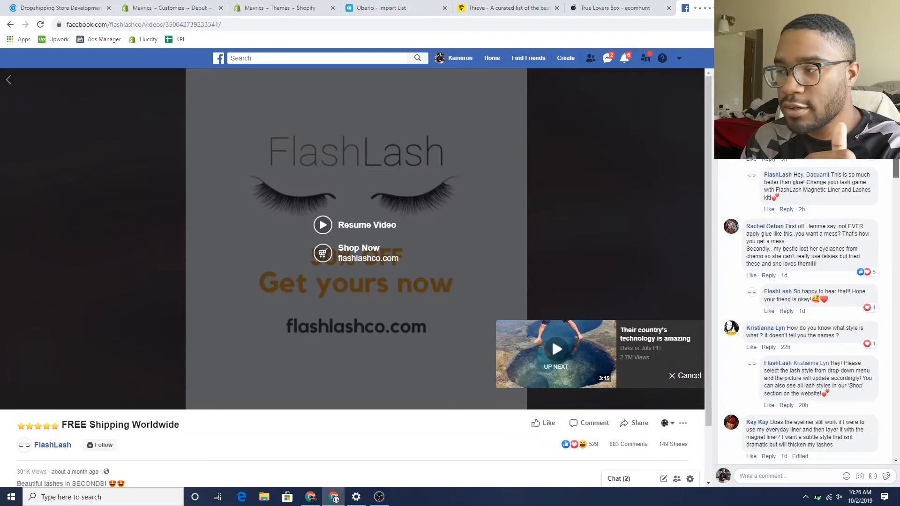
drag(898, 177, 898, 269)
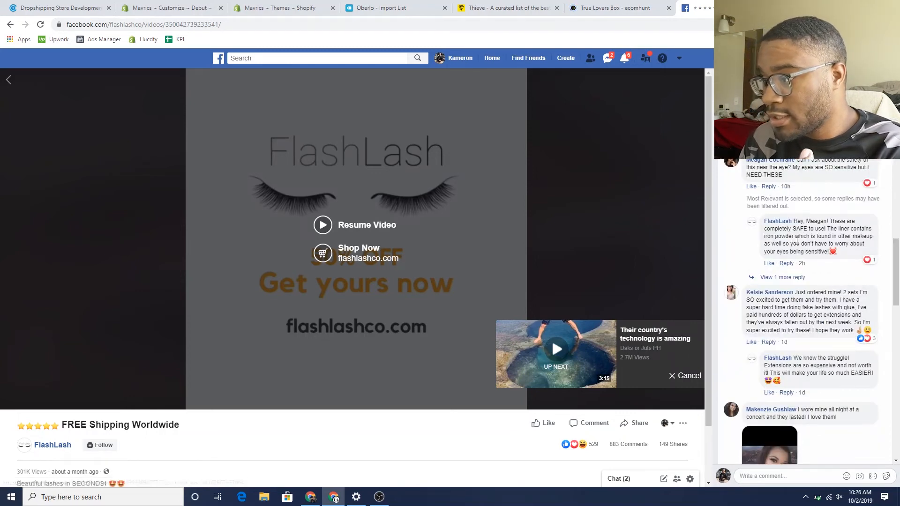
drag(898, 261, 898, 396)
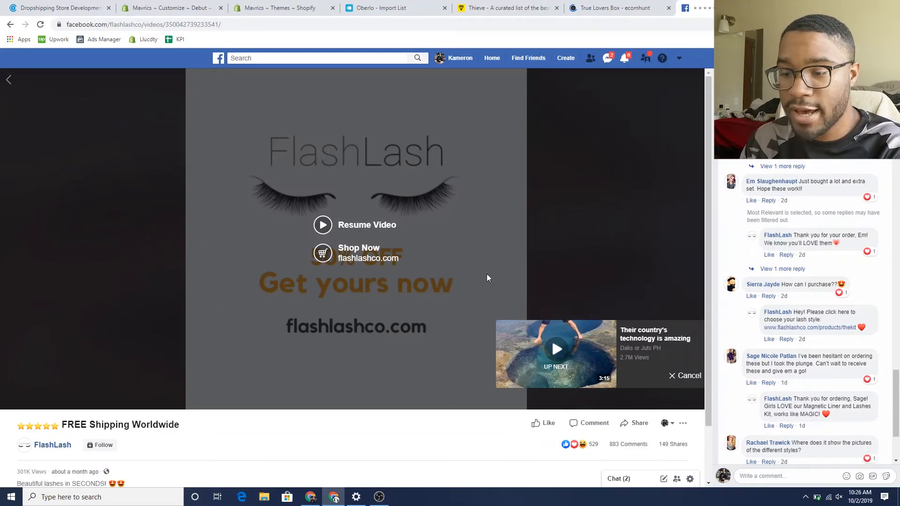
drag(705, 206, 715, 313)
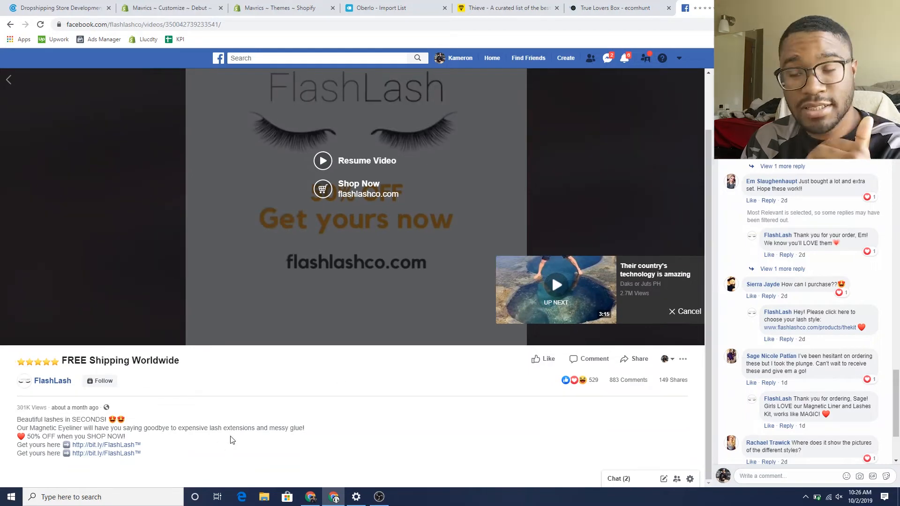
Open the FlashLash shop link from the ad description and examine the Magnetic Liner & Lashes Kit page down to its usage steps and package contents
click(119, 445)
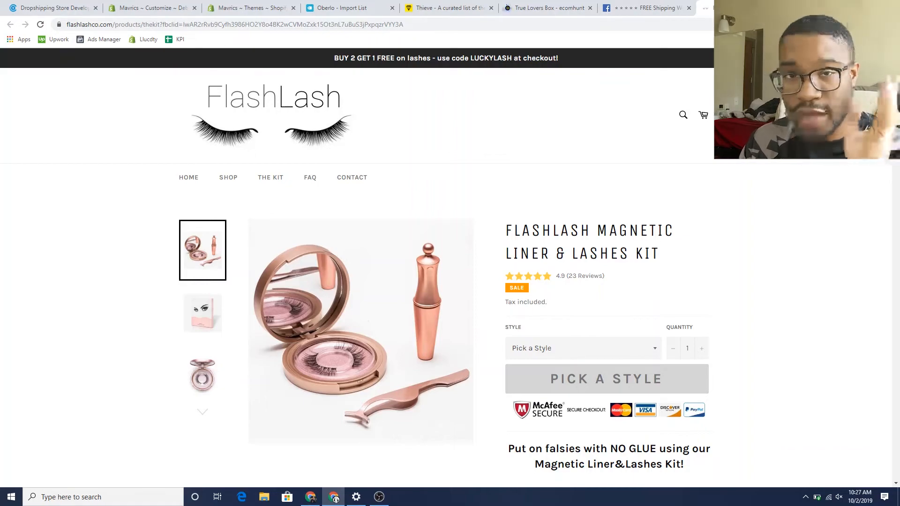
scroll(356, 262, down, 7)
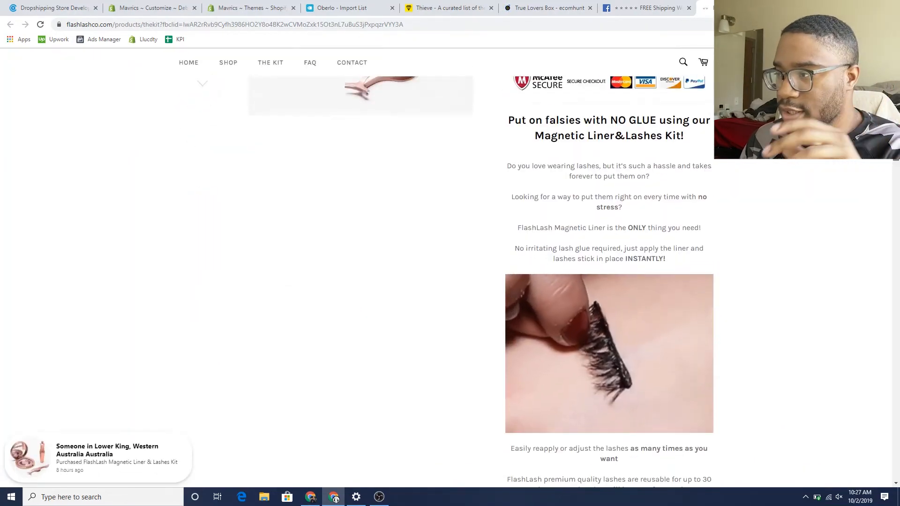
scroll(356, 281, up, 1)
scroll(356, 281, up, 2)
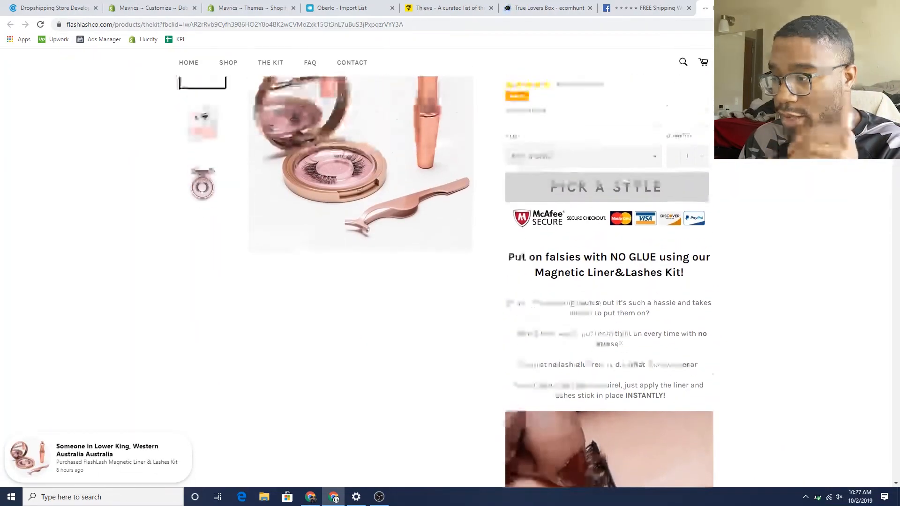
scroll(356, 281, down, 3)
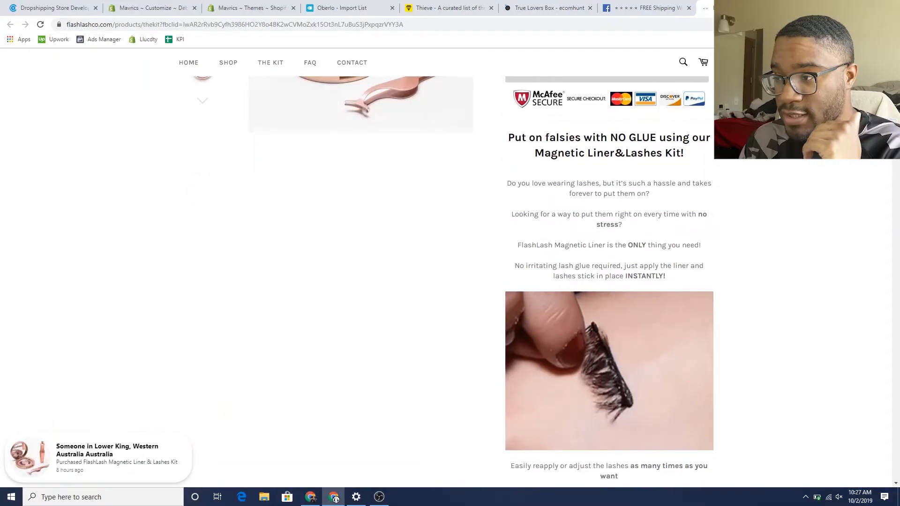
scroll(897, 199, down, 4)
scroll(897, 199, down, 4)
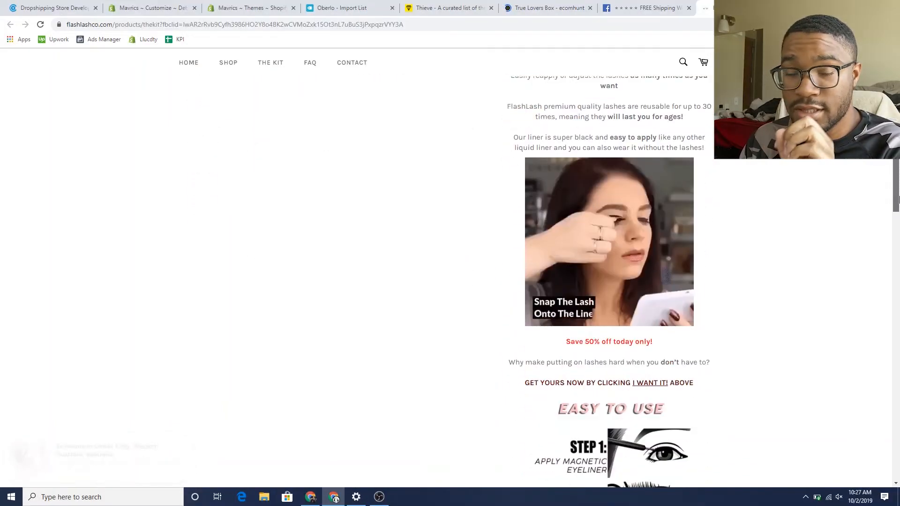
drag(896, 201, 845, 223)
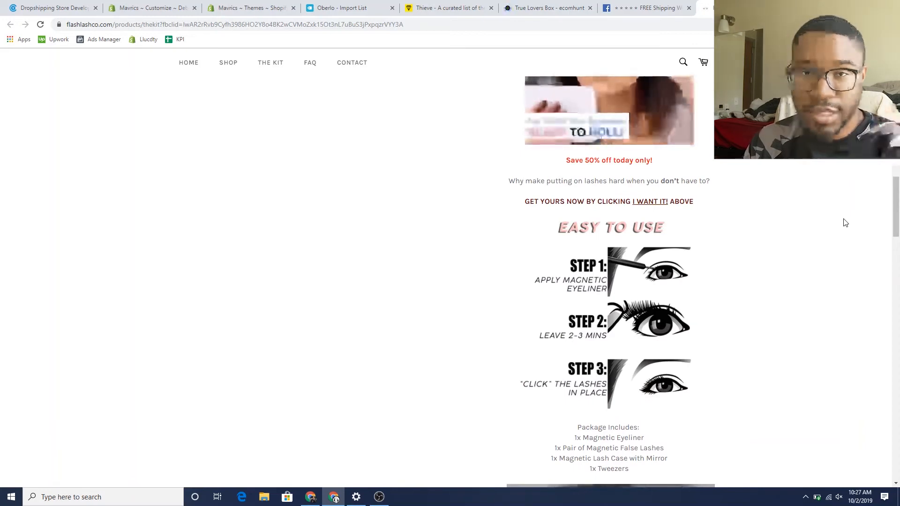
Review the Magnetic Liner & Lashes Kit page from its usage steps back up to the product title and style options
scroll(887, 183, up, 12)
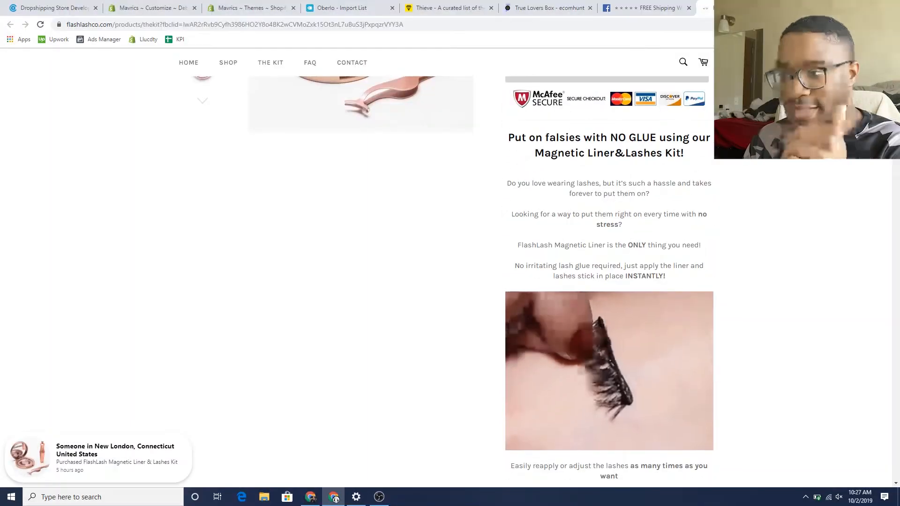
scroll(356, 281, up, 7)
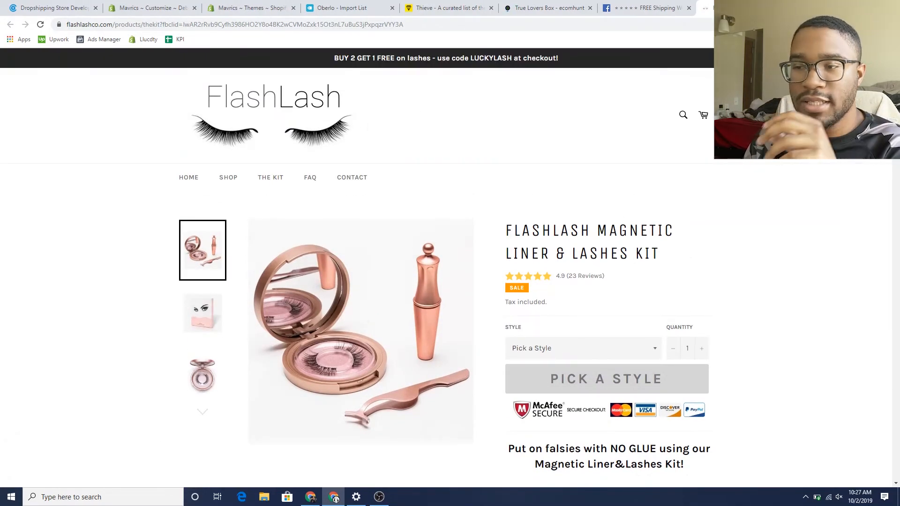
scroll(356, 267, down, 1)
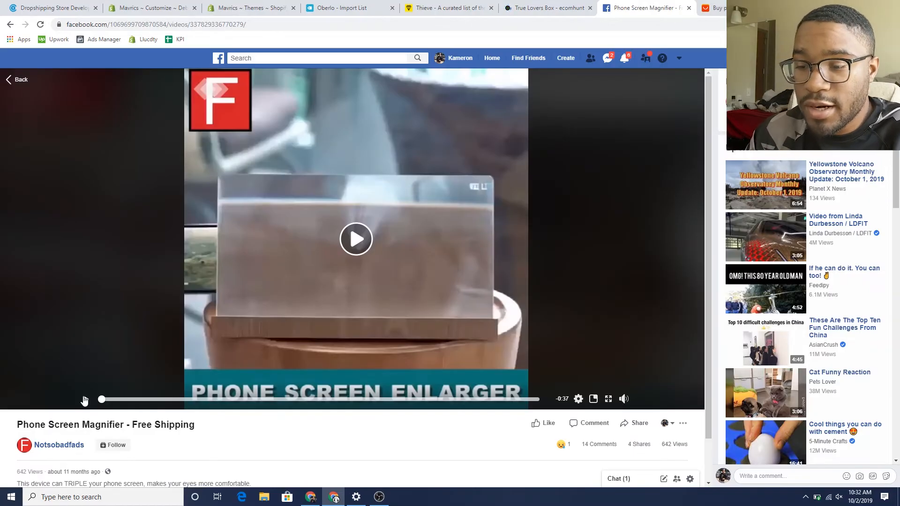
Watch part of the Phone Screen Magnifier video ad on Facebook and switch to the AliExpress results for phone magnifier
click(85, 399)
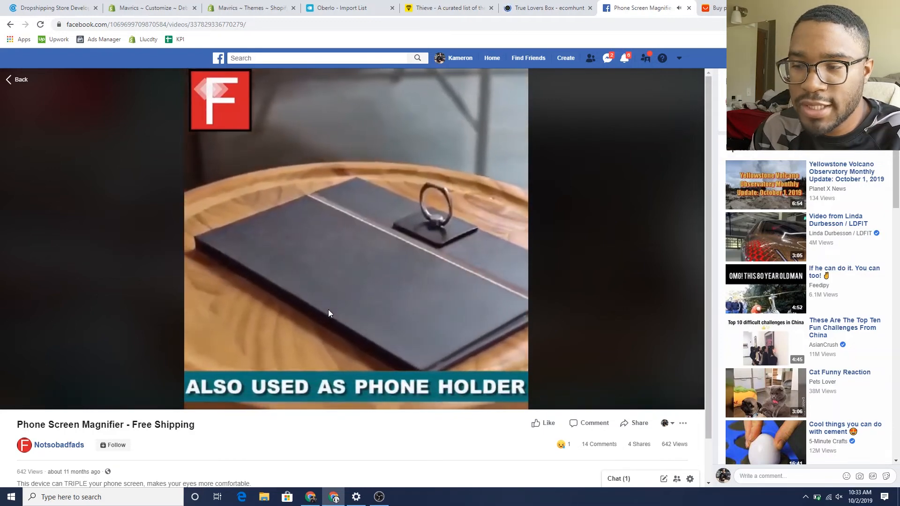
click(328, 313)
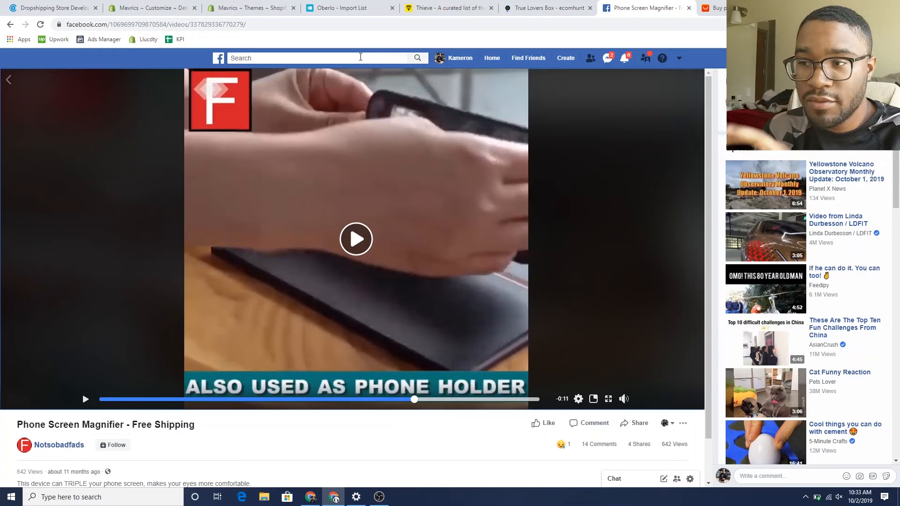
key(ctrl+Tab)
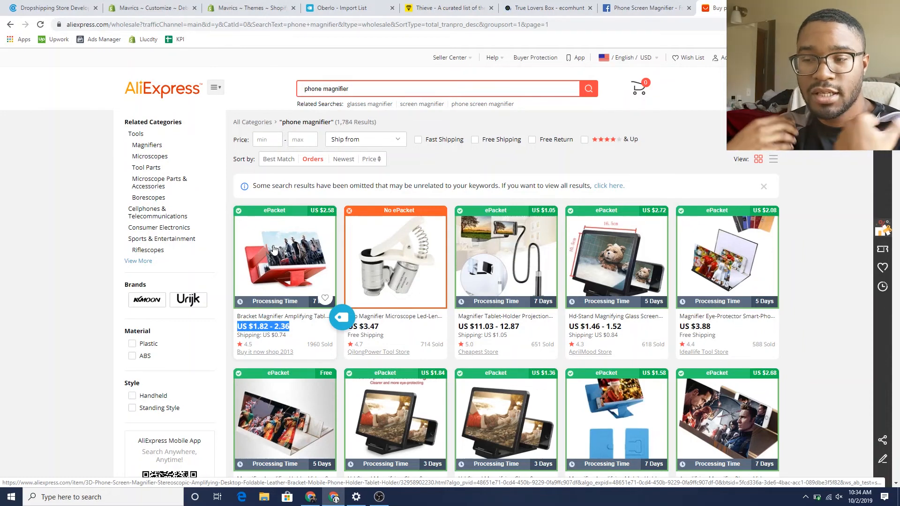
Open the first phone magnifier listing on AliExpress and examine its price, shipping cost and color variants, ending with pink selected
click(81, 312)
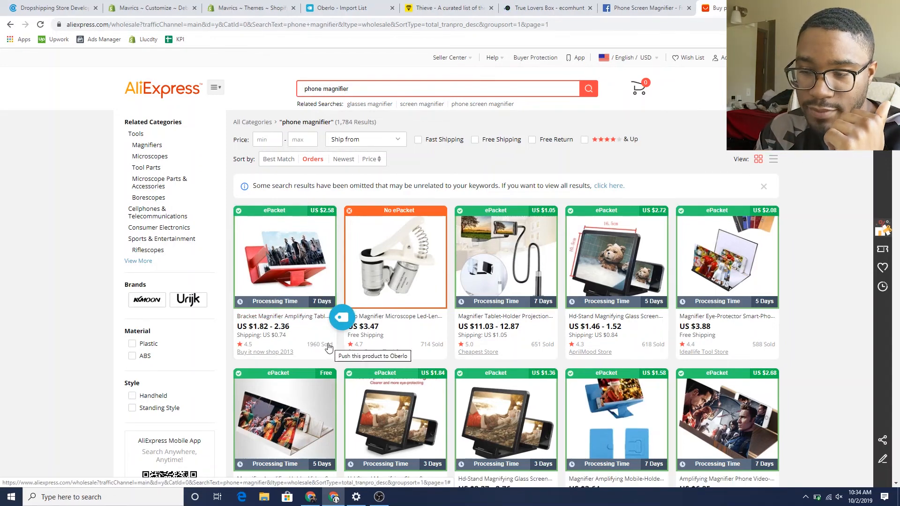
click(296, 317)
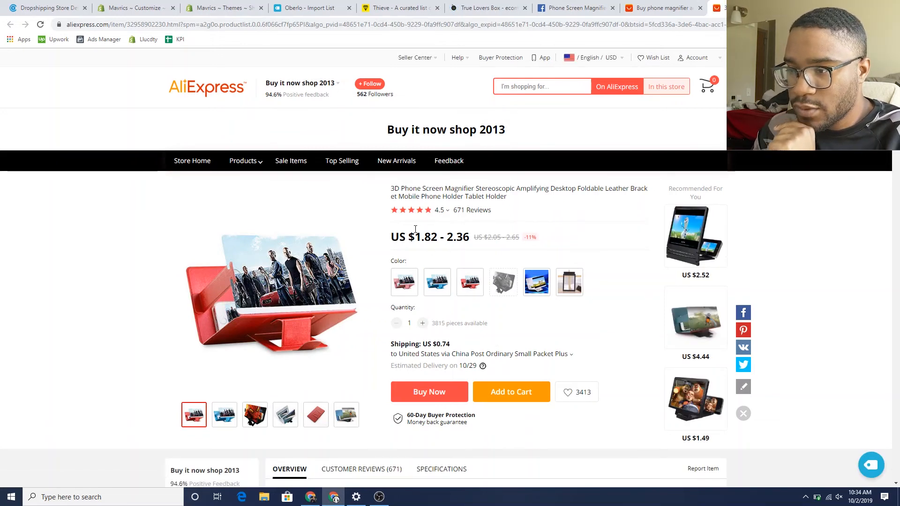
drag(425, 233, 465, 233)
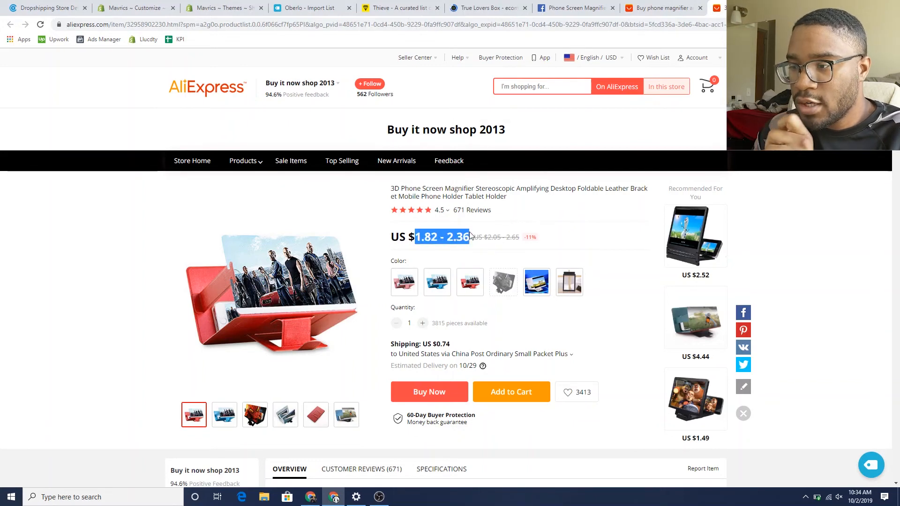
click(437, 343)
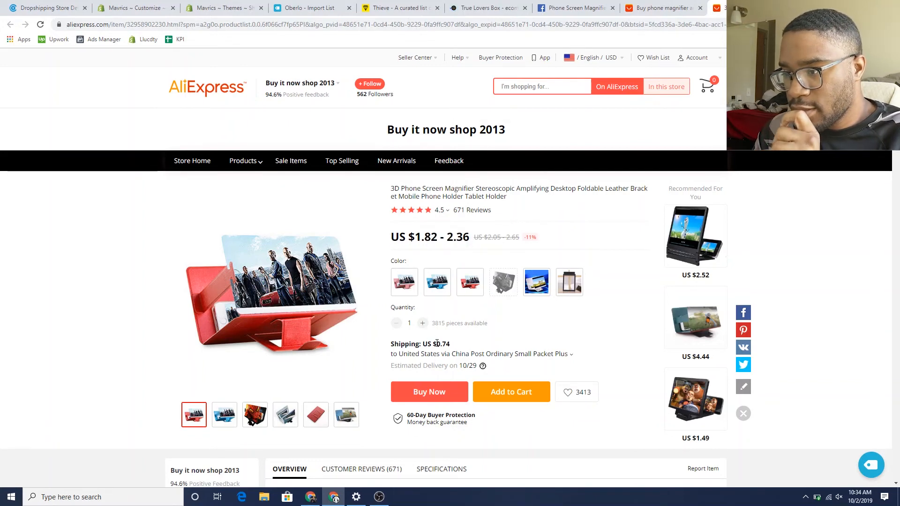
click(478, 288)
click(449, 286)
click(406, 282)
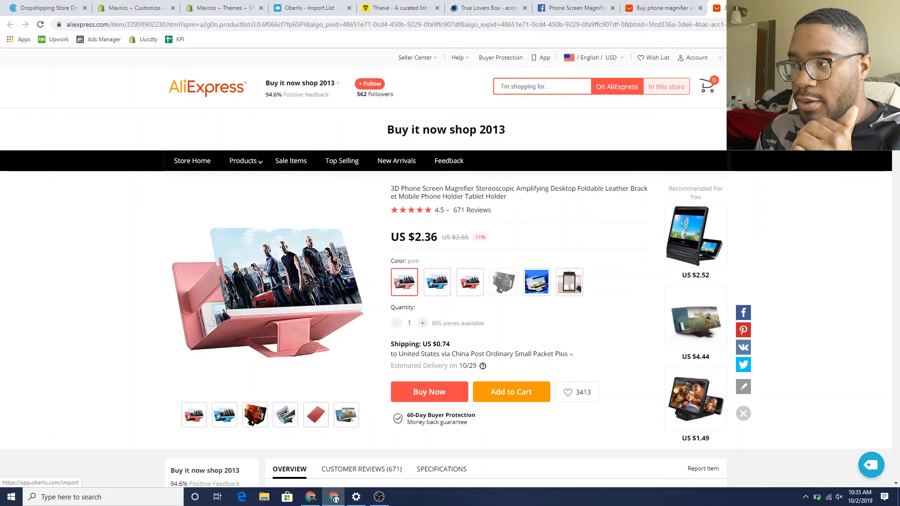
Open the Oberlo import list with the phone magnifier product and briefly check back with its AliExpress listing
click(788, 96)
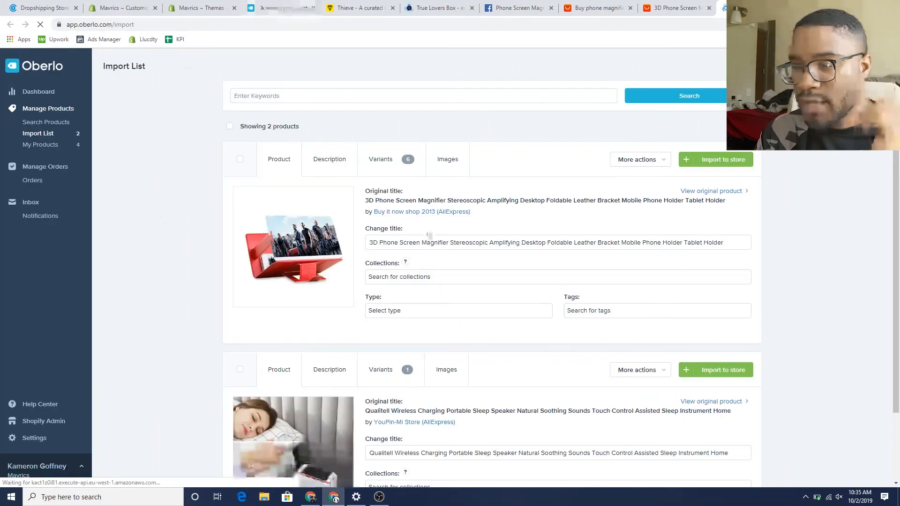
click(675, 8)
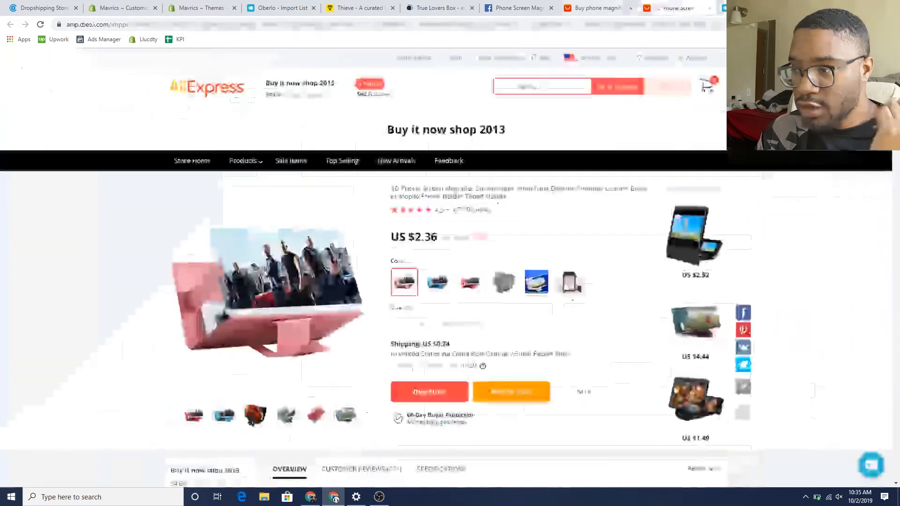
click(749, 8)
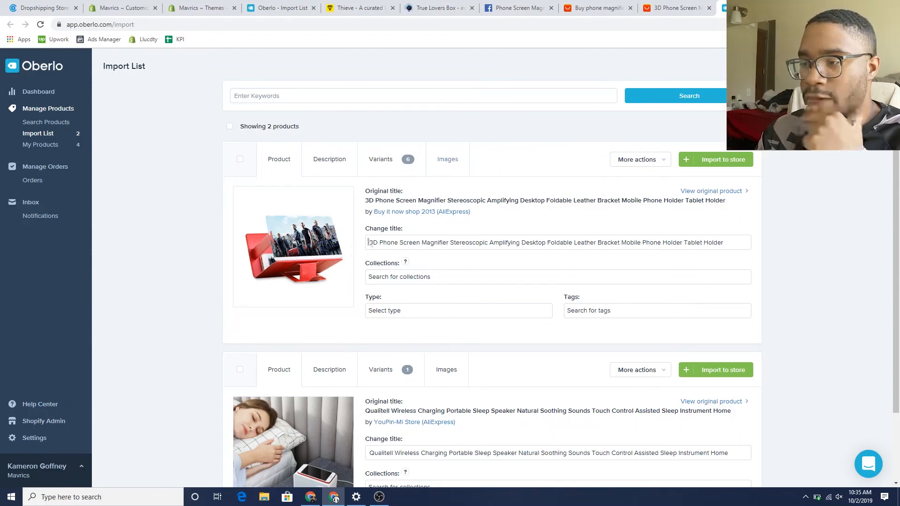
Shorten the imported product's title to "Phone Screen Magnifier"
mouse_move(368, 242)
mouse_down()
mouse_move(408, 240)
mouse_move(380, 237)
mouse_up()
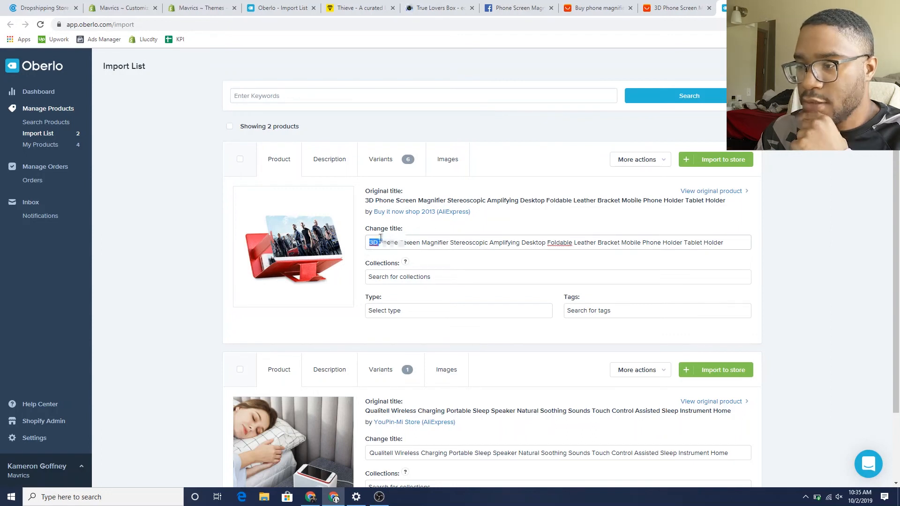
key(BackSpace)
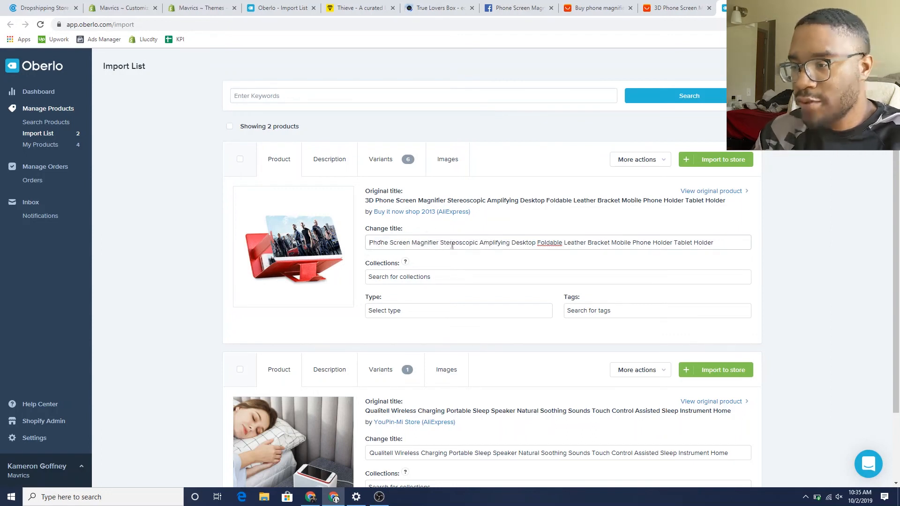
drag(441, 243, 803, 266)
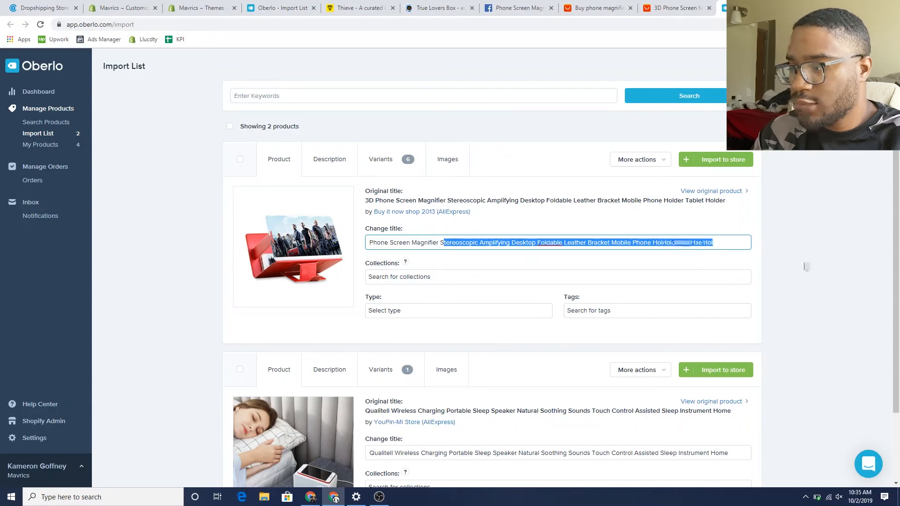
key(BackSpace)
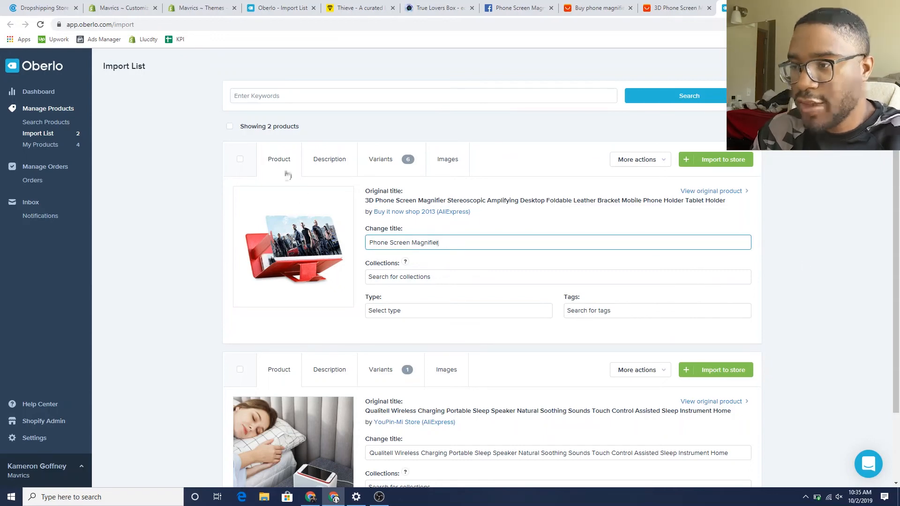
Delete the supplier's description text from the Phone Screen Magnifier product
click(323, 159)
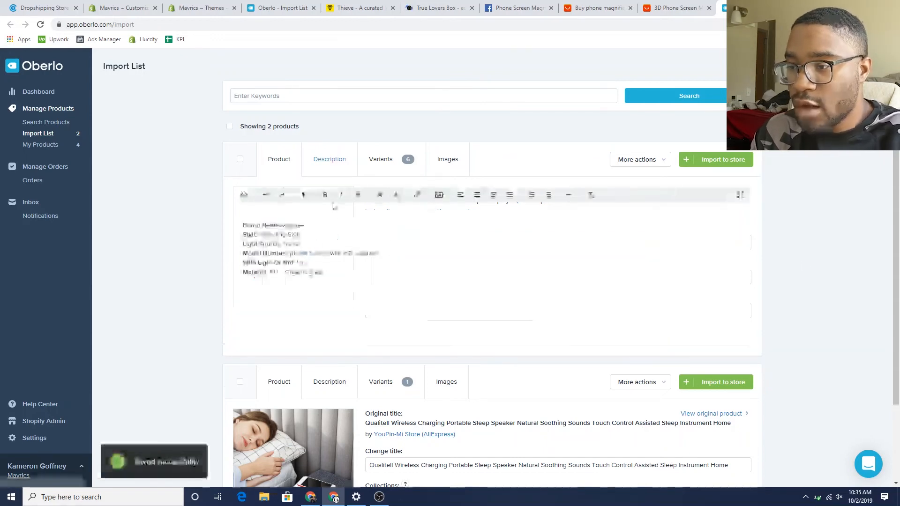
drag(340, 272, 184, 207)
key(BackSpace)
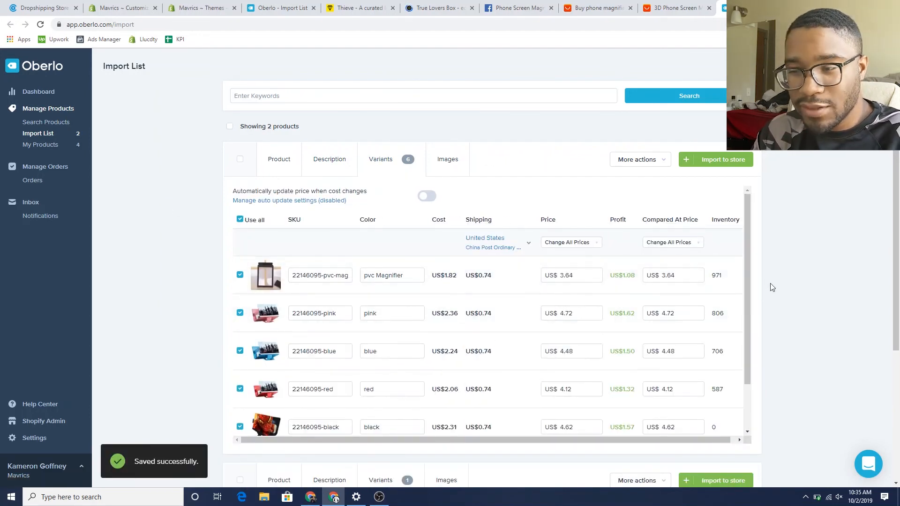
Review the Phone Screen Magnifier's variants and exclude the pvc Magnifier variant from the import
drag(750, 260, 764, 316)
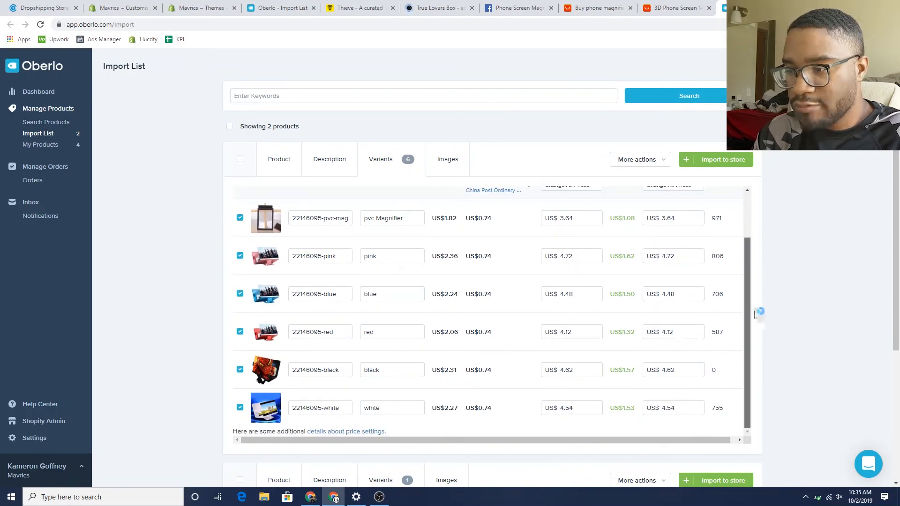
click(241, 218)
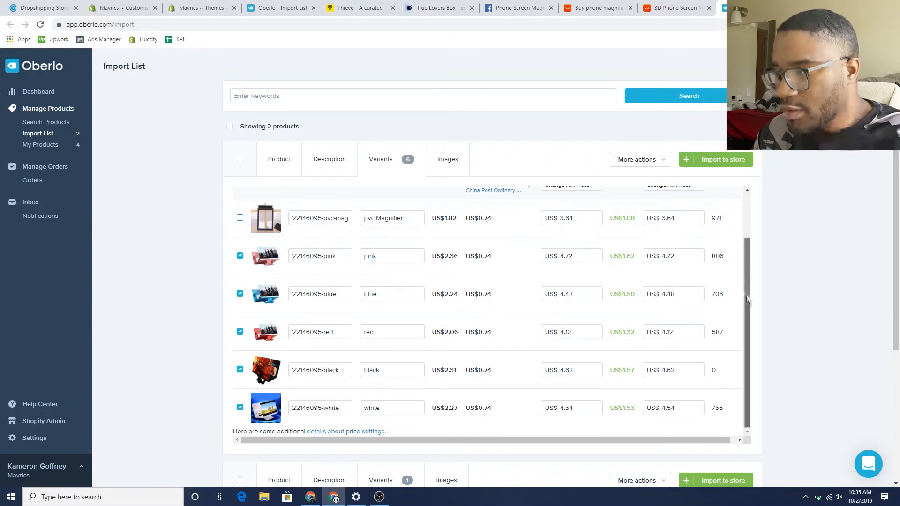
scroll(749, 299, up, 2)
Apply a bulk price change to all Phone Screen Magnifier variants
click(575, 243)
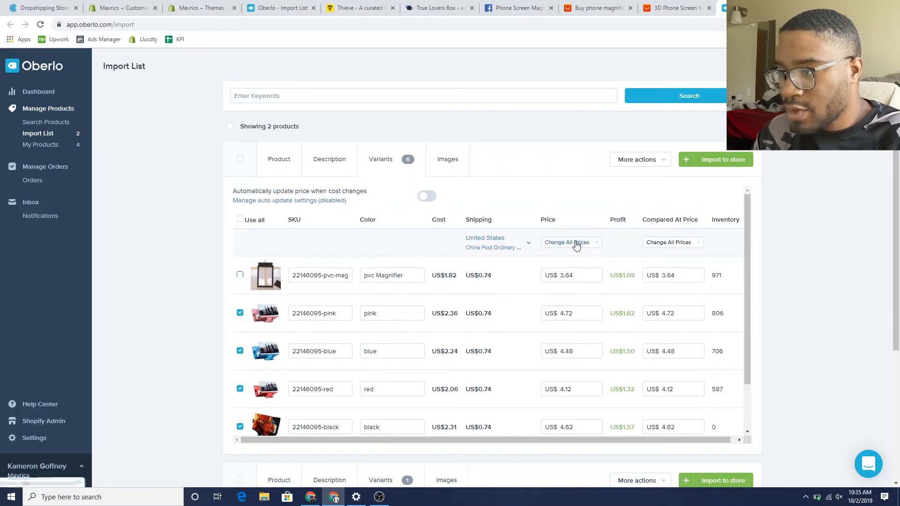
click(566, 265)
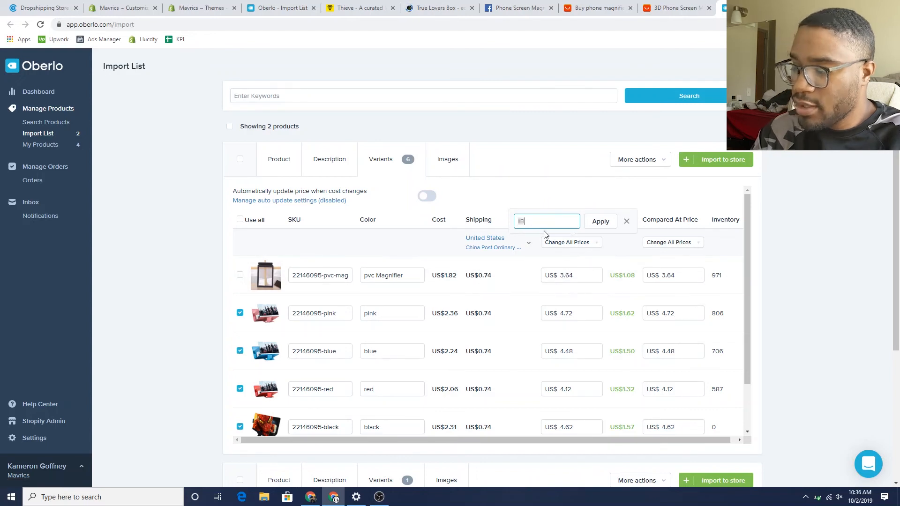
click(605, 221)
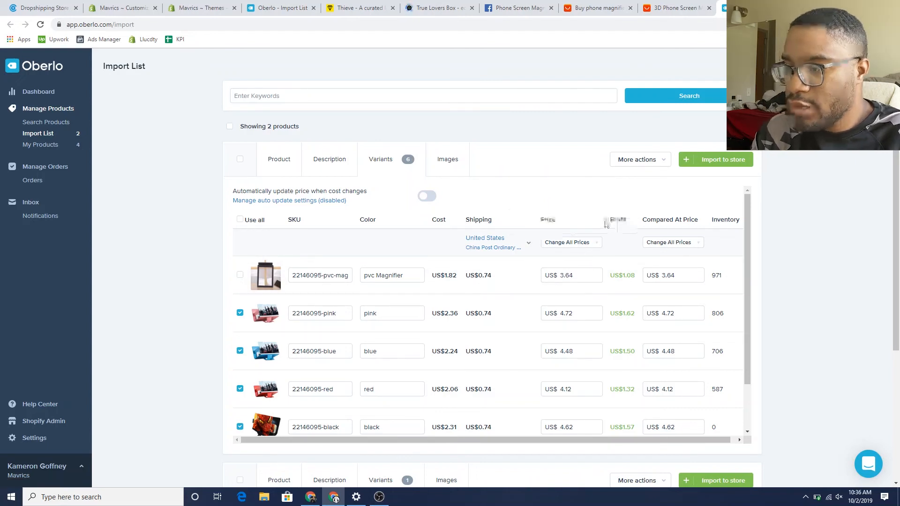
Add the photo of the magnifier beside a plant and the blue magnifier photo to the product's selected images
click(440, 162)
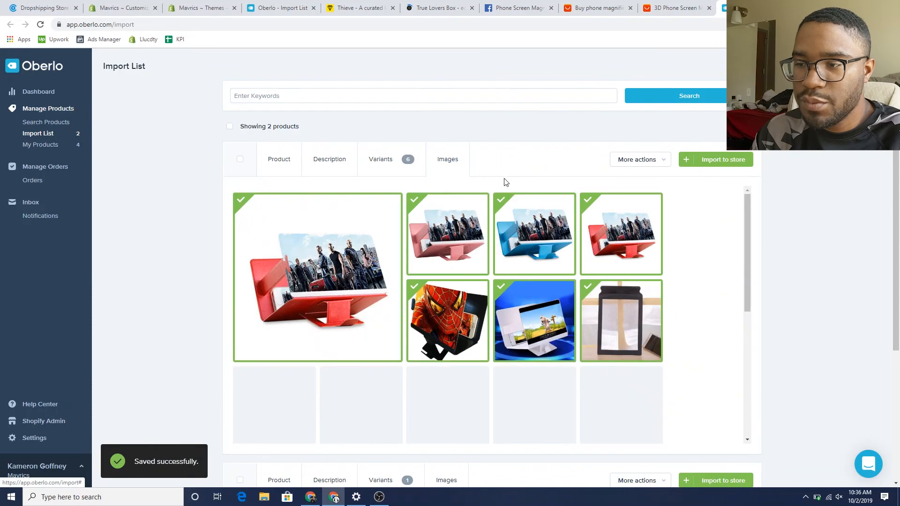
drag(749, 235, 766, 294)
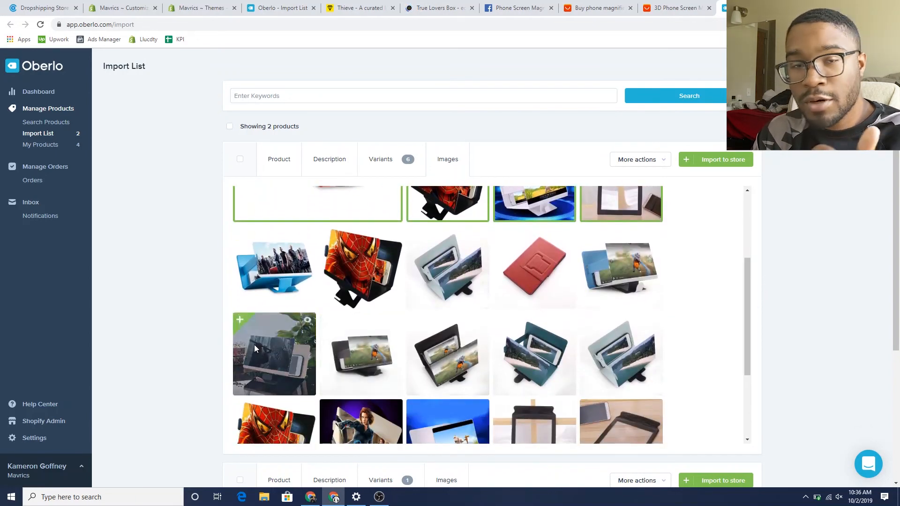
click(275, 354)
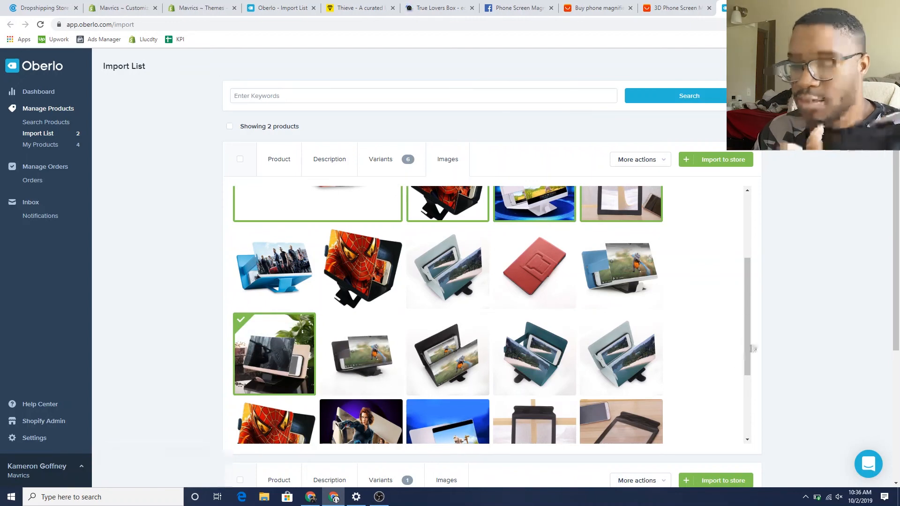
mouse_move(657, 268)
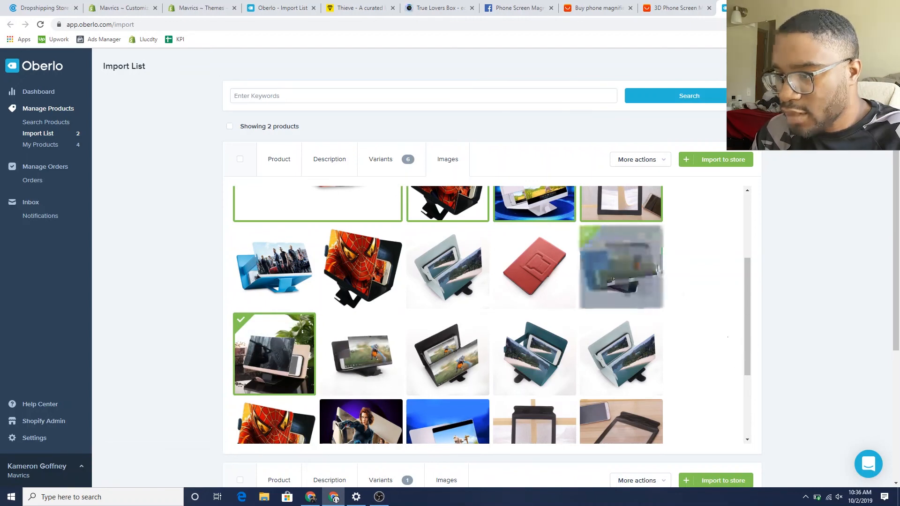
click(657, 268)
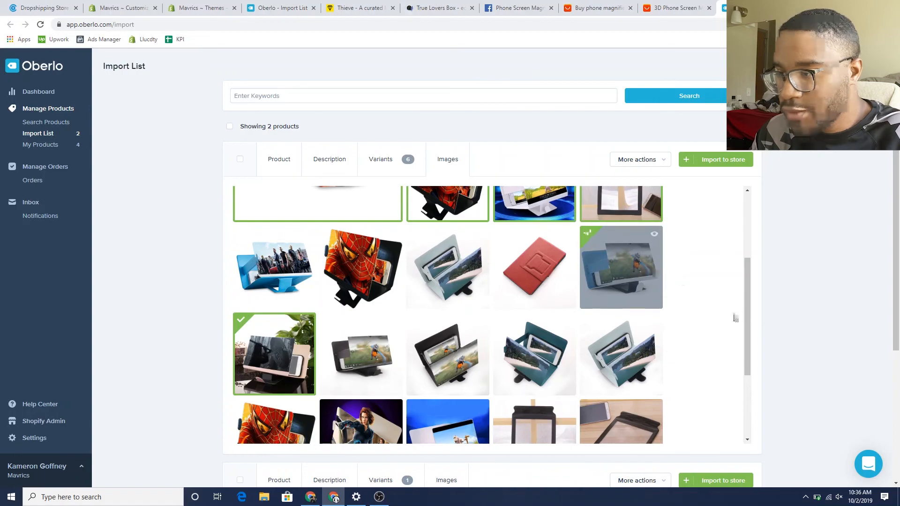
Remove the Spider-Man, white and pvc Magnifier images from the selection and import the Phone Screen Magnifier to the store
scroll(750, 281, up, 2)
scroll(752, 286, down, 1)
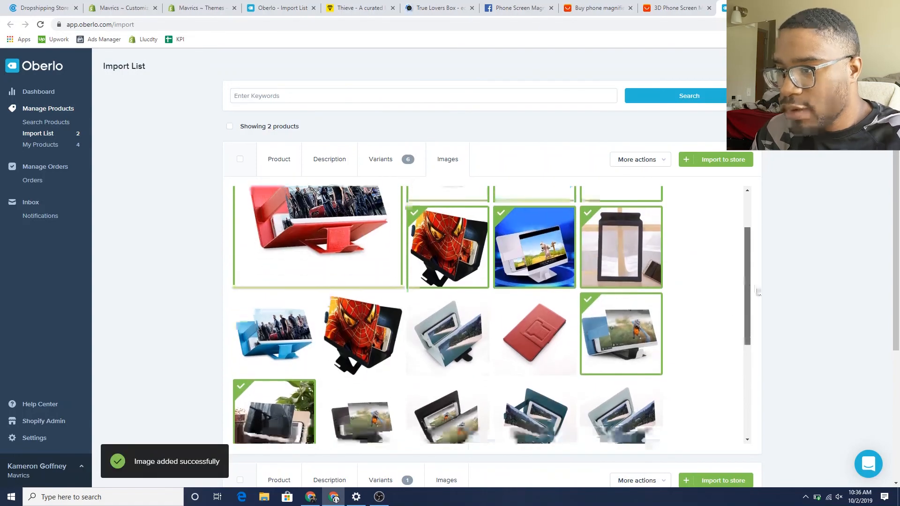
scroll(759, 293, up, 3)
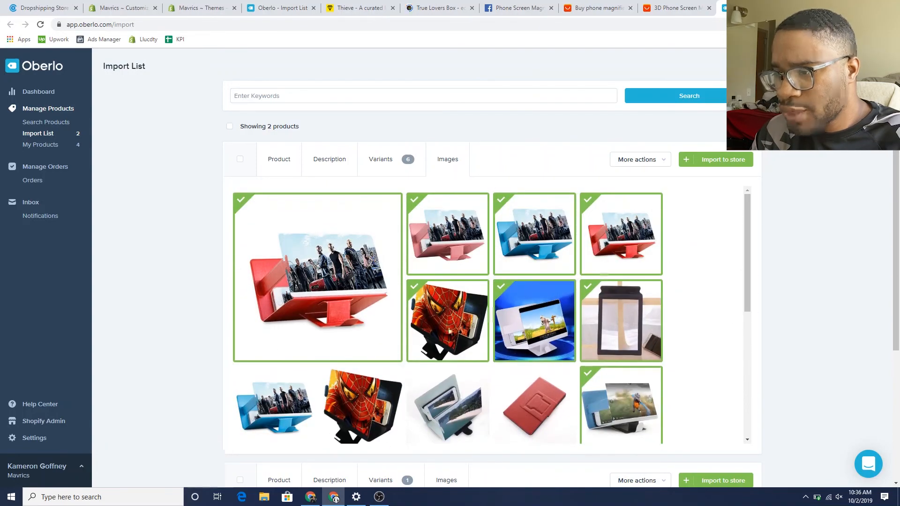
click(448, 321)
click(534, 321)
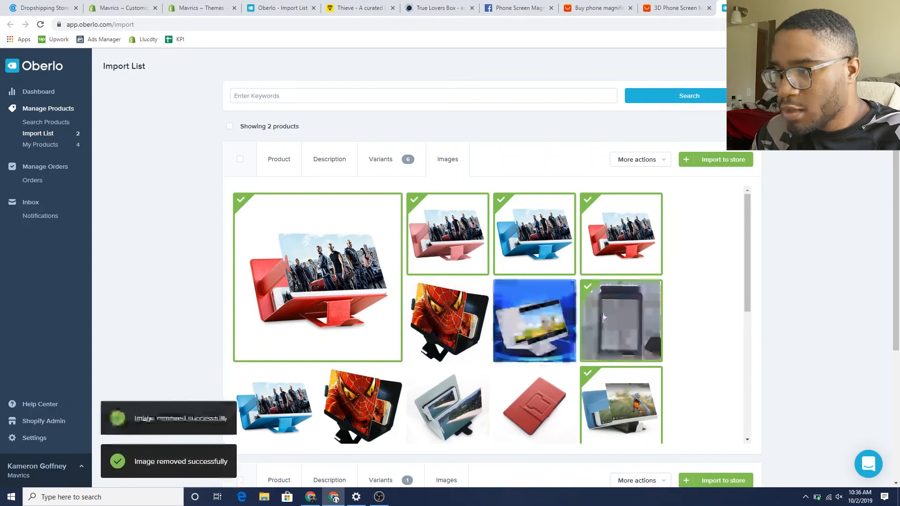
click(605, 321)
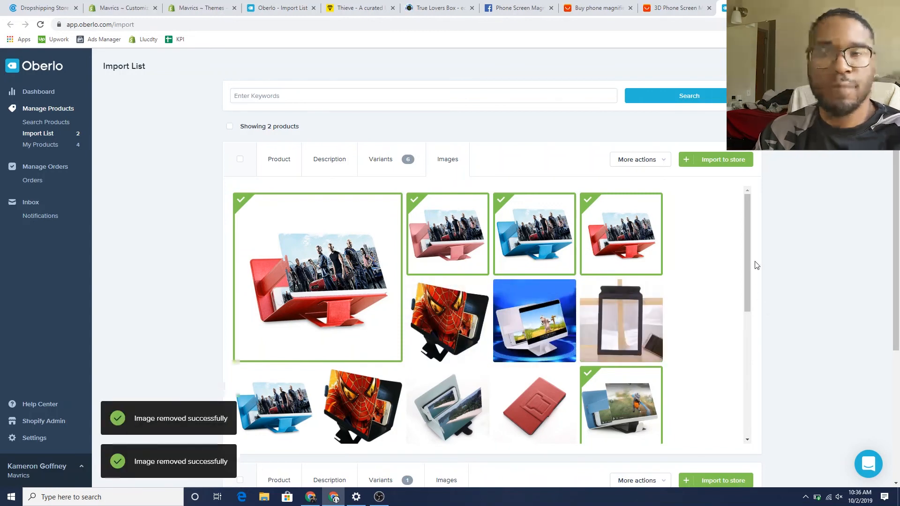
click(703, 164)
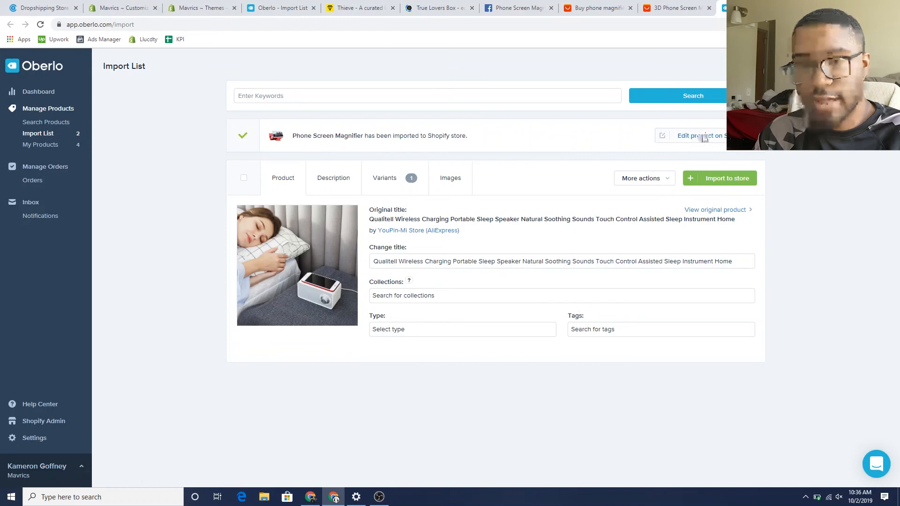
Open the imported Phone Screen Magnifier for editing in the Shopify admin and close the extra Oberlo import list page
click(702, 135)
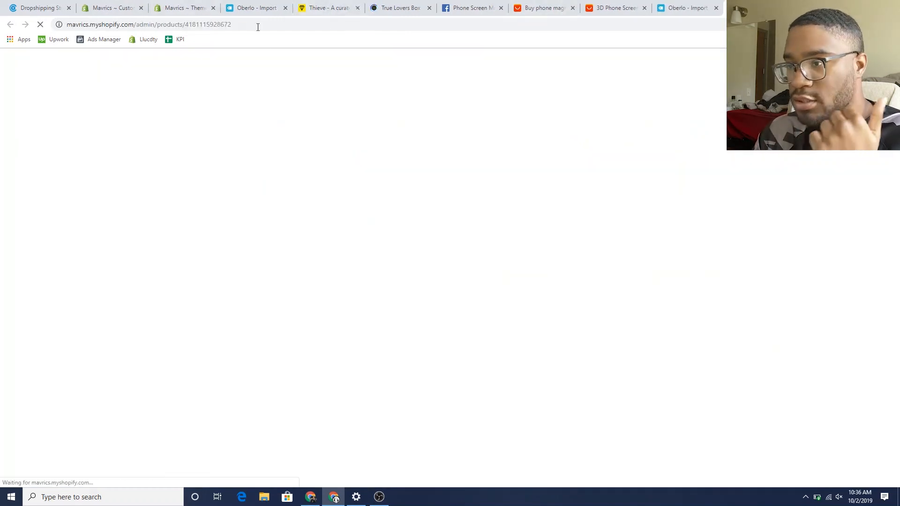
click(710, 11)
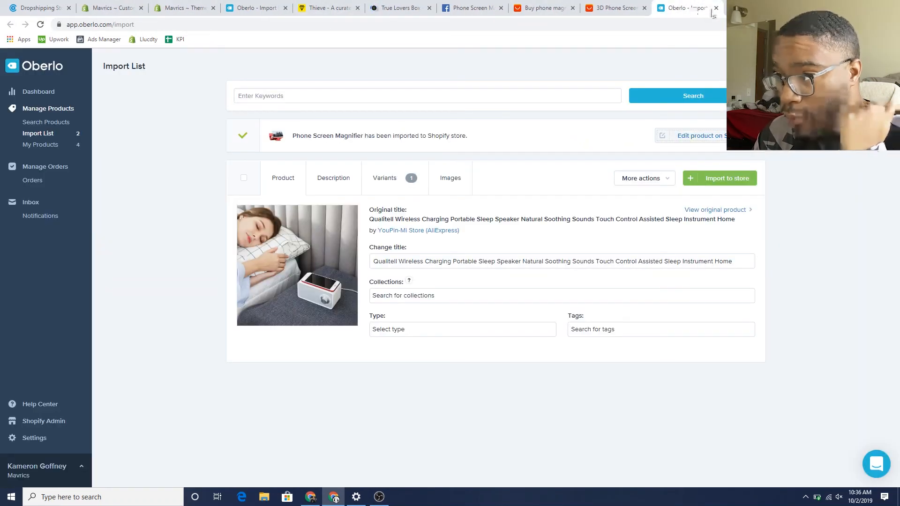
click(715, 9)
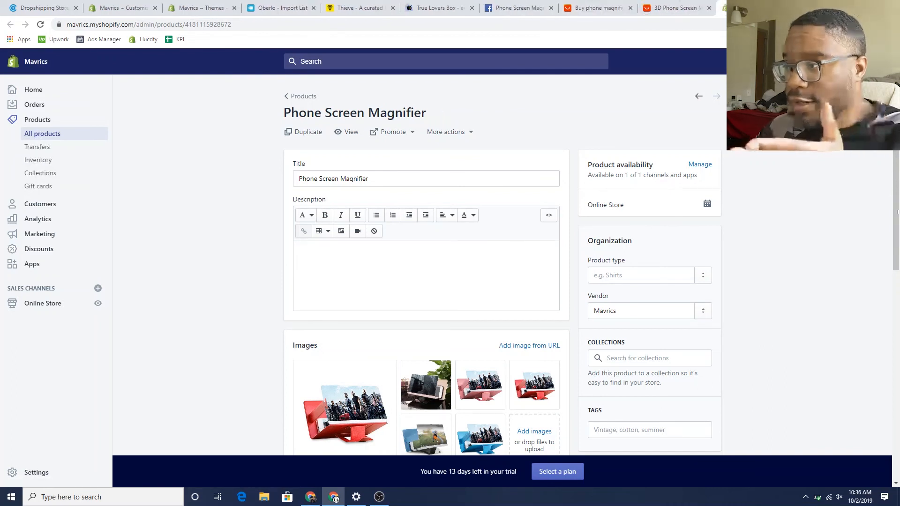
drag(897, 256, 823, 107)
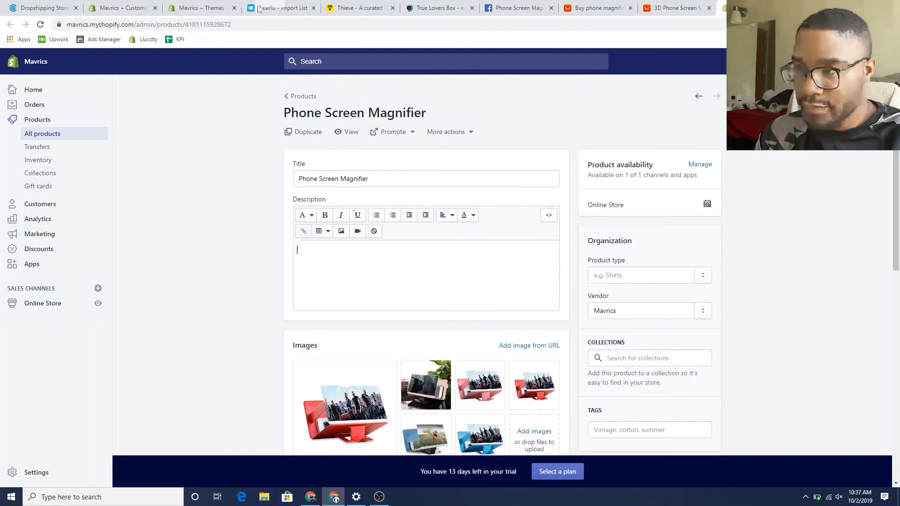
In the Debut theme editor, set the home page's Featured product section to the Phone Screen Magnifier
click(219, 8)
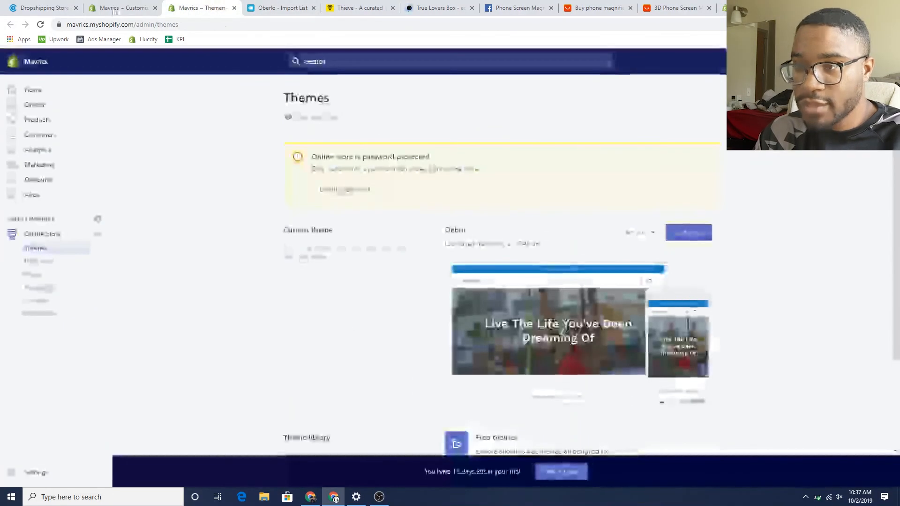
click(115, 9)
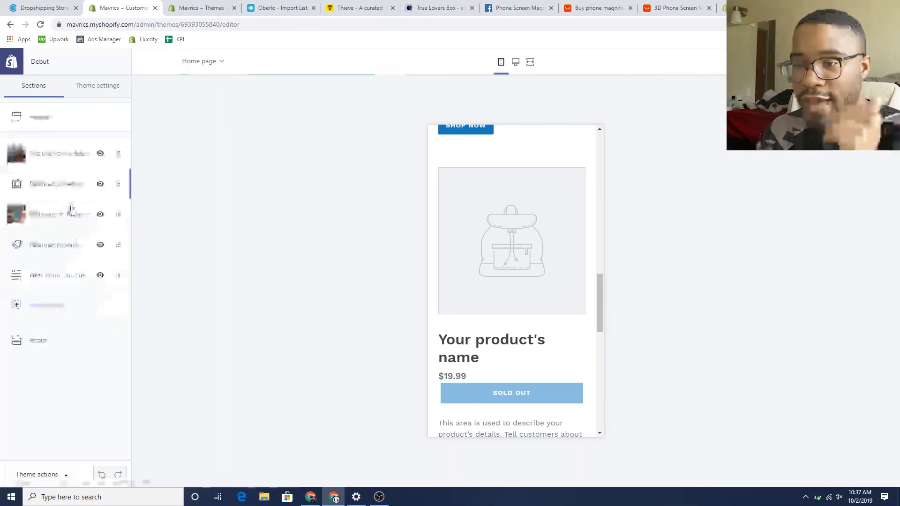
click(34, 251)
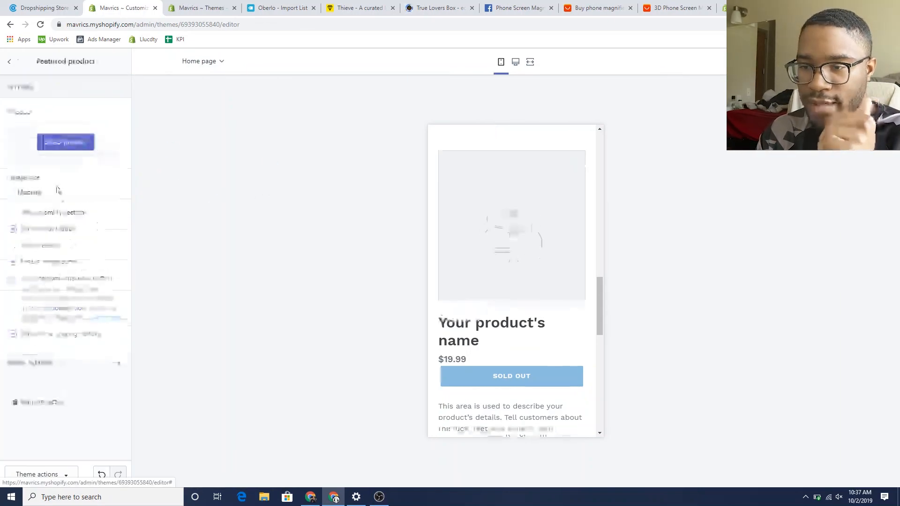
click(49, 147)
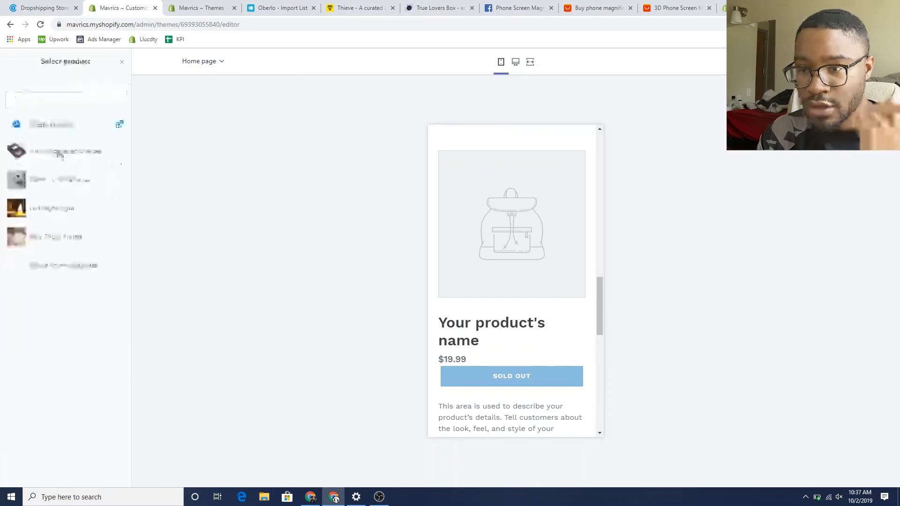
click(50, 263)
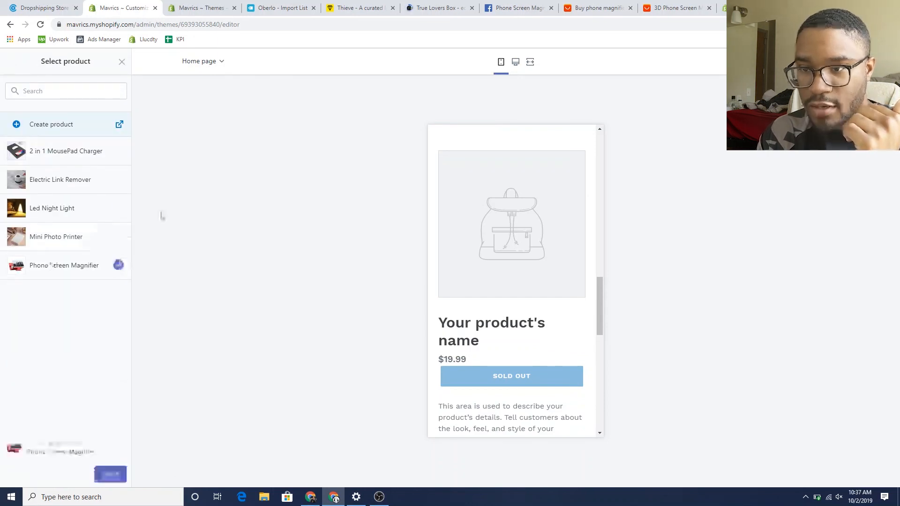
click(110, 474)
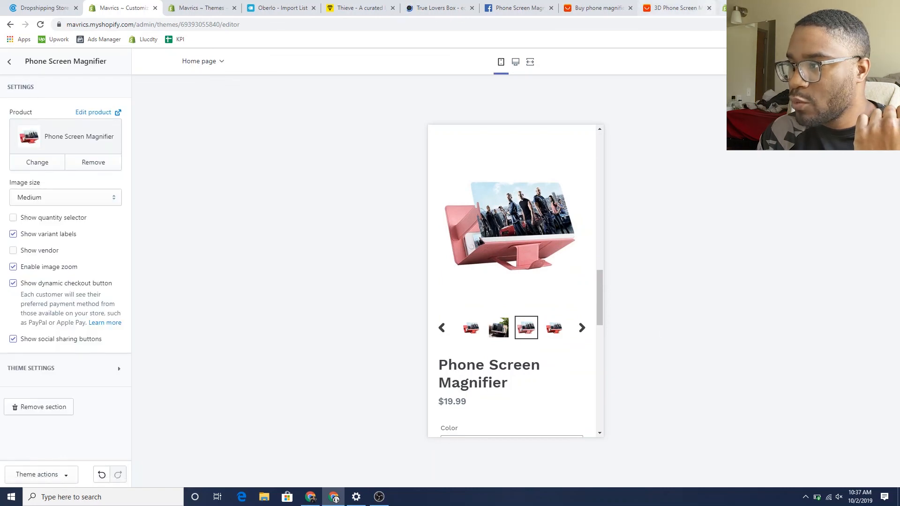
On the Phone Screen Magnifier's product page, make the photo of the magnifier beside a plant the first image
click(724, 7)
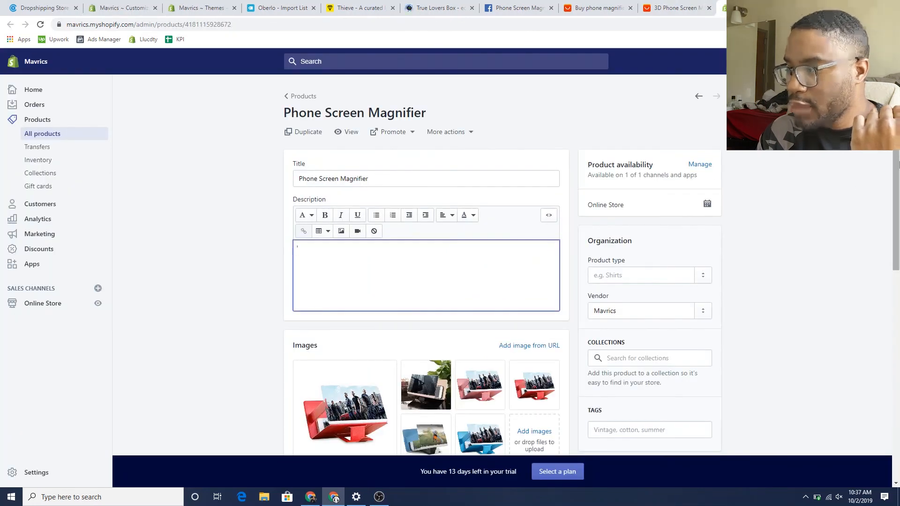
scroll(542, 269, down, 2)
drag(425, 300, 334, 319)
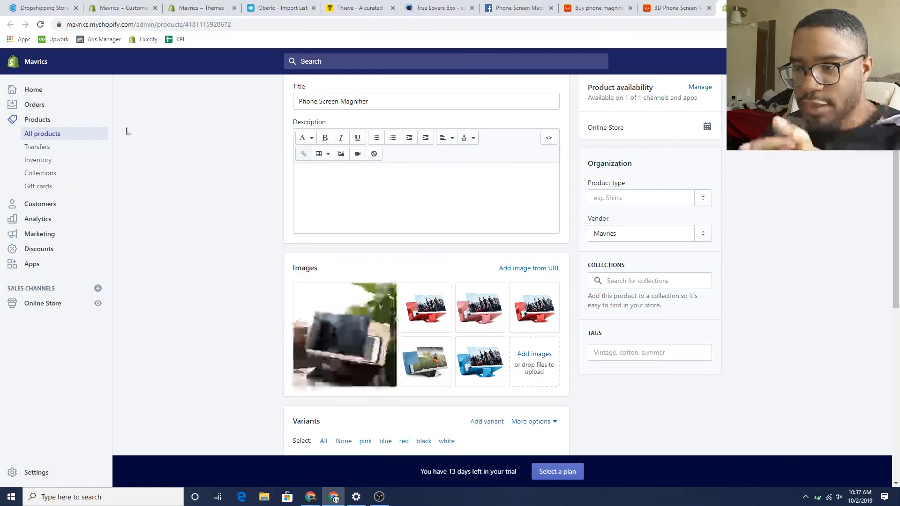
Examine the mobile preview of the home page in the theme editor, from the featured product up to the header
click(119, 8)
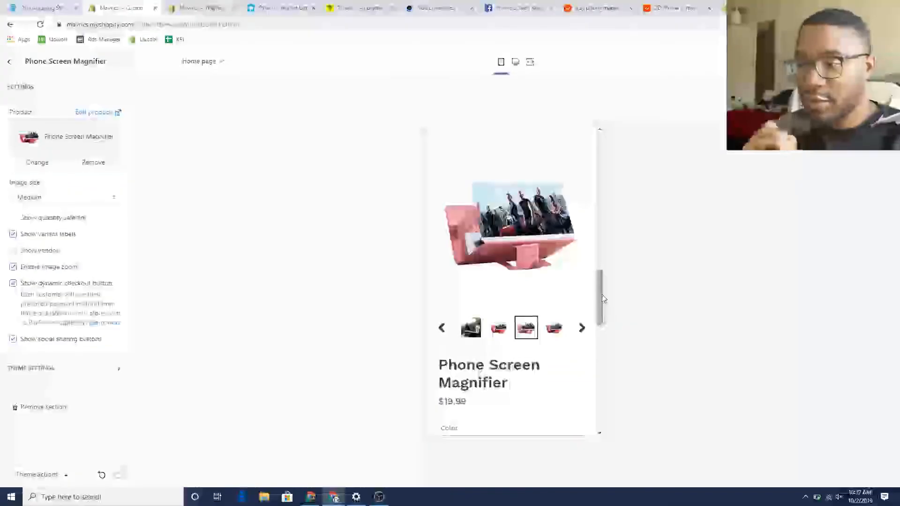
drag(601, 297, 605, 155)
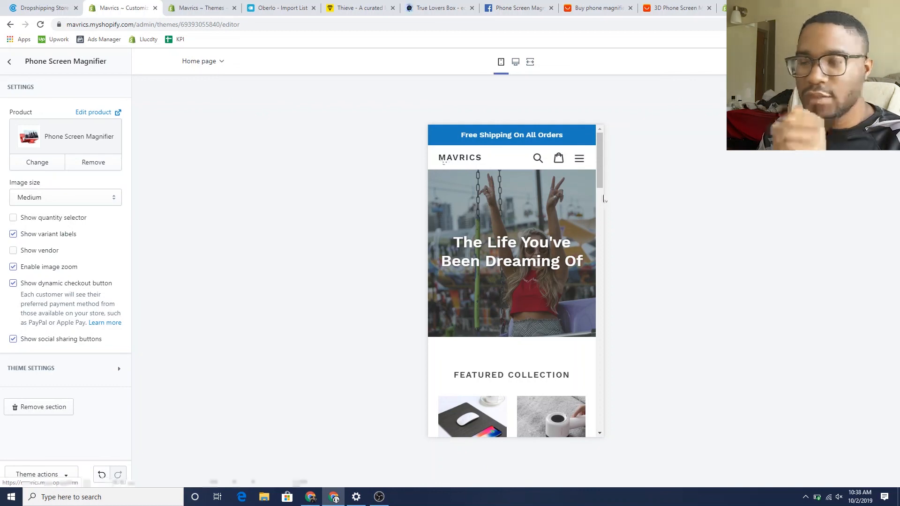
scroll(511, 281, down, 2)
drag(604, 181, 563, 159)
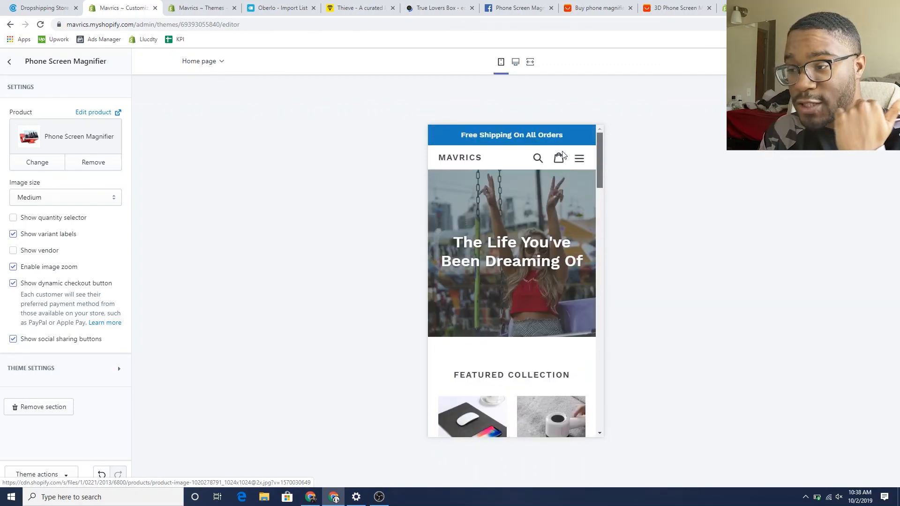